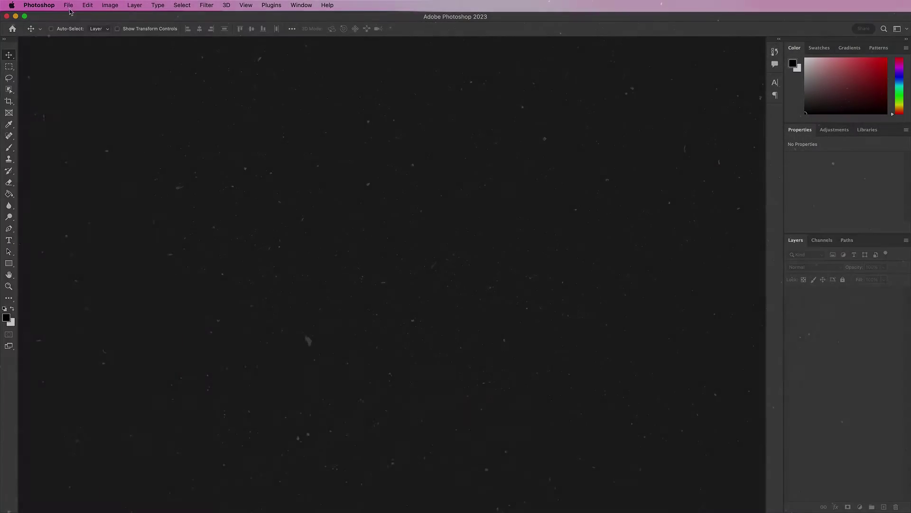
Create a new document 10 by 13 inches at 300 pixels/inch in CMYK Color with a white background.
click(69, 18)
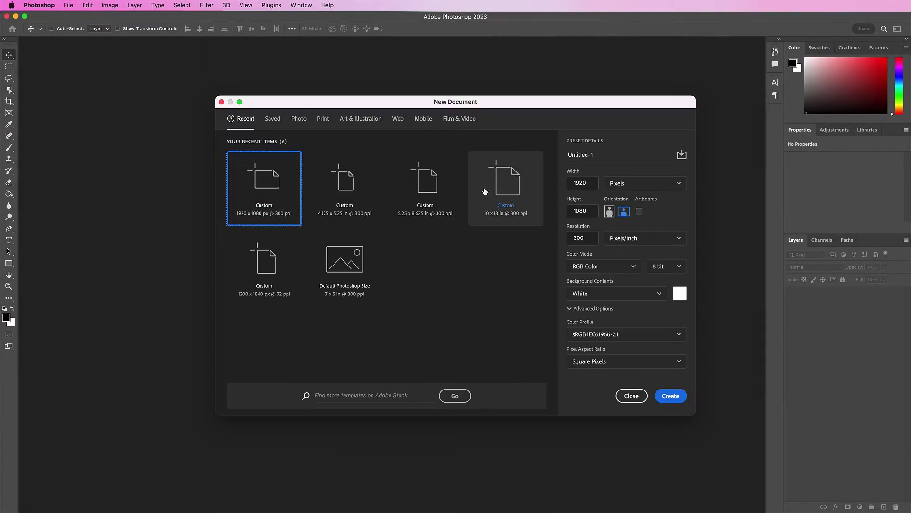
click(619, 185)
click(619, 214)
double_click(565, 183)
text(1)
key(Tab)
text(13)
double_click(585, 238)
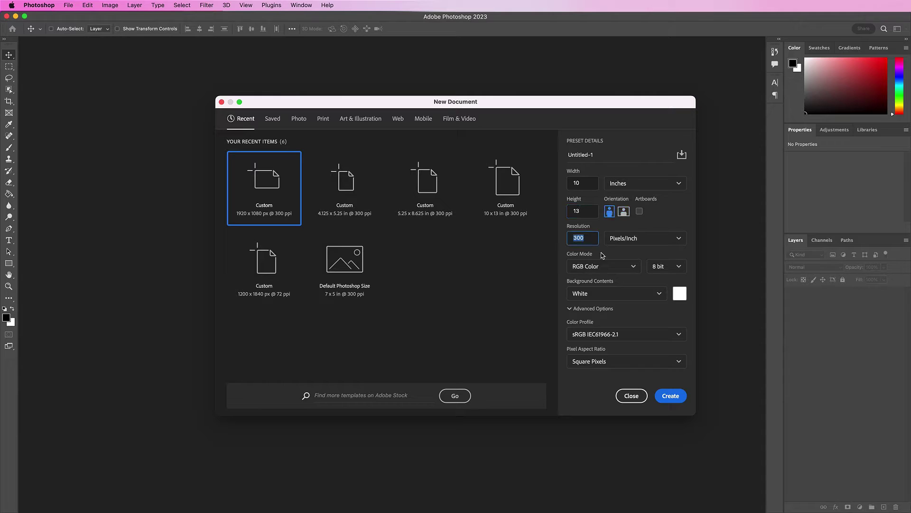
click(606, 267)
click(602, 326)
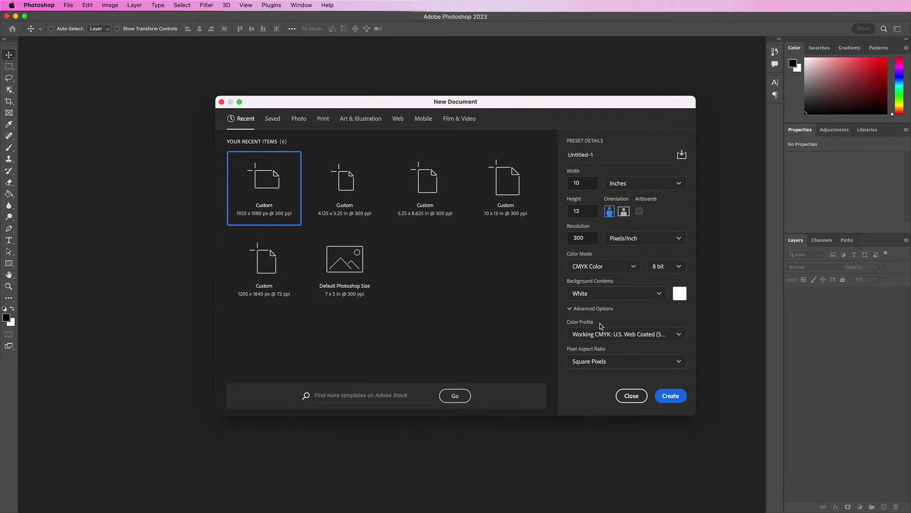
click(671, 396)
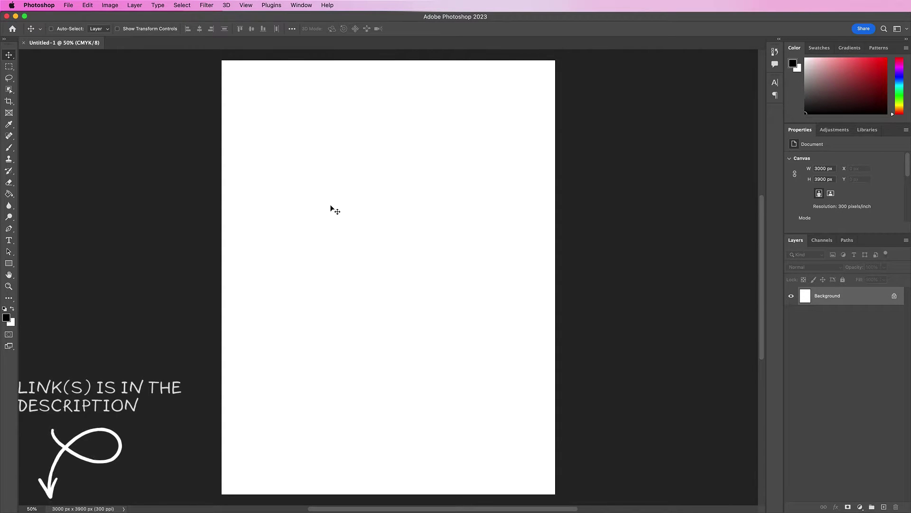
Add a text layer containing the letter "F" in the upper middle of the canvas.
click(9, 240)
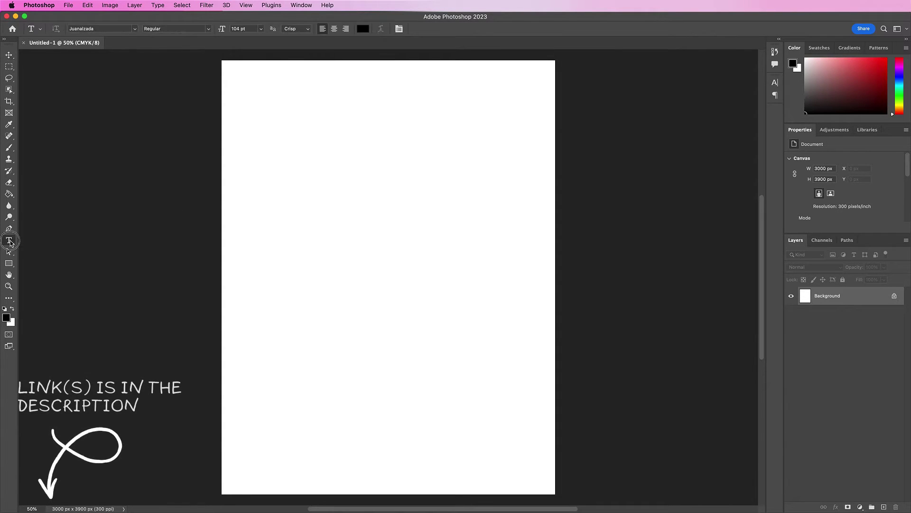
click(323, 233)
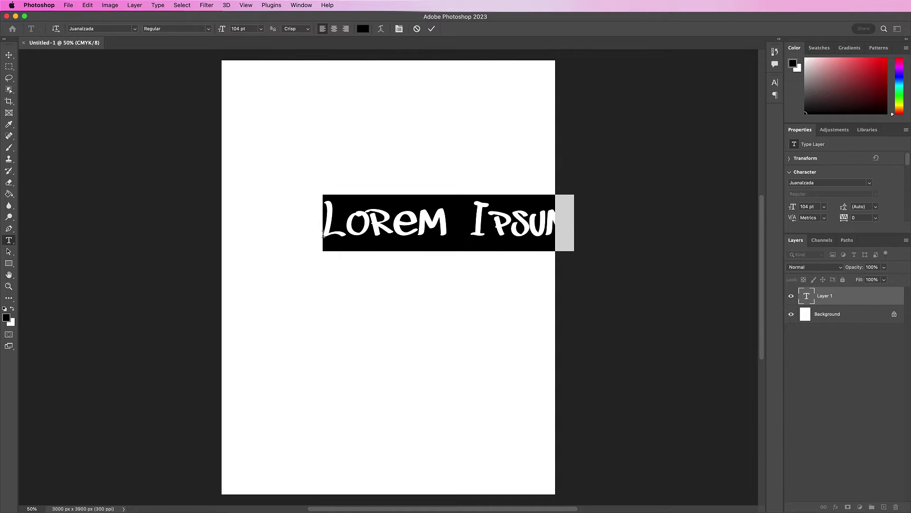
text(F)
Set the letter F in the NMF Burner font at 173 pt.
key(super+a)
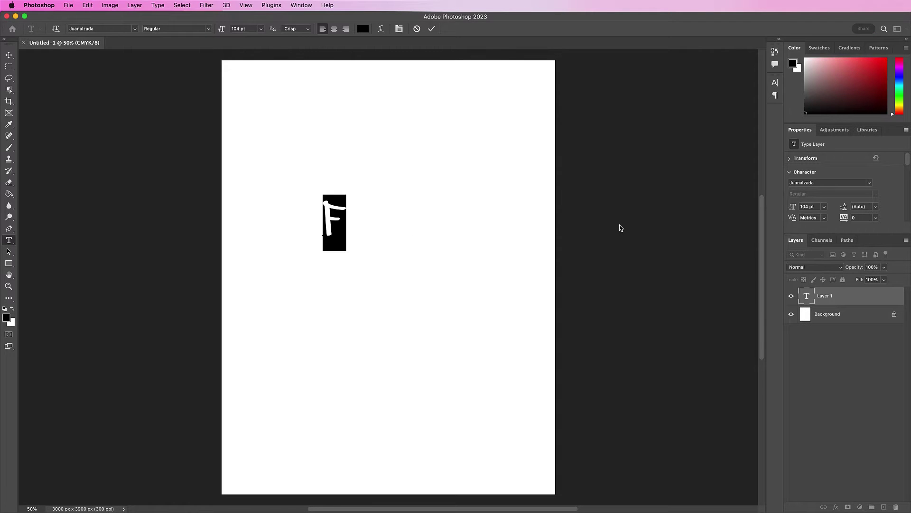
click(774, 82)
click(694, 95)
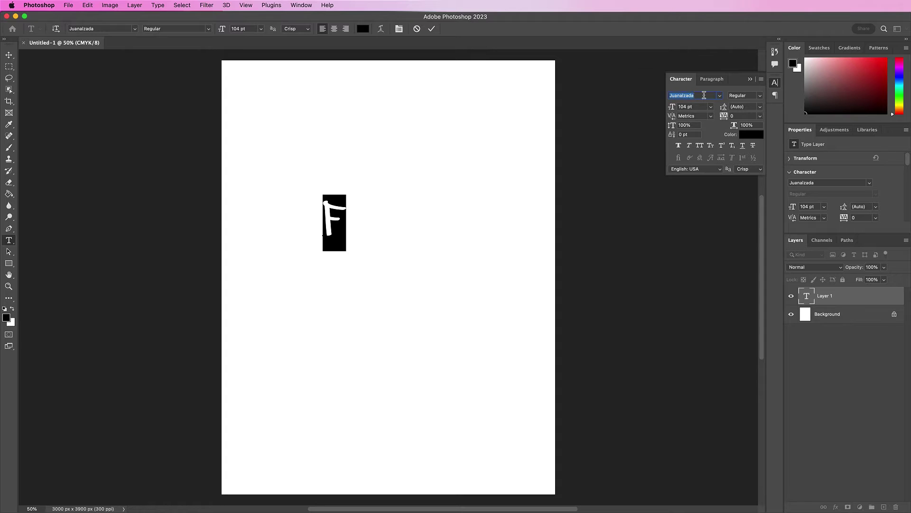
click(719, 95)
click(705, 123)
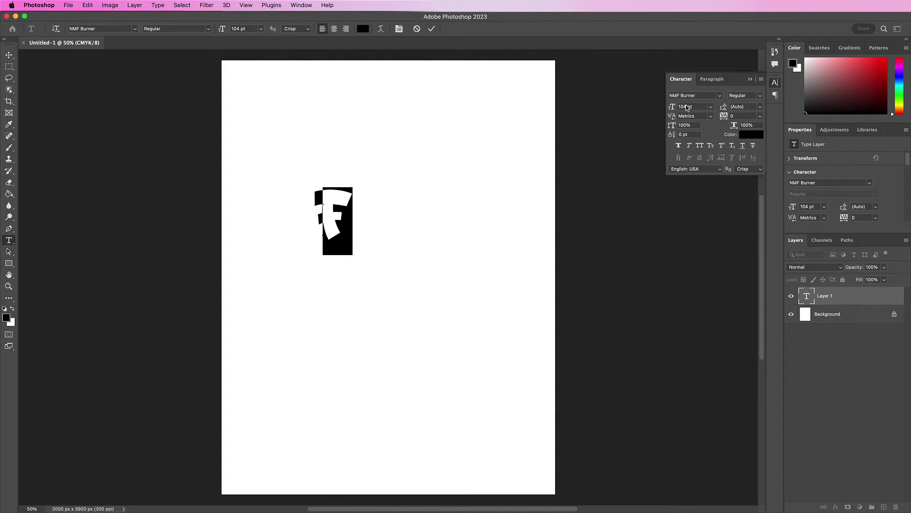
double_click(685, 106)
text(173)
Color the letter F #cfcfcf, commit the text and shift it slightly toward the canvas's horizontal centre.
click(752, 136)
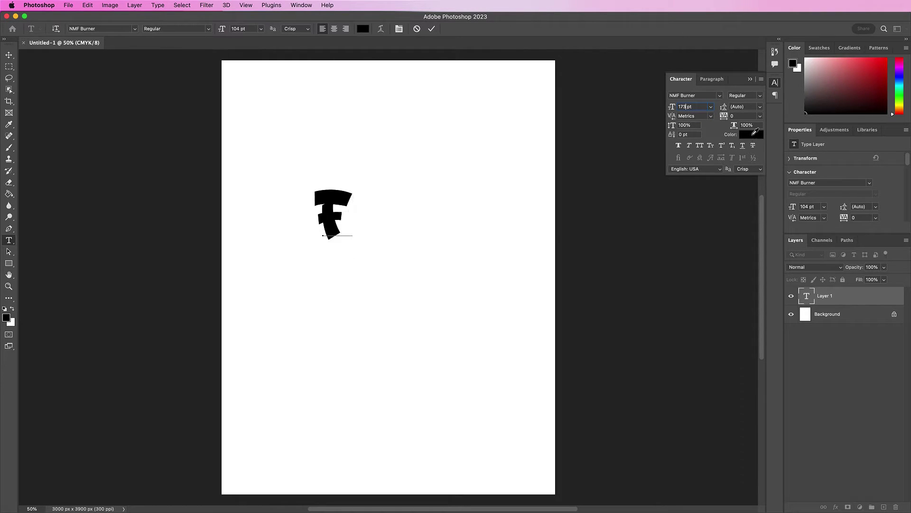
click(429, 330)
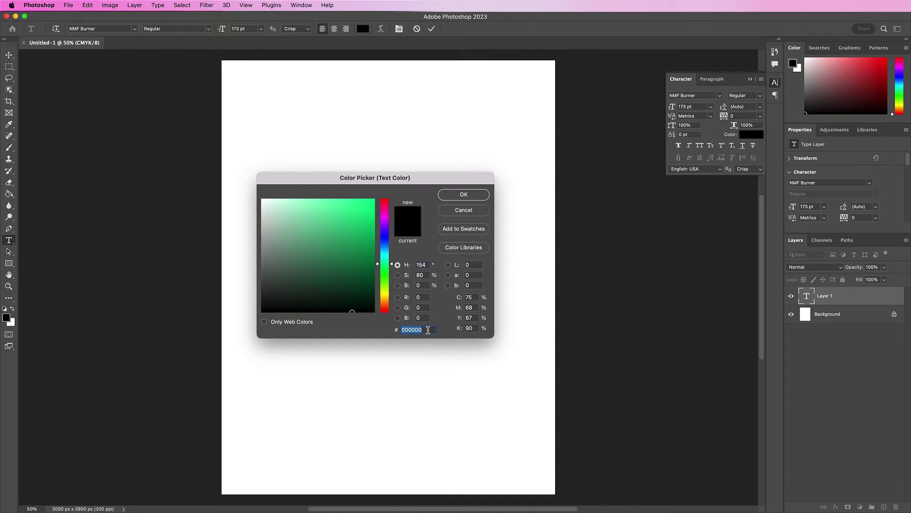
text(cfcfcf)
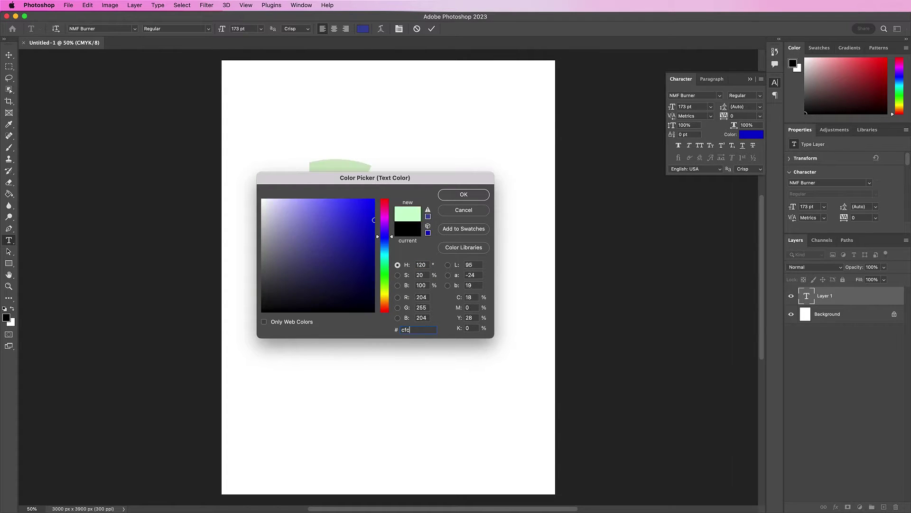
click(449, 196)
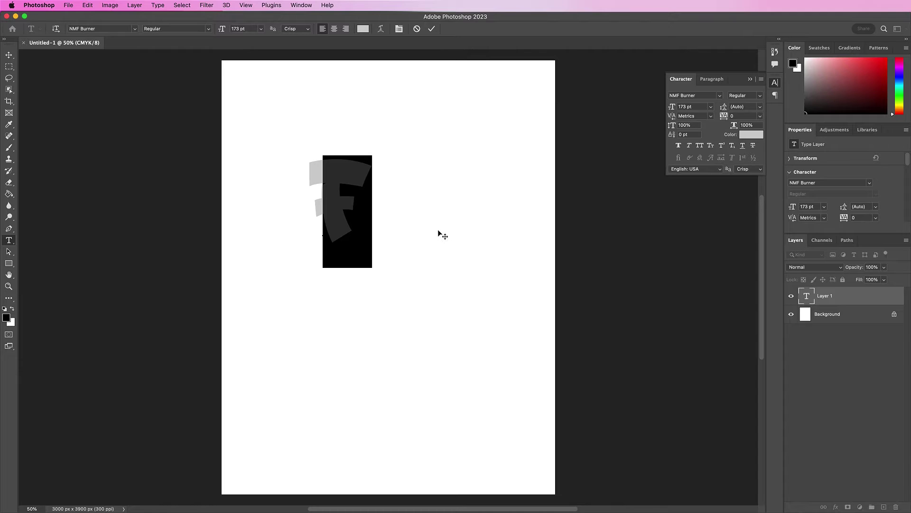
click(431, 29)
key(v)
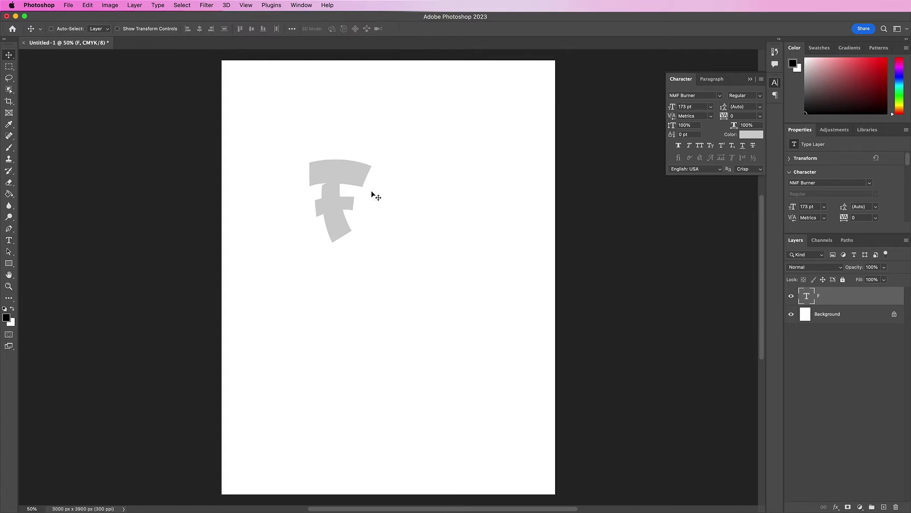
drag(363, 177, 387, 188)
Apply a Bevel & Emboss effect to the F layer with depth 240%, size 57 px and soften 16 px.
key(super+plus)
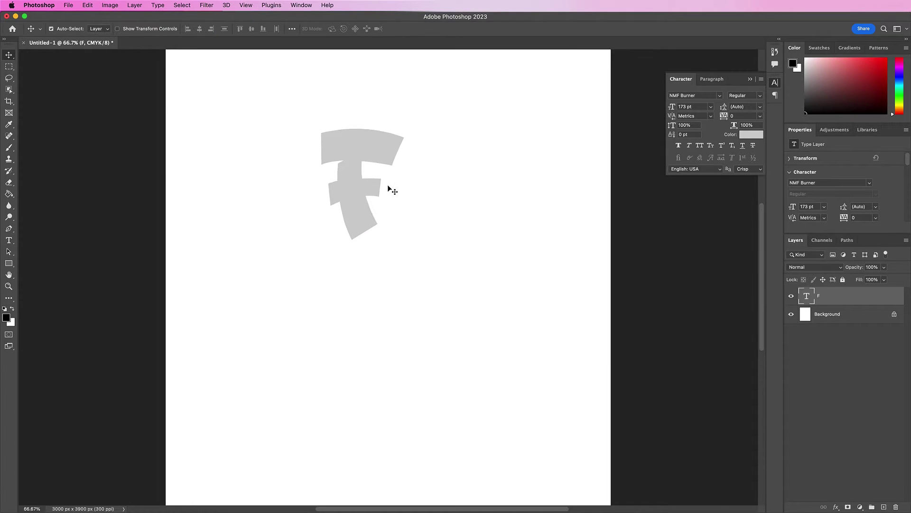
scroll(388, 188, up, 5)
scroll(389, 188, right, 2)
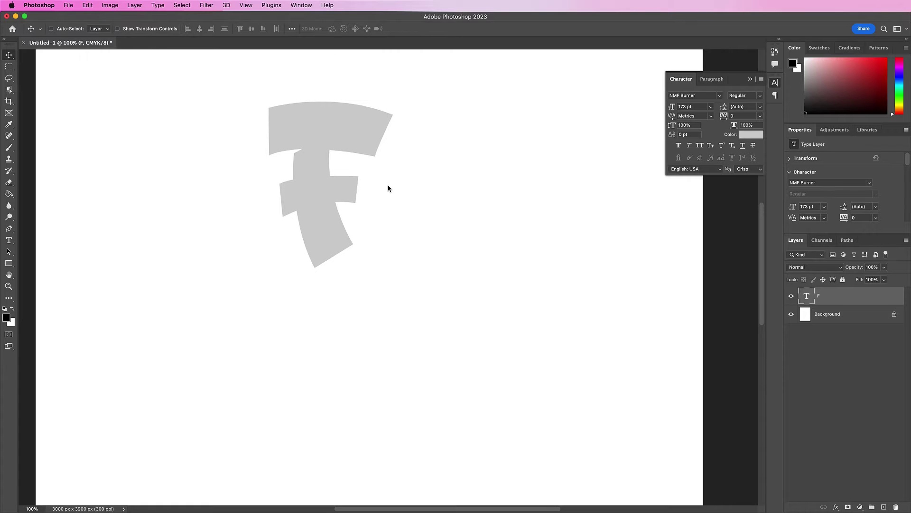
double_click(837, 300)
drag(218, 207, 411, 258)
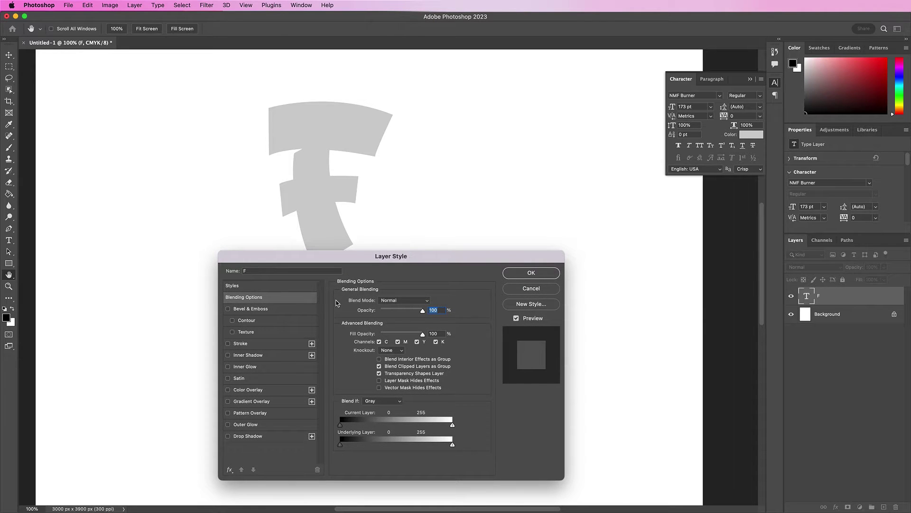
click(285, 309)
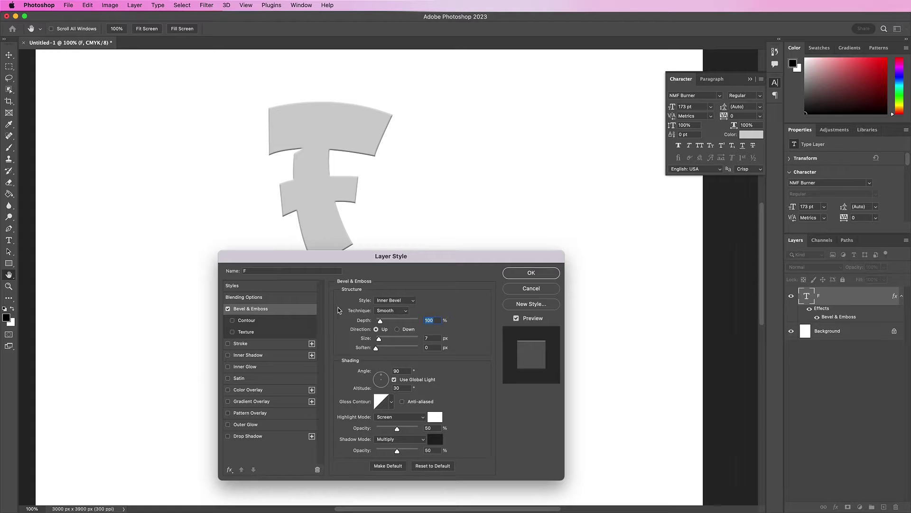
text(240)
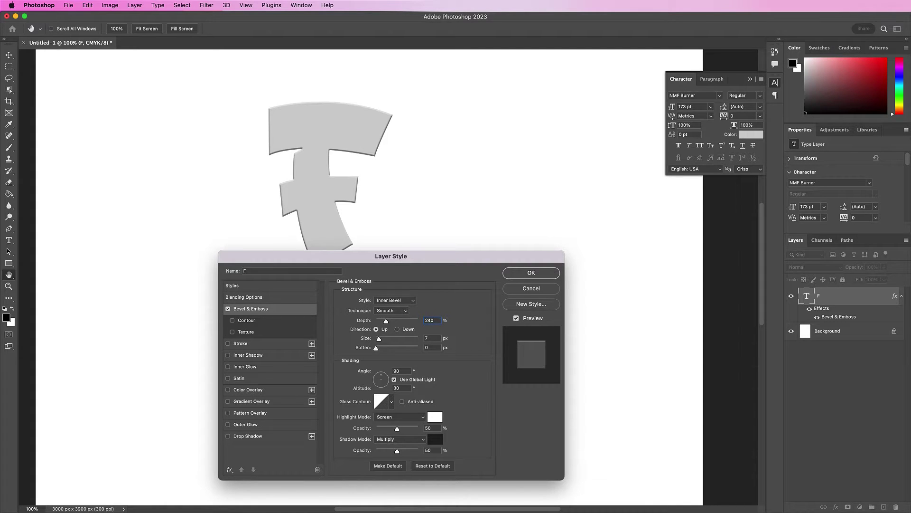
double_click(428, 338)
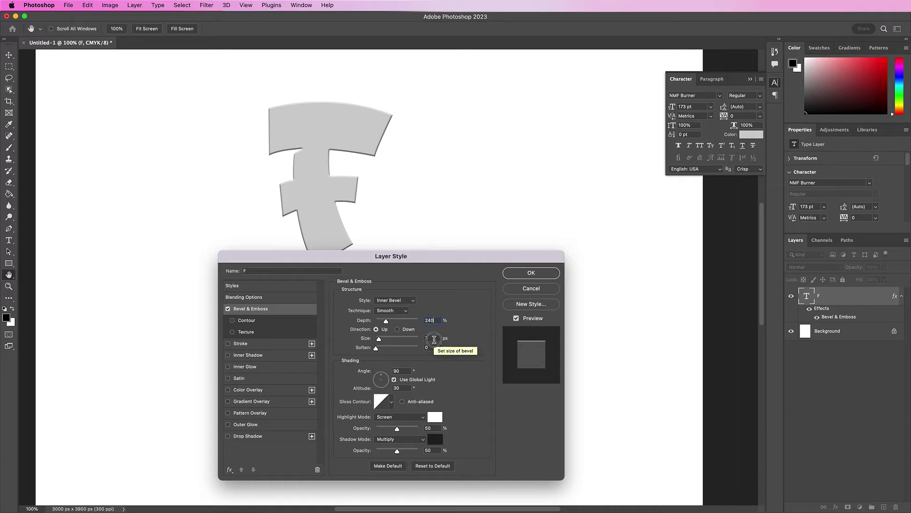
text(57)
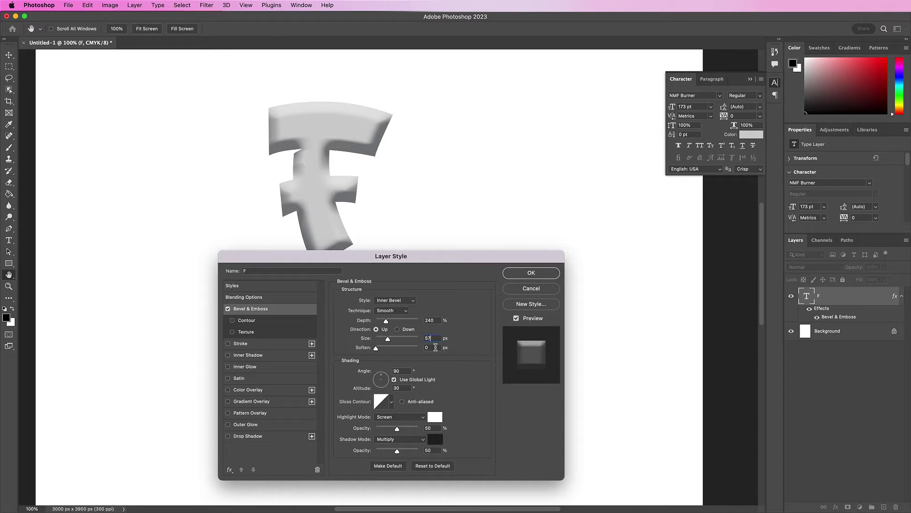
text(16)
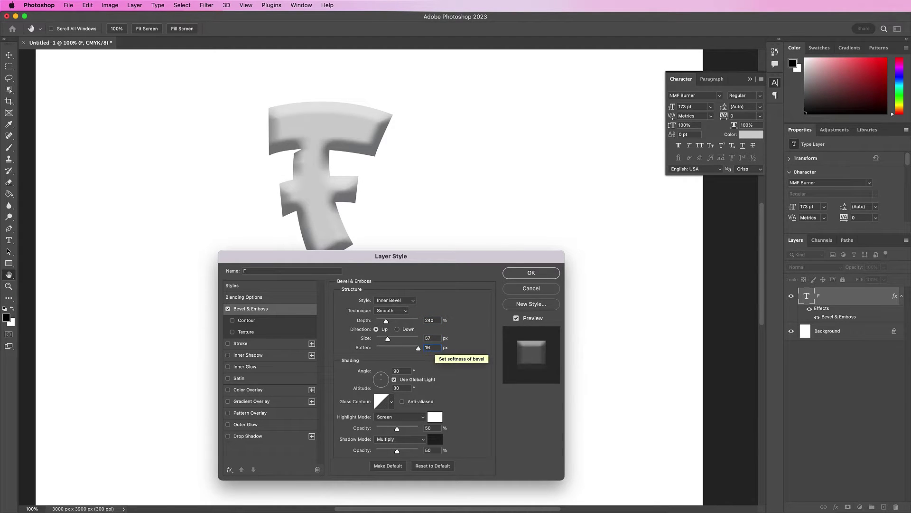
Set the bevel's shading to angle 62° without global light, altitude 53° and the single-peak cone gloss contour.
click(395, 379)
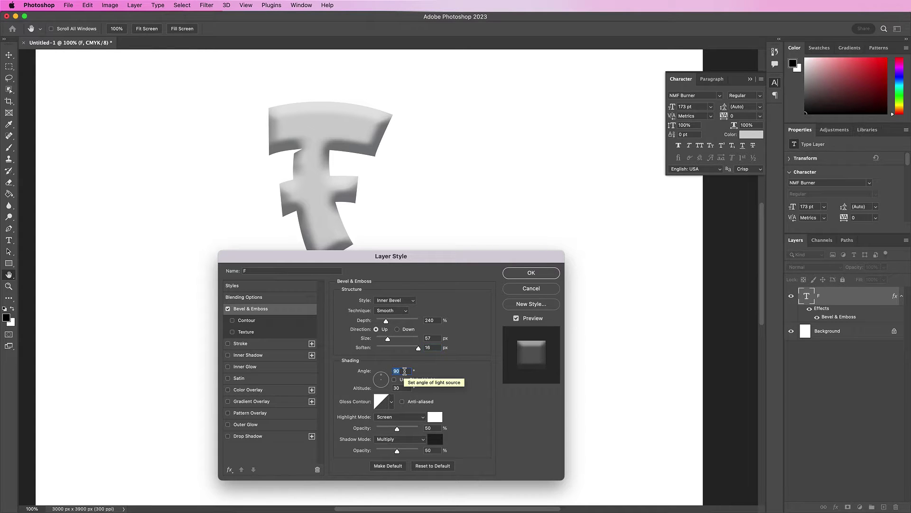
text(62)
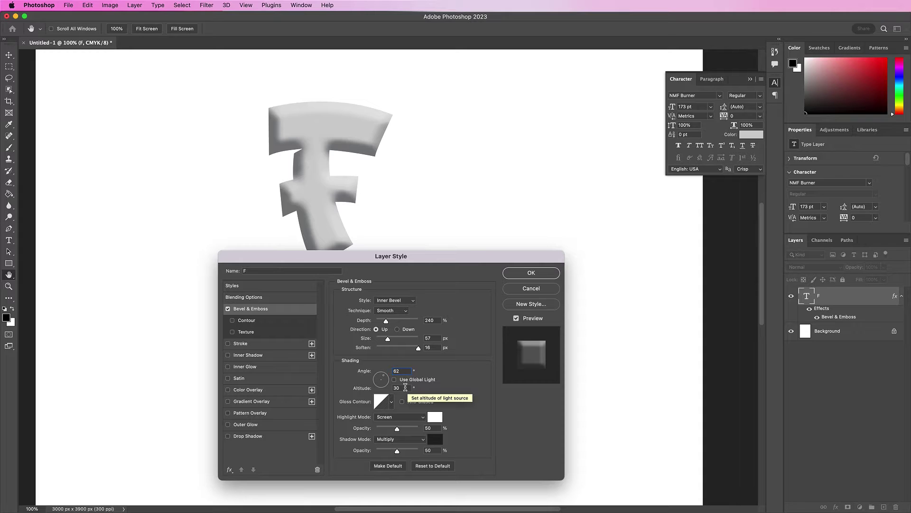
text(53)
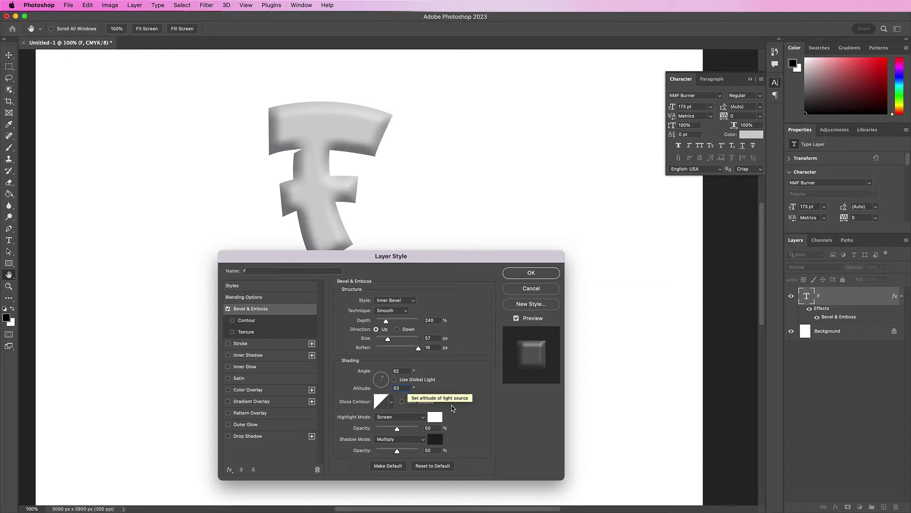
click(391, 405)
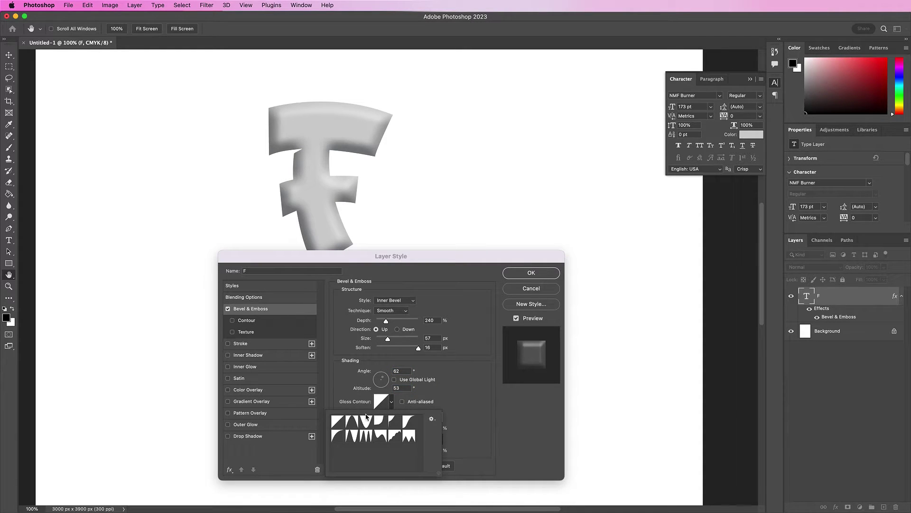
click(352, 421)
click(471, 416)
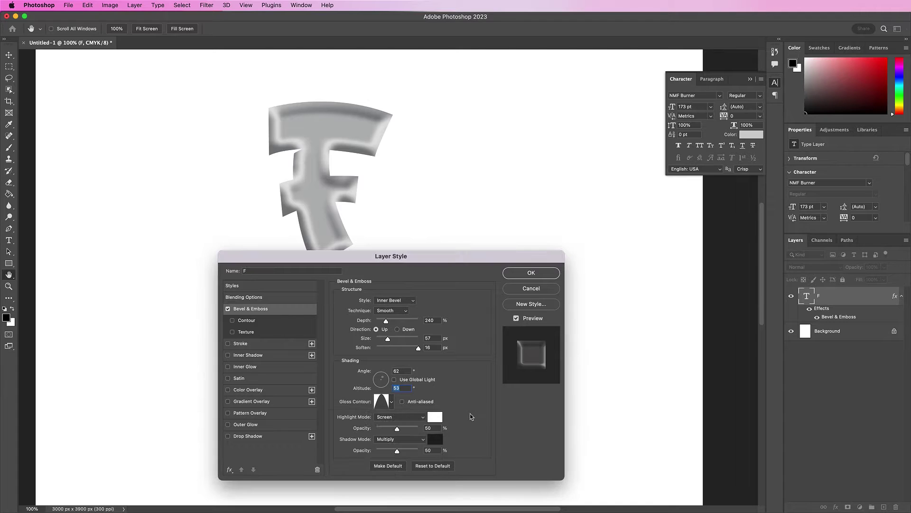
Set the bevel's highlight opacity to 75% and its shadow opacity to 0%.
double_click(428, 428)
text(75)
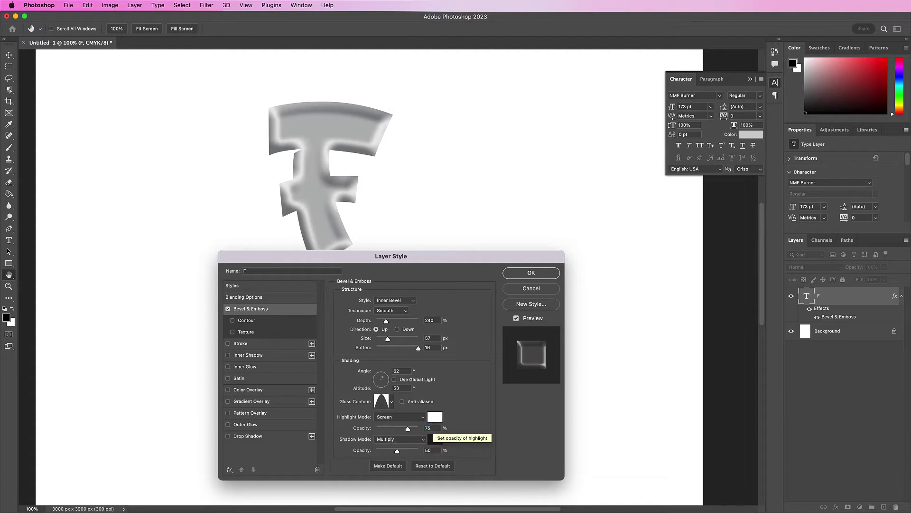
drag(397, 450, 373, 451)
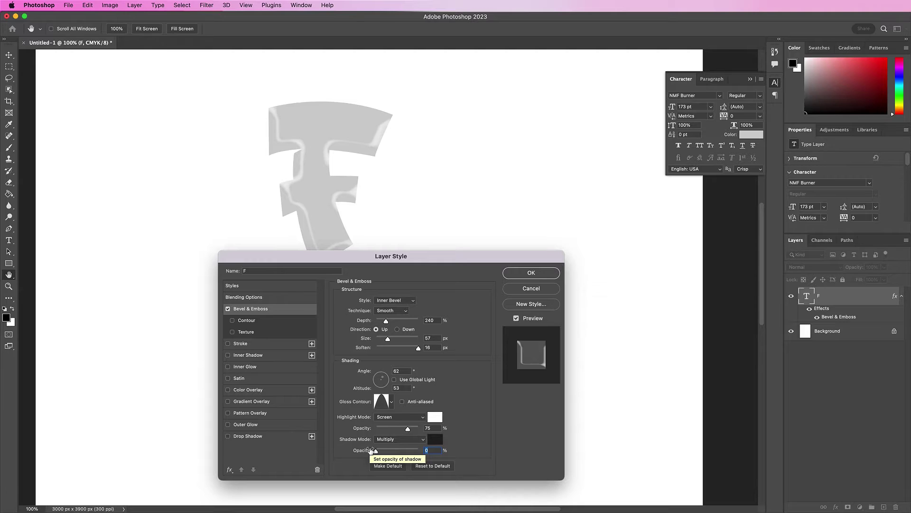
Enable the bevel's Contour option and give it the V-shaped inverted cone contour.
click(279, 320)
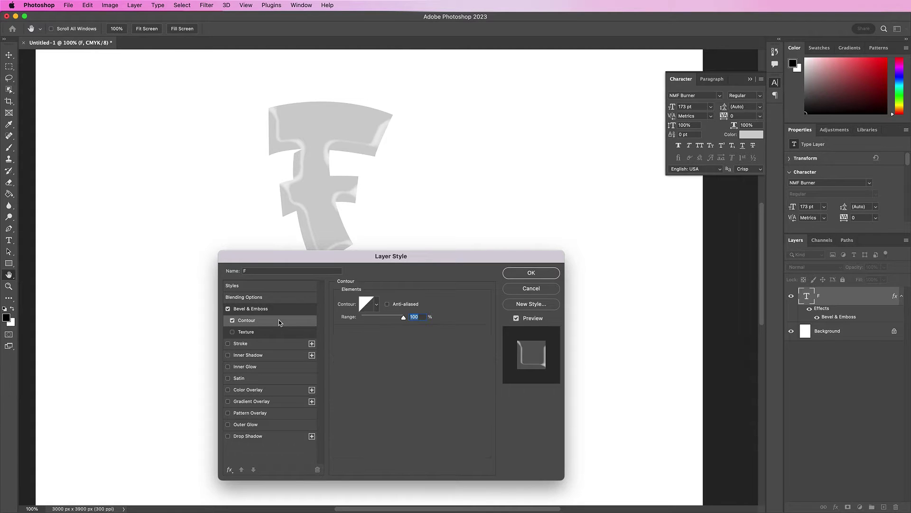
click(379, 308)
click(353, 327)
click(454, 359)
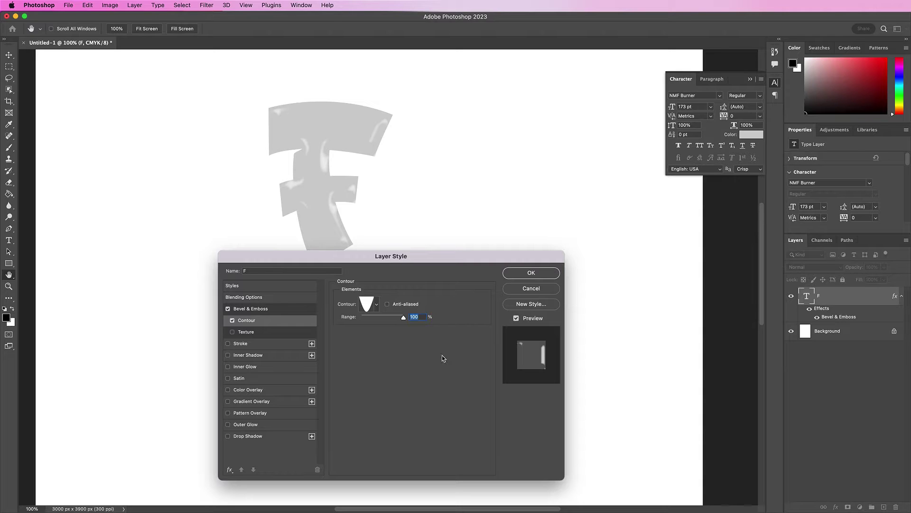
Add a Stroke effect to the F layer with size 14 px and position Outside.
click(273, 347)
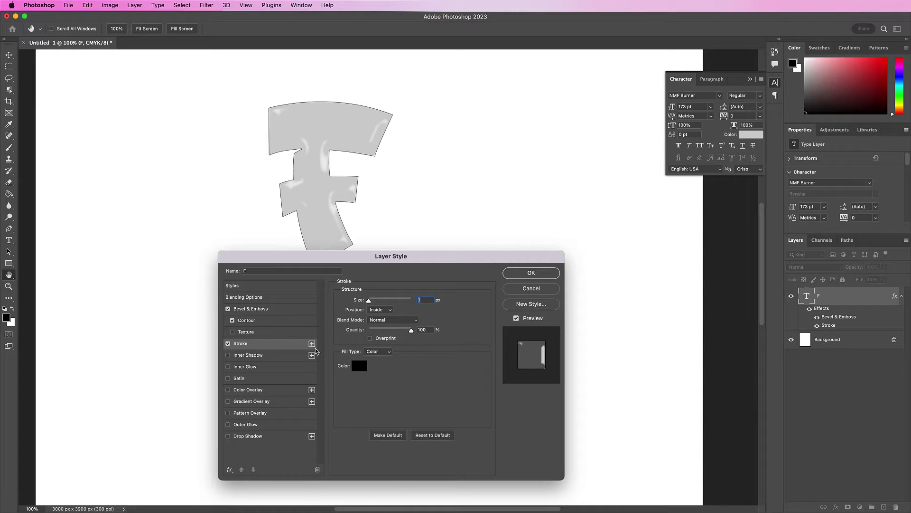
click(427, 301)
text(4)
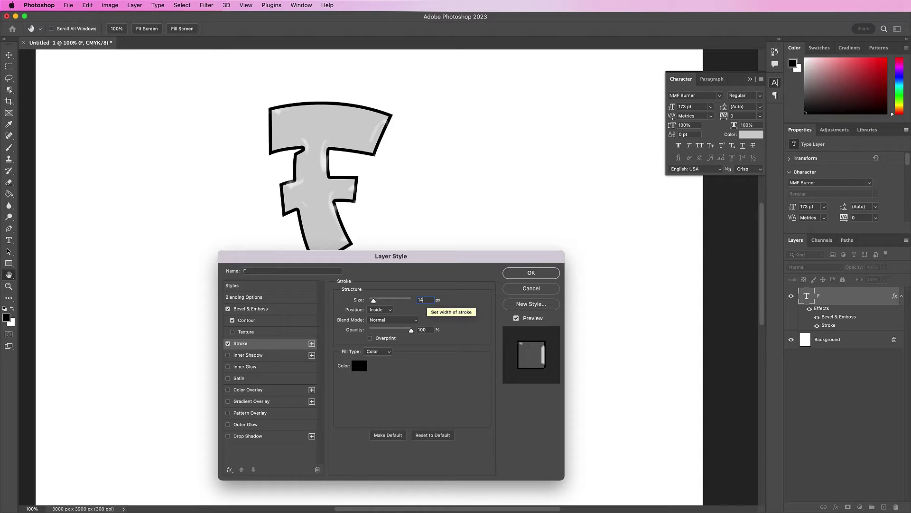
click(380, 310)
click(380, 300)
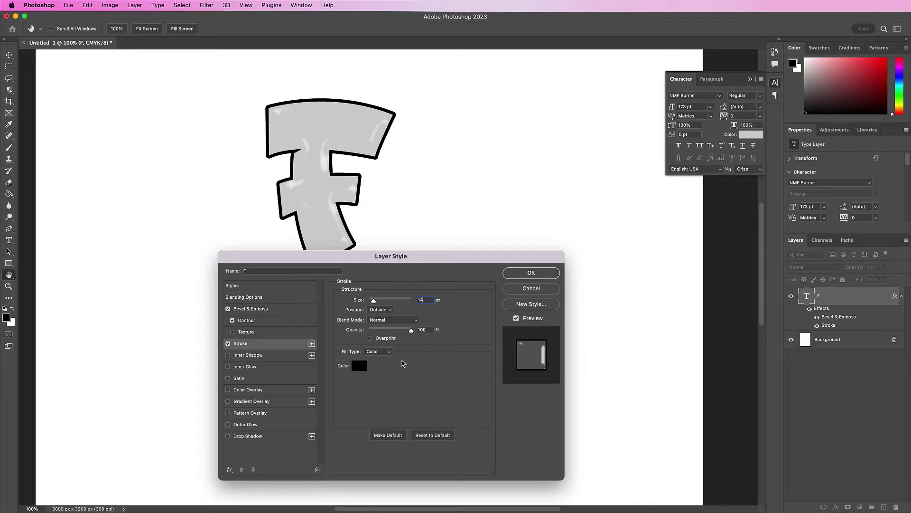
Set the stroke color of the F layer to hex 181819.
click(359, 366)
click(409, 329)
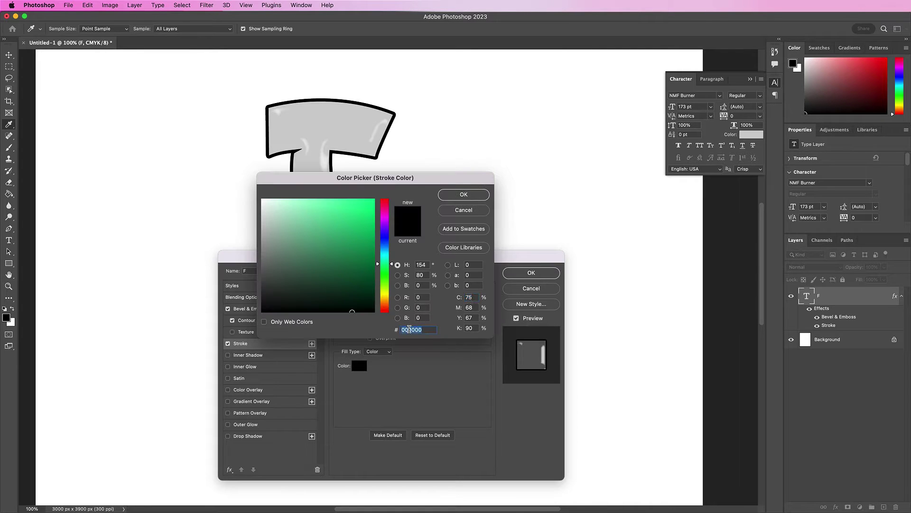
text(1818)
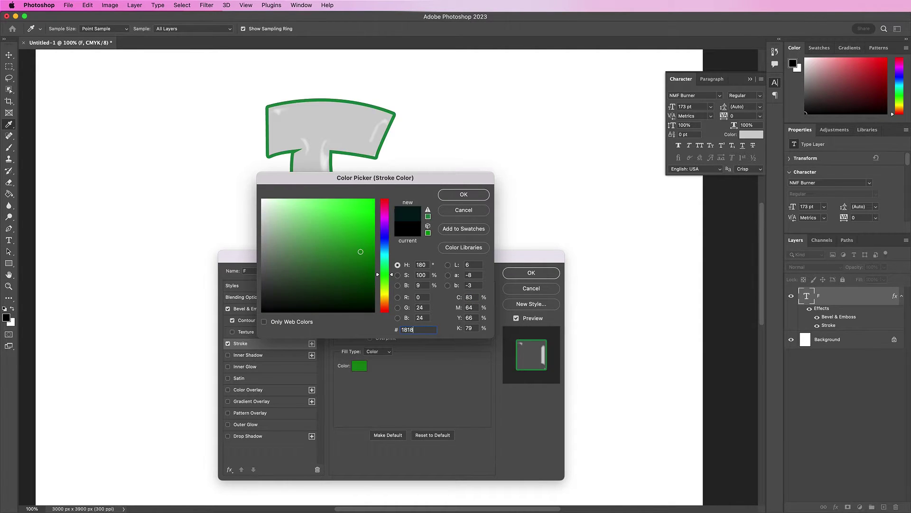
text(19)
key(Return)
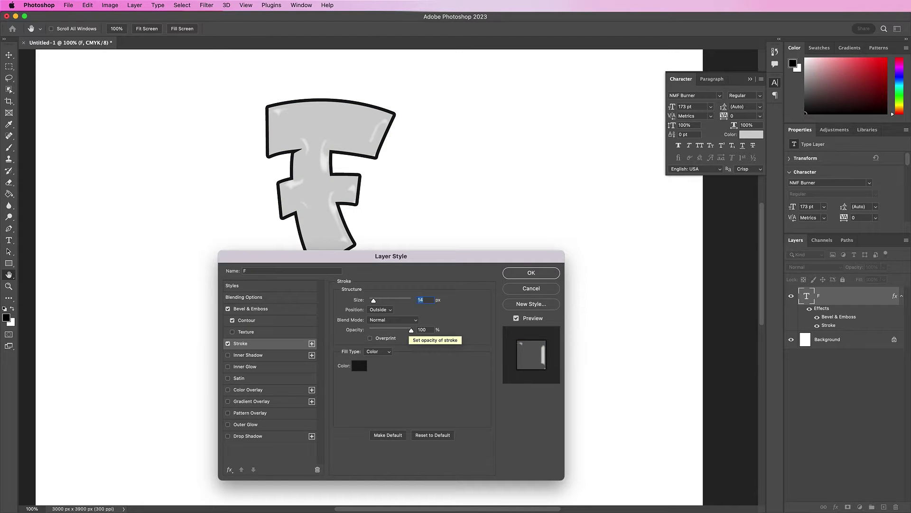
Add an Inner Shadow effect to the F layer with Normal blend mode and color 181819.
click(267, 358)
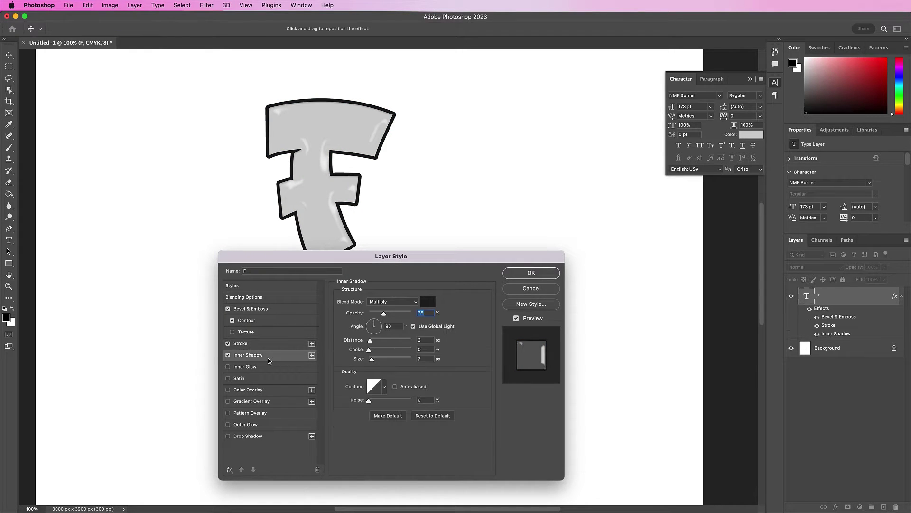
click(383, 302)
click(387, 273)
click(428, 301)
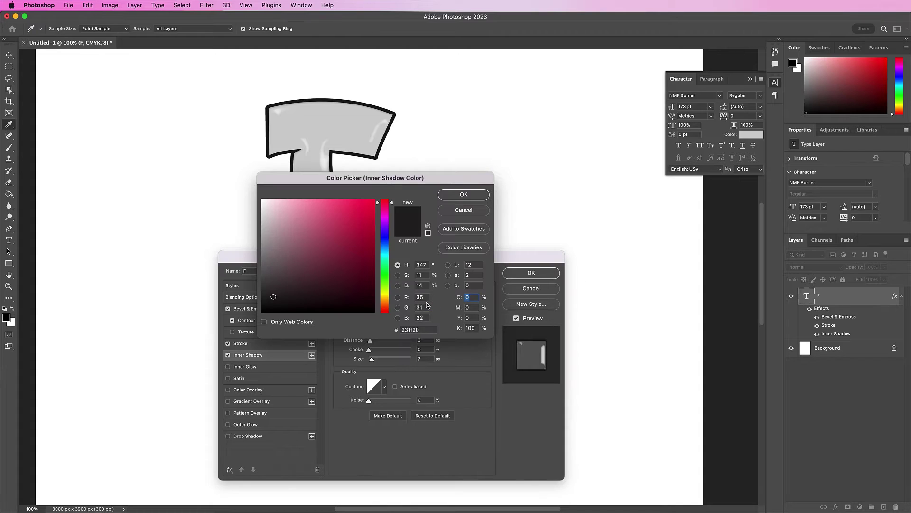
double_click(419, 330)
text(181819)
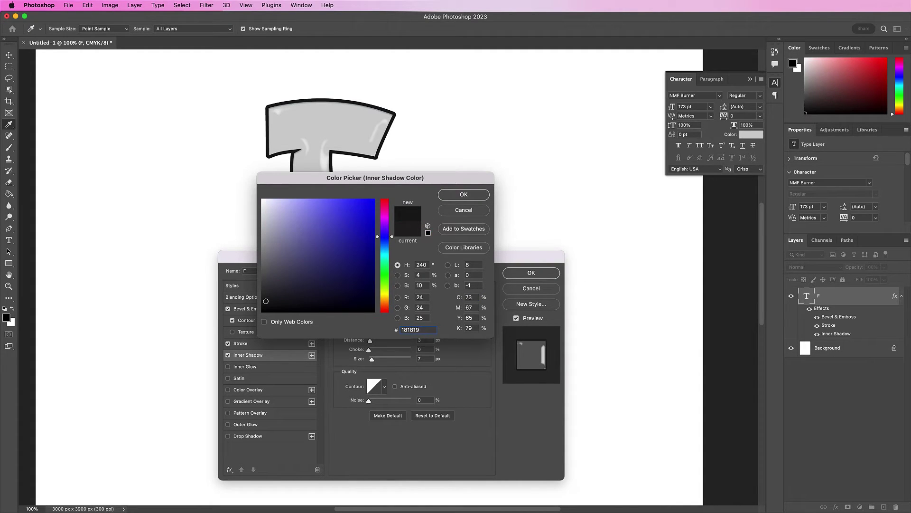
key(Return)
Set the inner shadow to 100% opacity, 1 px distance, 32% choke and 16 px size.
drag(385, 315, 425, 319)
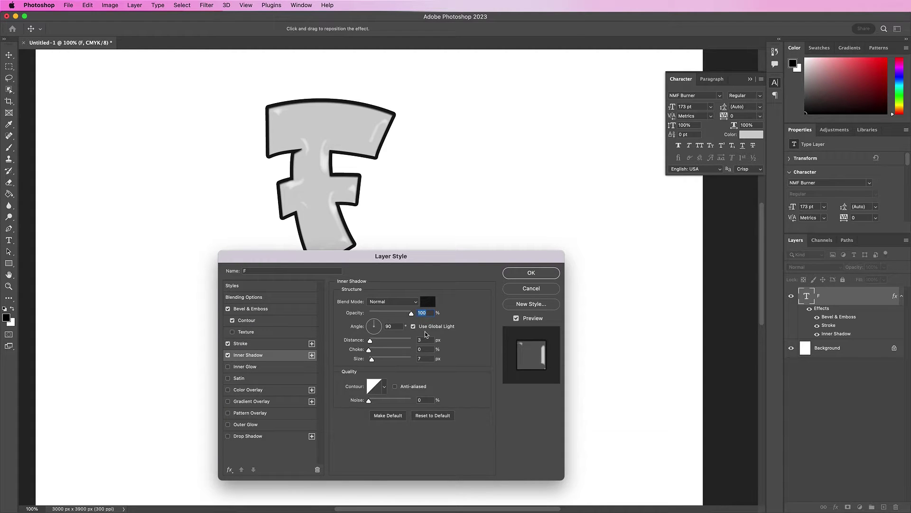
text(1)
key(Tab)
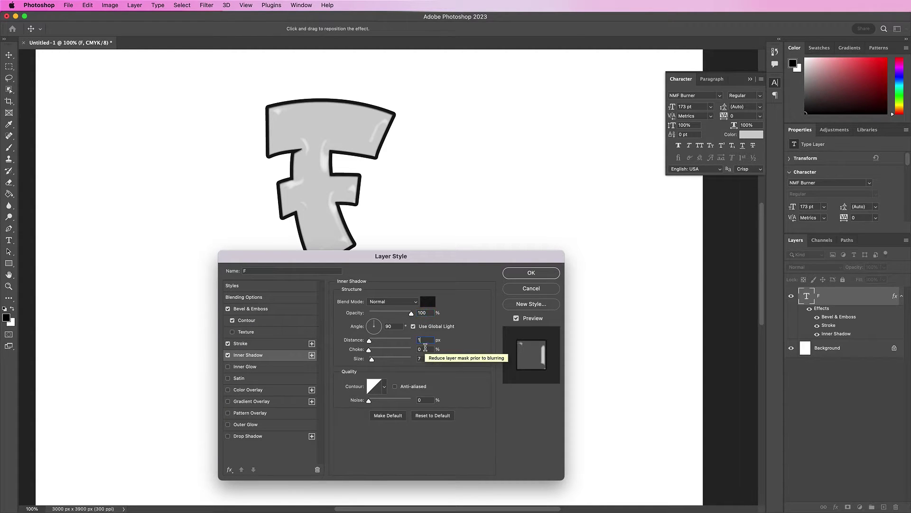
text(32)
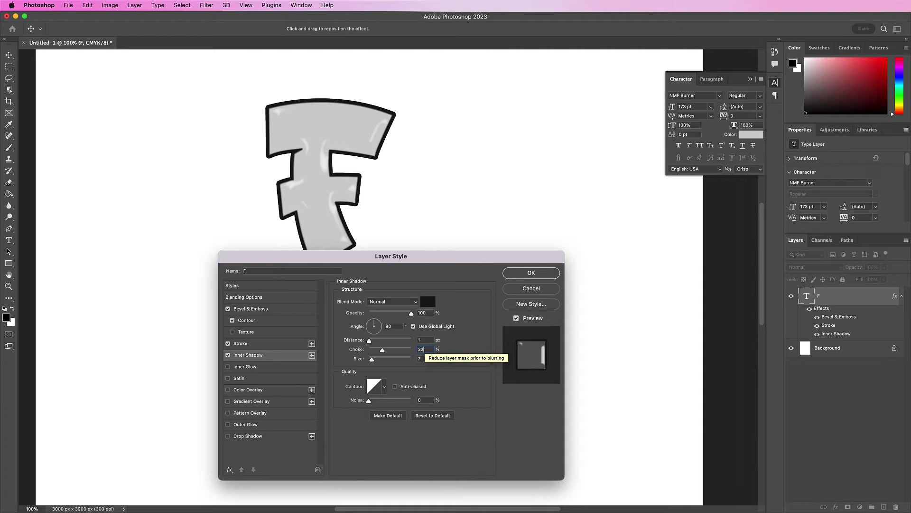
key(Tab)
text(16)
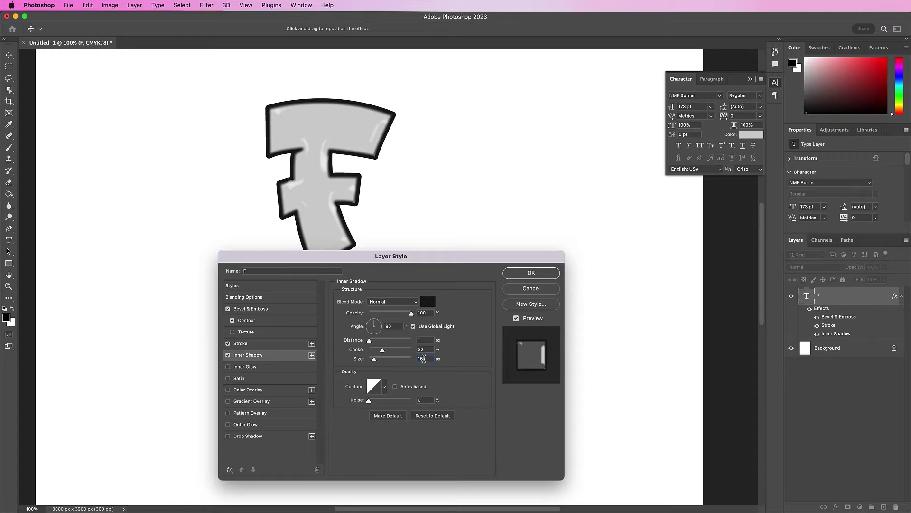
Add an Inner Glow effect with Overlay blend mode, 100% opacity and 22% noise.
click(245, 366)
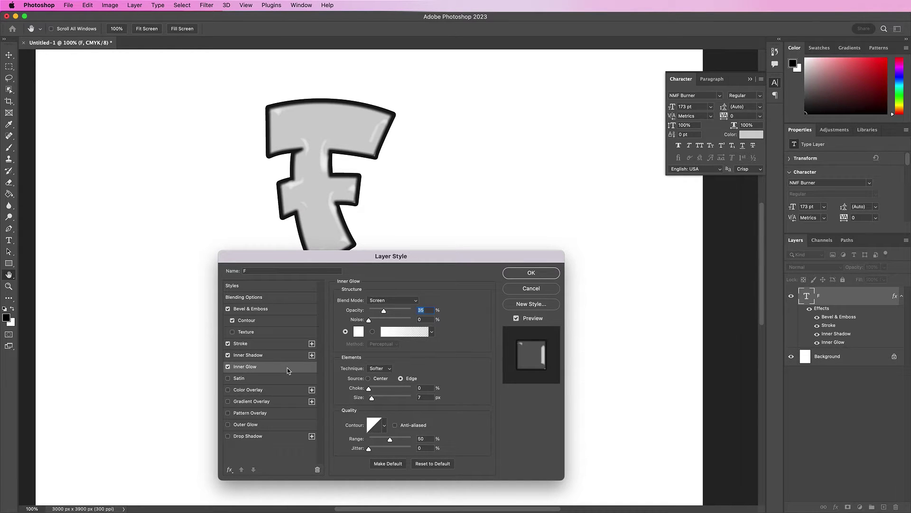
click(383, 301)
click(382, 340)
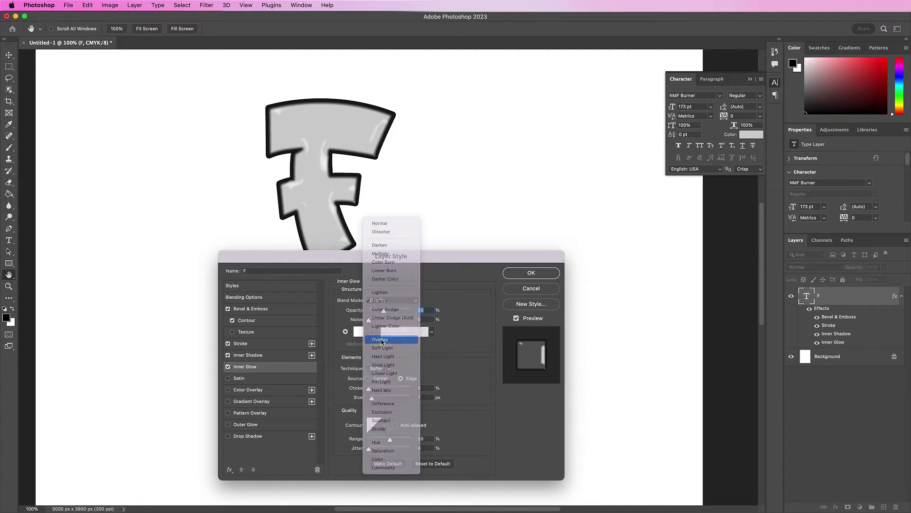
drag(383, 310, 421, 311)
double_click(427, 320)
text(22)
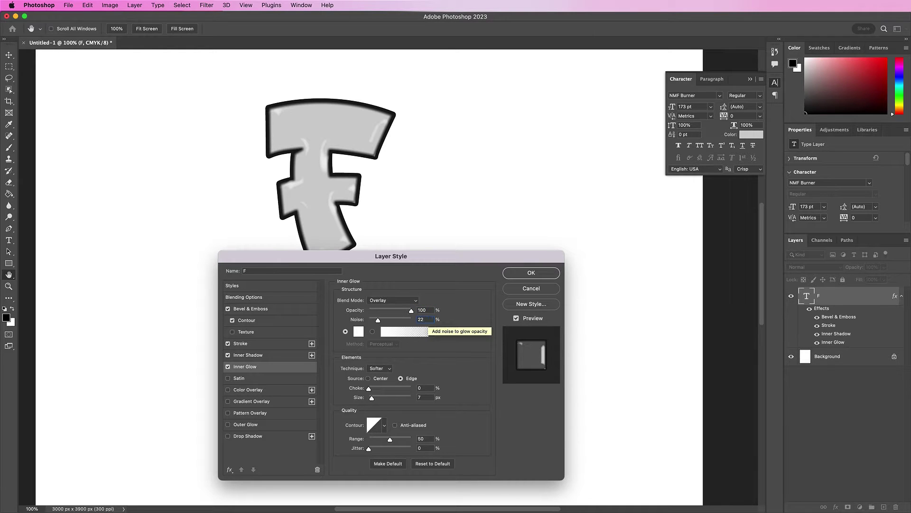
Set the inner glow color to yellow, hex fcee29.
click(359, 331)
double_click(411, 329)
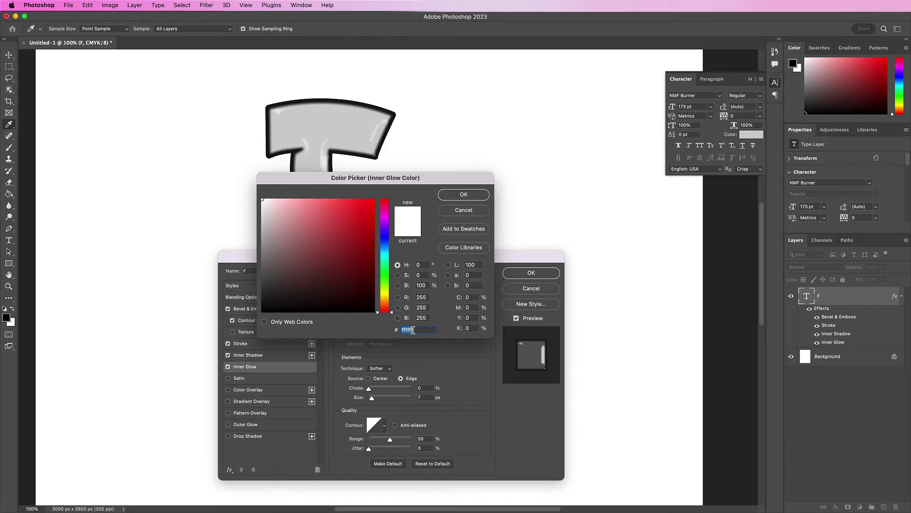
text(fc)
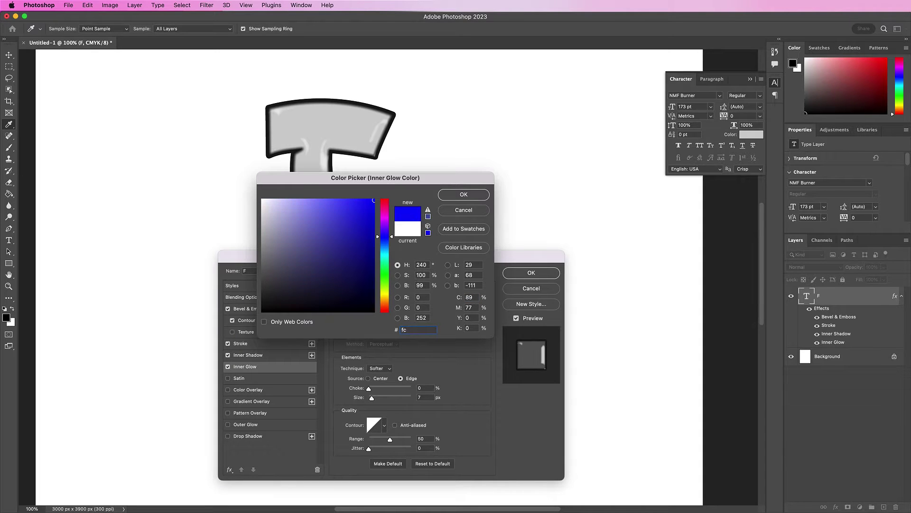
text(ee2b)
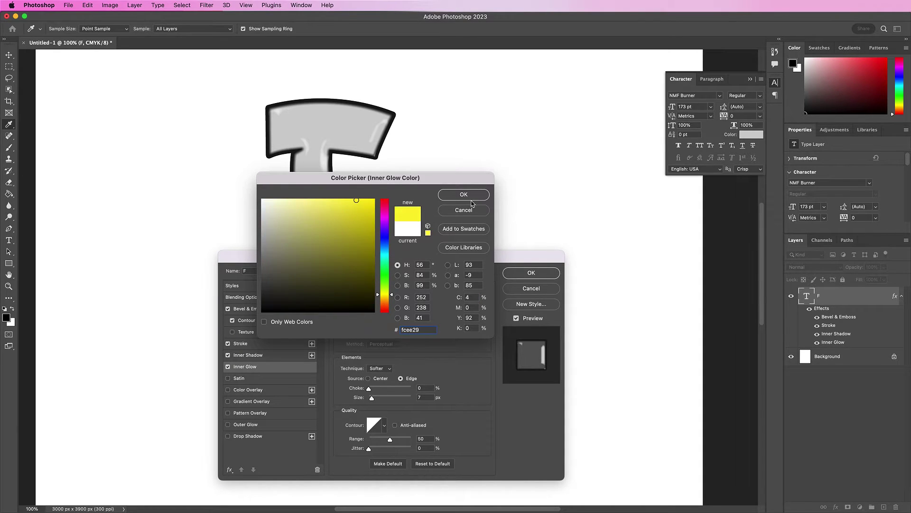
click(470, 196)
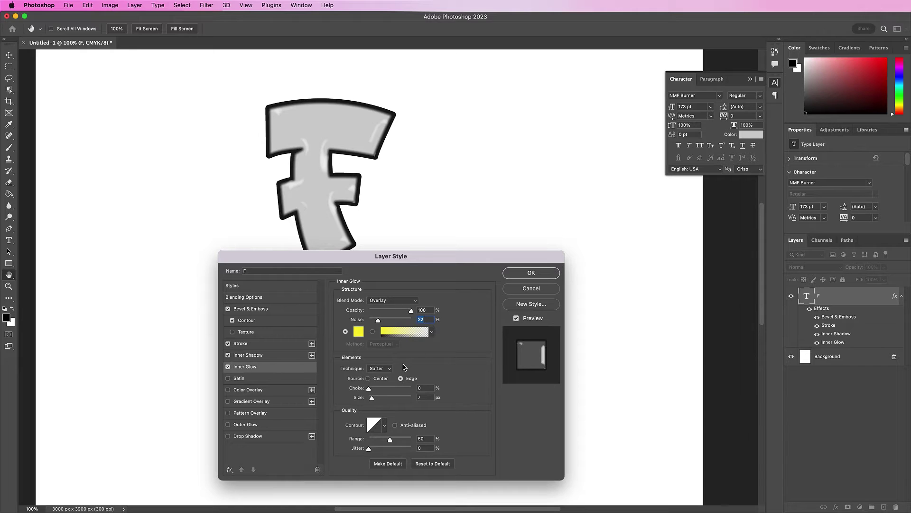
Set the inner glow size to 109 px and give it the rounded-steps contour.
double_click(421, 396)
text(109)
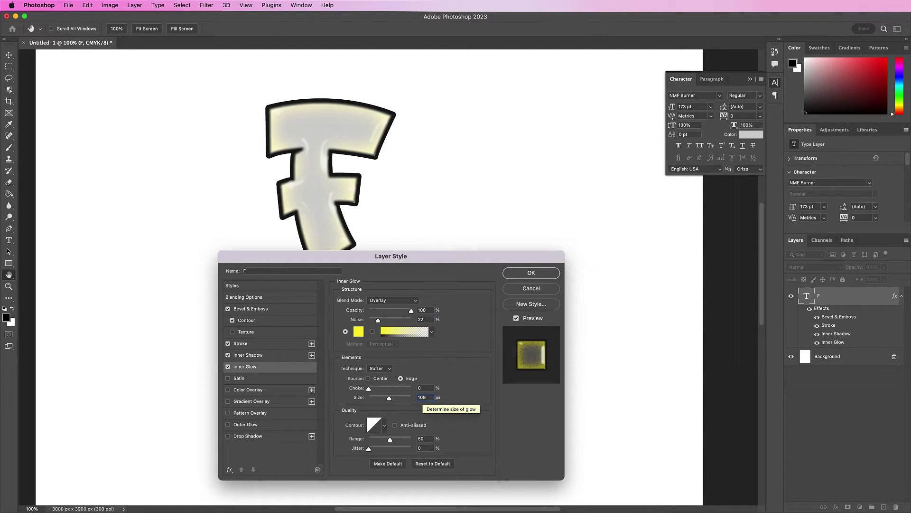
click(384, 426)
click(386, 459)
click(469, 436)
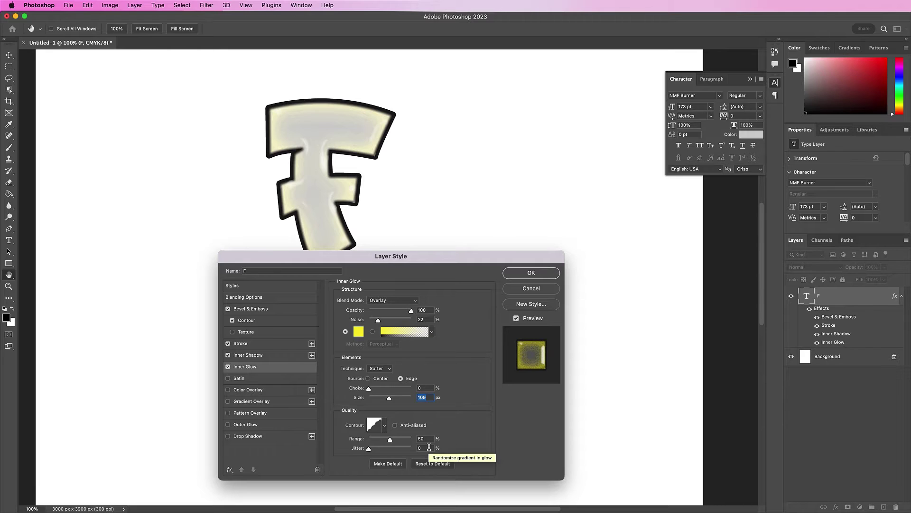
Add a Gradient Overlay effect and set the gradient's color stop at location 0 to green, hex 67bd45.
click(264, 401)
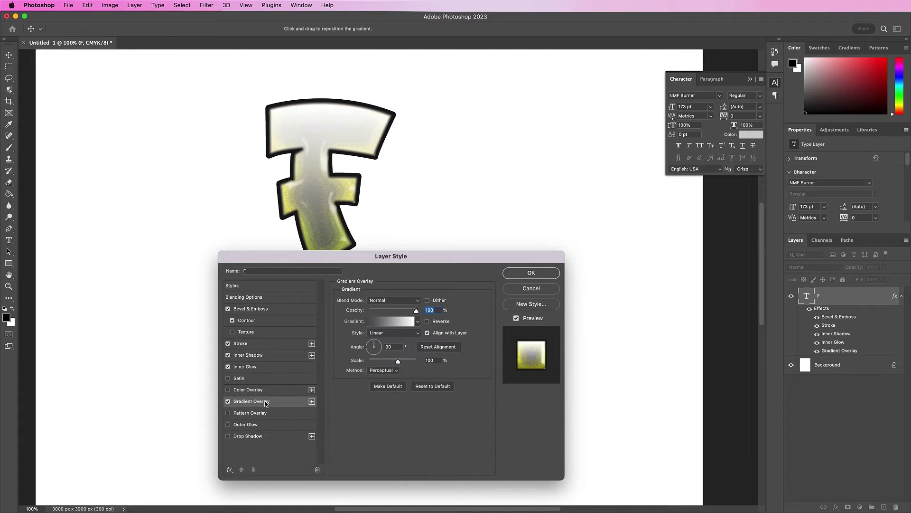
click(383, 320)
drag(283, 341, 312, 418)
click(311, 416)
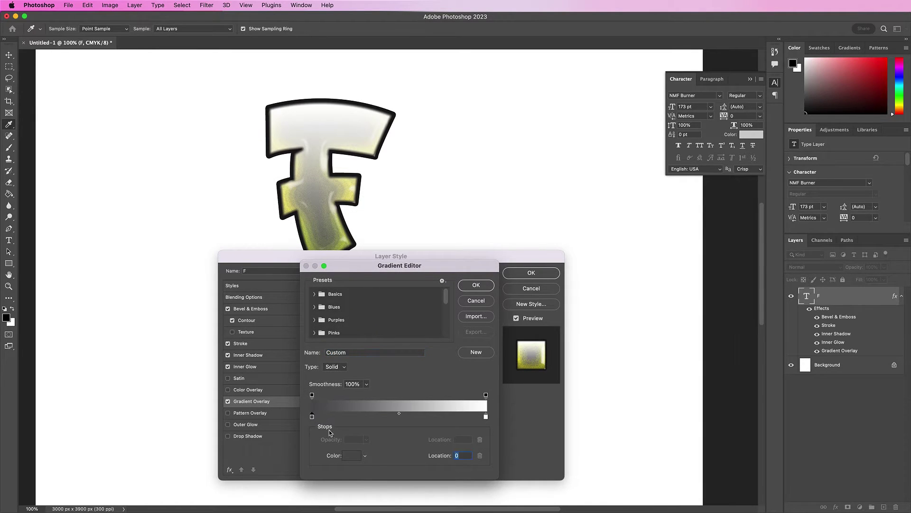
click(352, 456)
double_click(420, 330)
text(67)
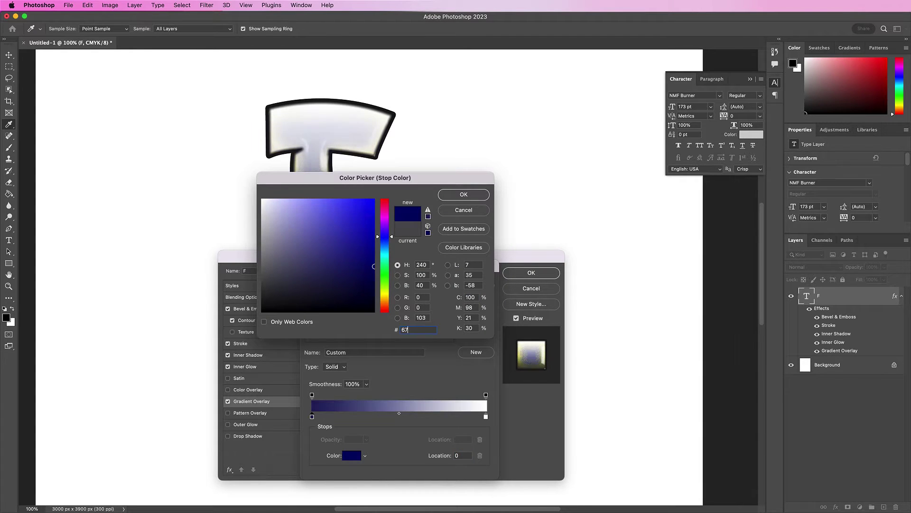
text(bd45)
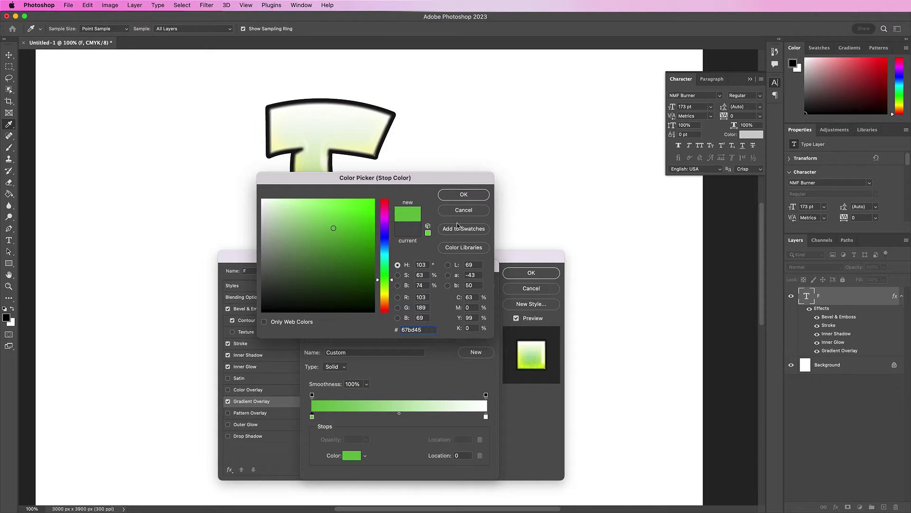
click(463, 194)
Set the gradient's color stop at location 100 to yellow f5eb32, and change the overlay's interpolation method.
click(486, 416)
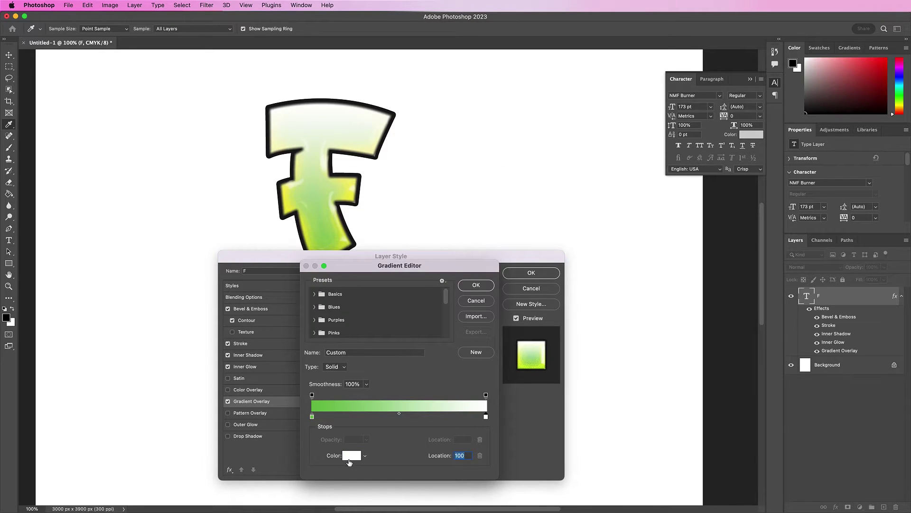
click(351, 455)
double_click(417, 328)
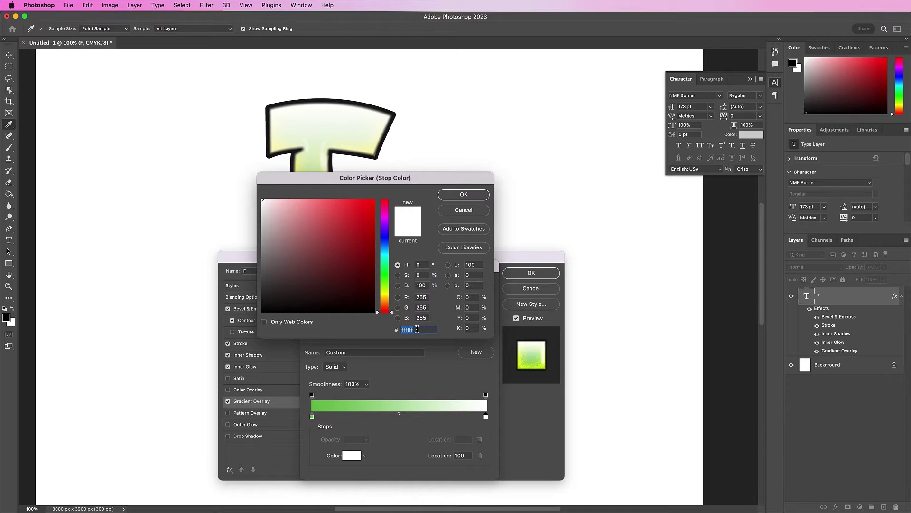
text(00f5eb)
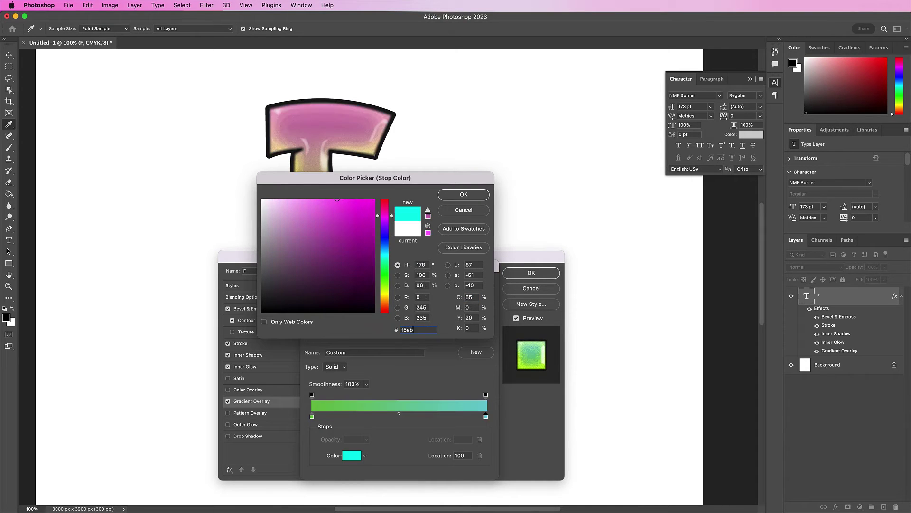
text(32)
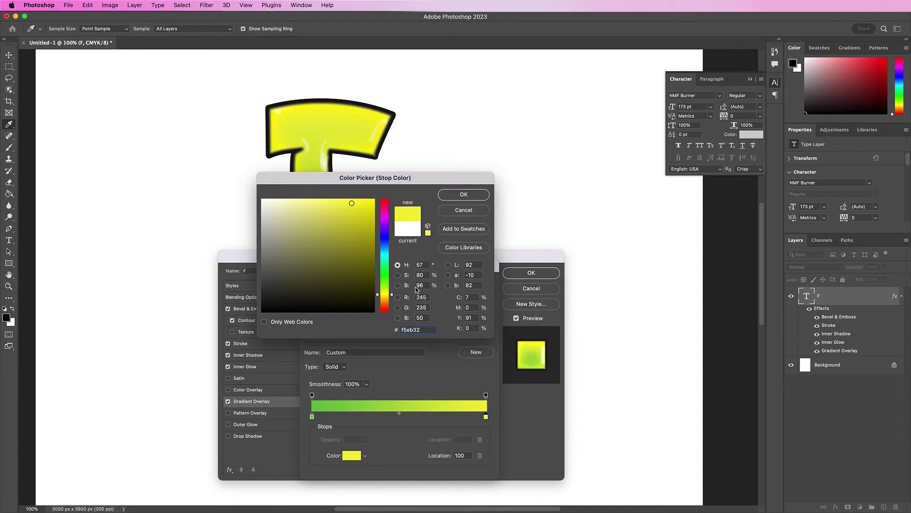
click(446, 197)
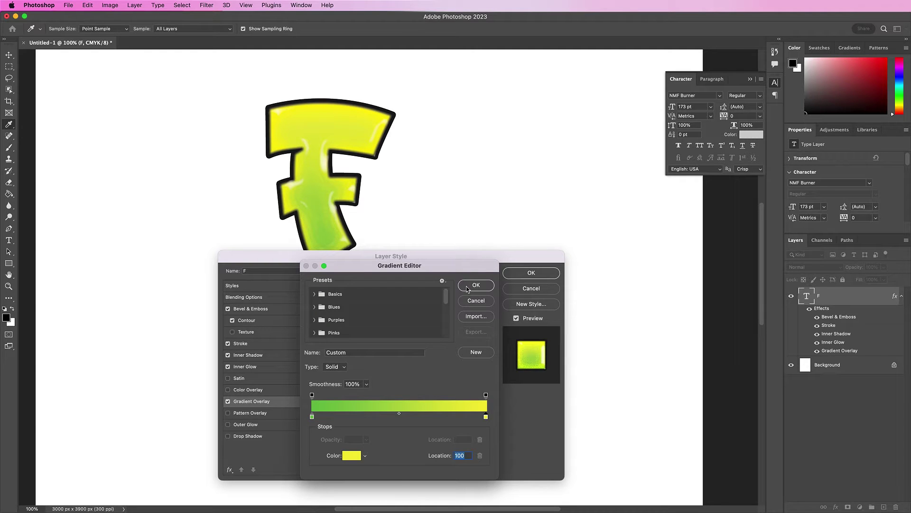
click(468, 287)
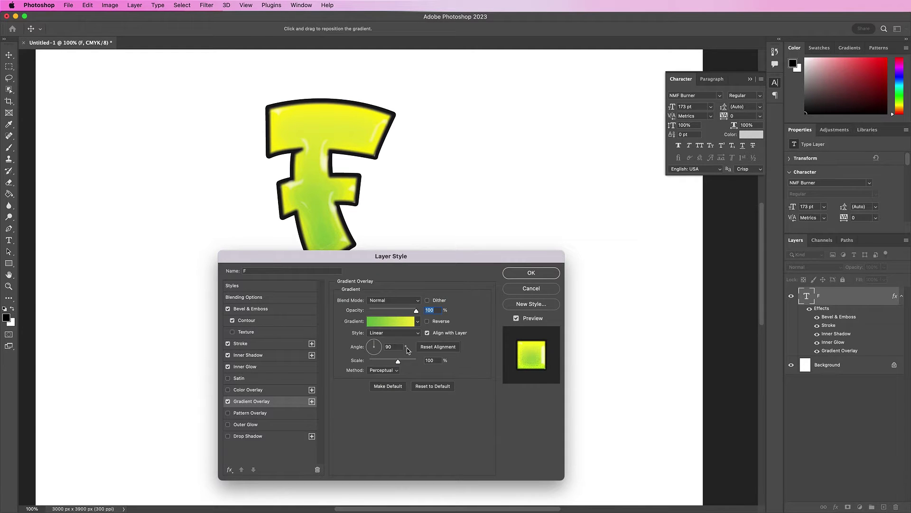
click(371, 371)
click(367, 388)
Add an Outer Glow effect with Normal blend mode, 100% opacity and 8% noise.
click(275, 426)
click(385, 301)
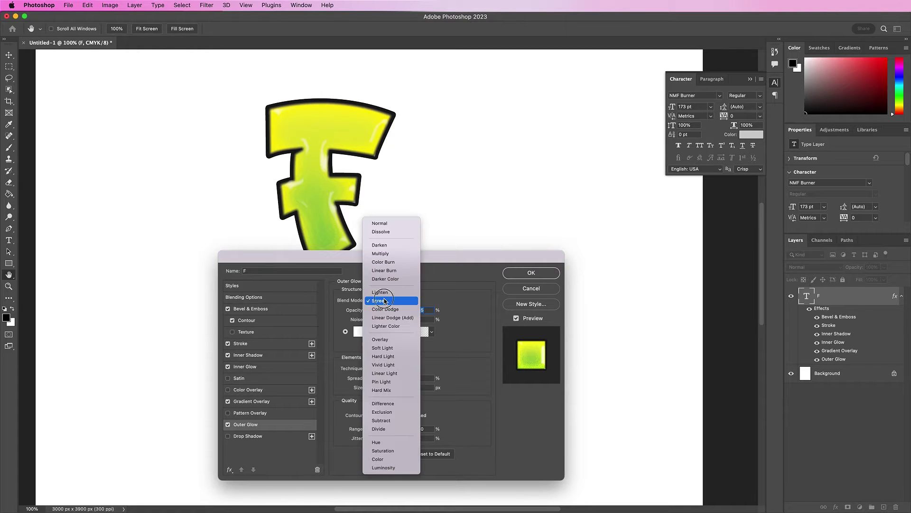
click(378, 230)
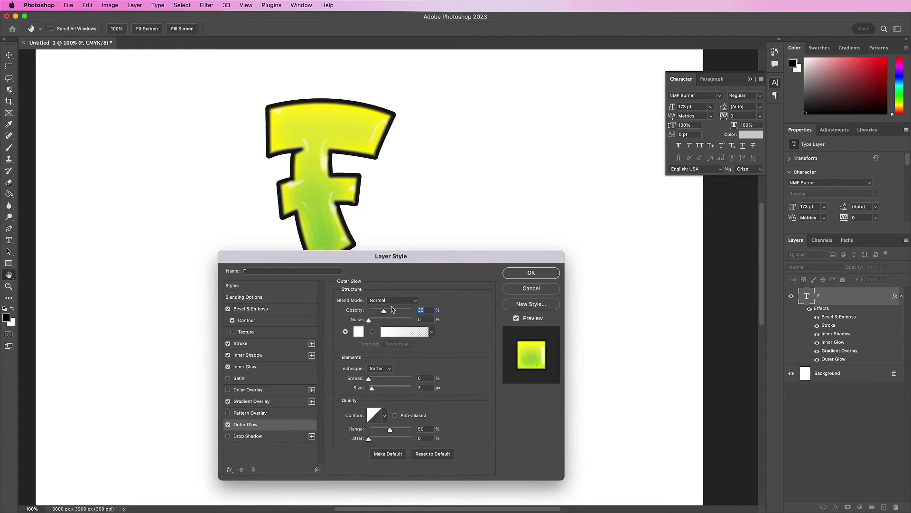
drag(385, 311, 427, 319)
double_click(421, 319)
text(8)
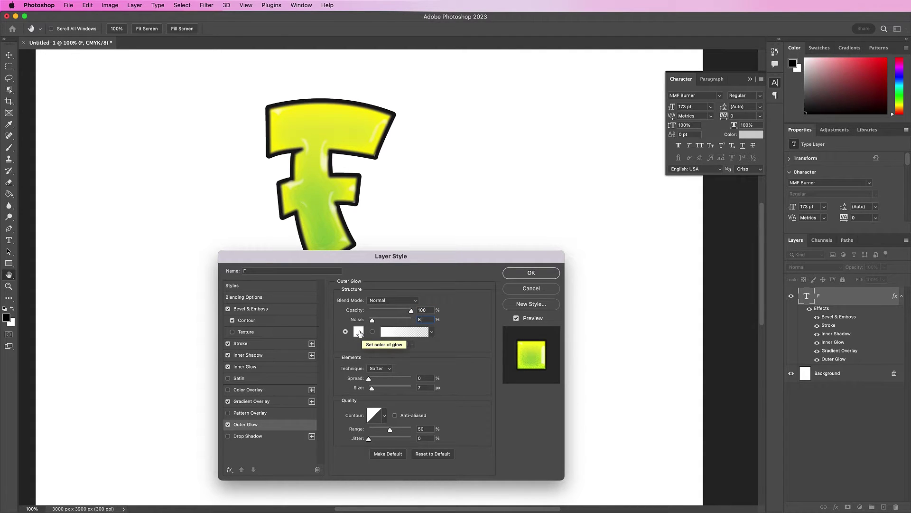
Set the outer glow color to black.
click(360, 332)
click(355, 314)
click(463, 194)
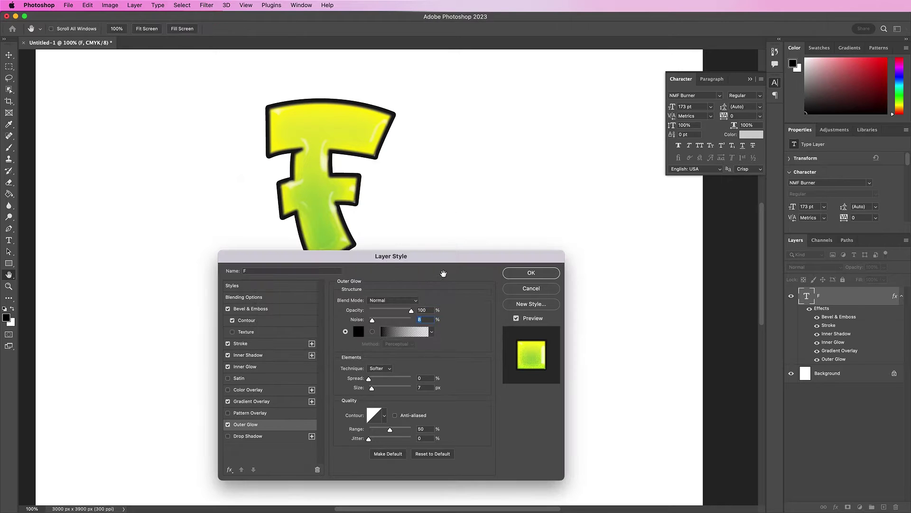
Set the outer glow to the Precise technique with 23% spread, 32 px size and the half-round contour.
click(380, 368)
click(380, 377)
click(424, 377)
text(23)
key(Tab)
text(32)
click(385, 416)
click(330, 449)
click(466, 429)
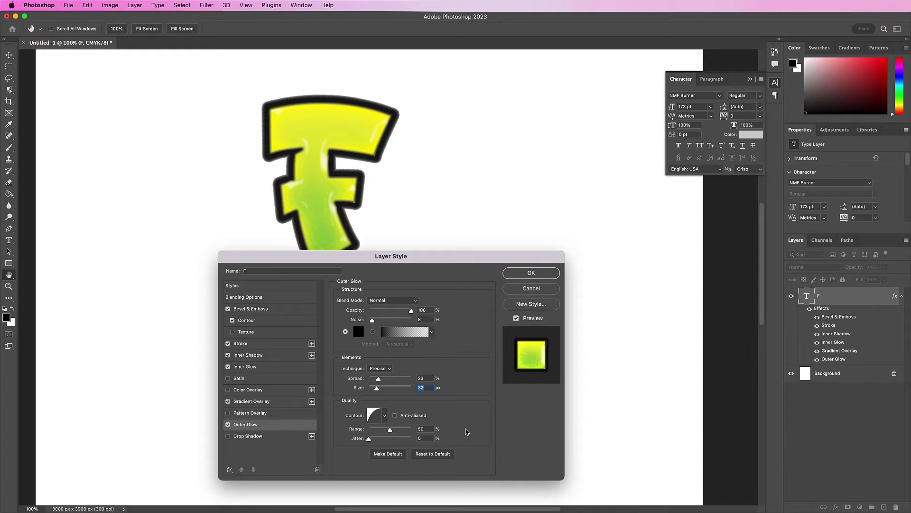
Add a Drop Shadow effect to the letter F with Normal blend mode and color 141819.
click(271, 437)
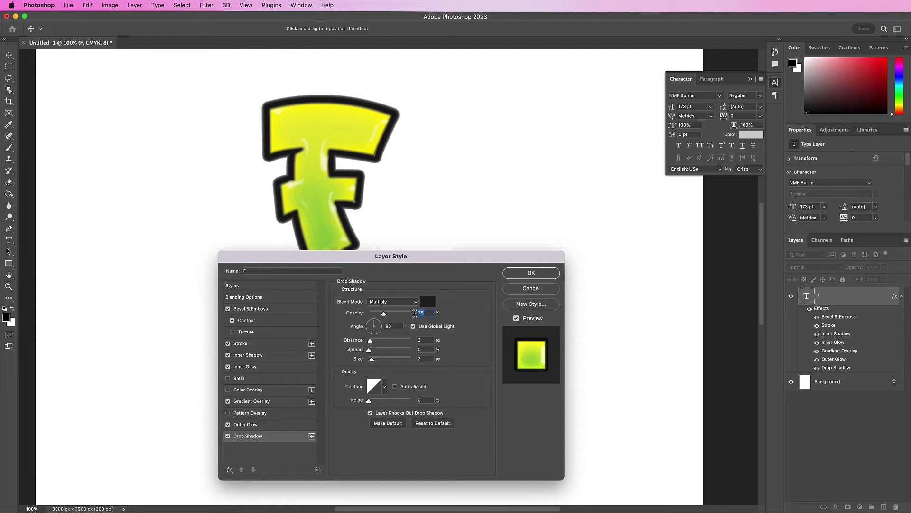
click(392, 301)
click(384, 272)
click(428, 301)
double_click(406, 329)
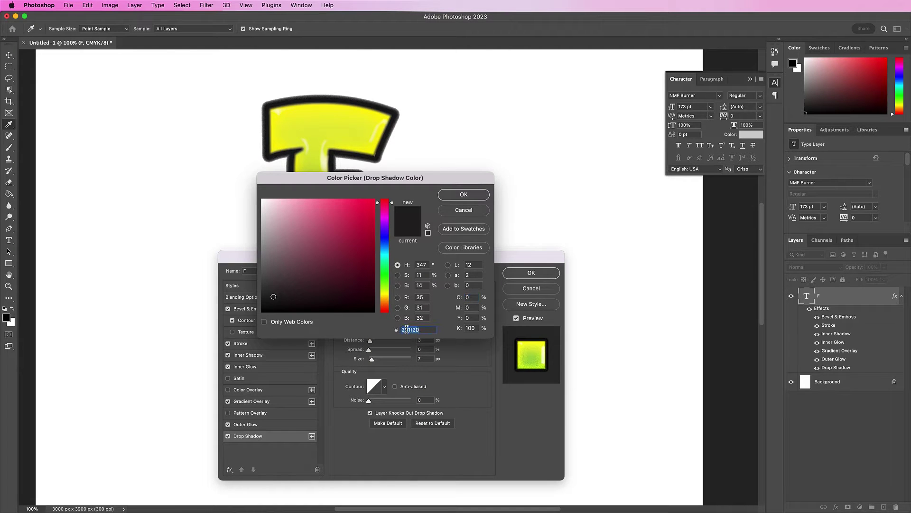
text(141)
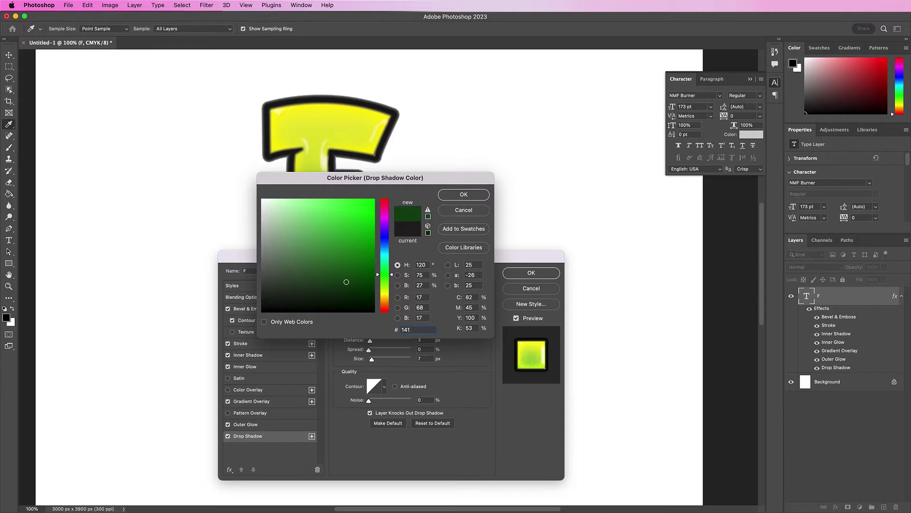
text(819)
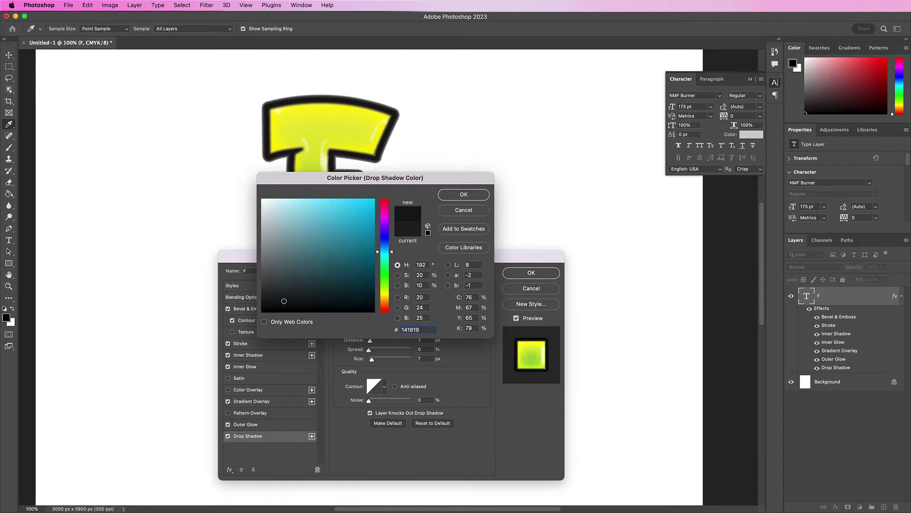
key(Return)
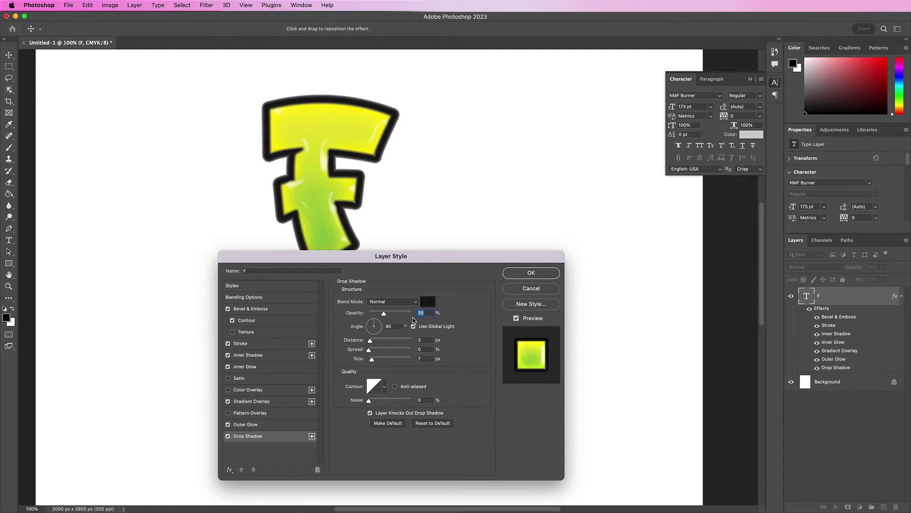
Set the drop shadow's opacity to 100% and its angle to 58° without using global light.
drag(385, 314, 421, 315)
click(413, 326)
click(398, 327)
text(58)
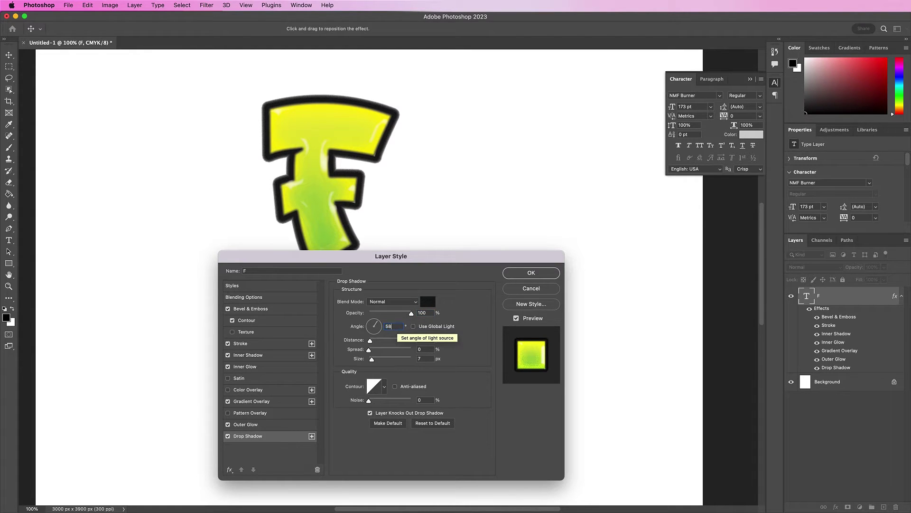
Set the drop shadow's distance to 65 px and size to 6 px, and apply the layer style.
click(420, 339)
text(65)
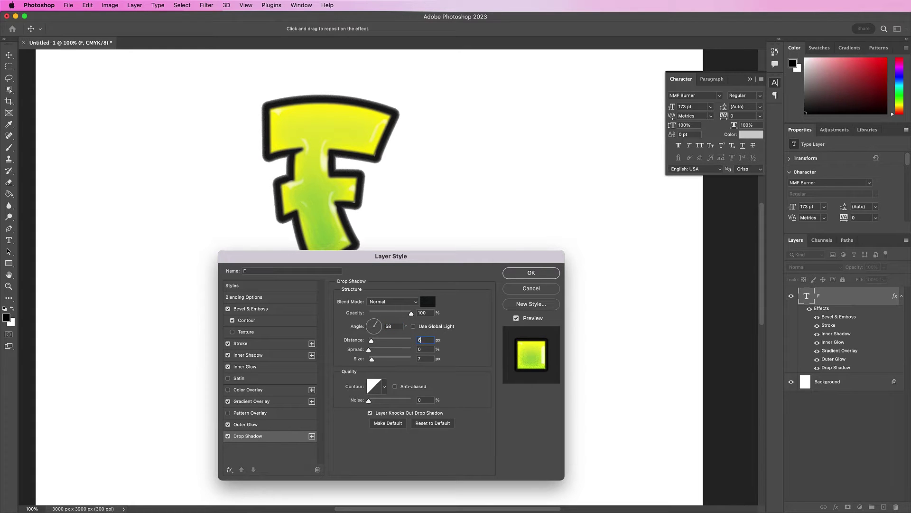
click(420, 358)
text(6)
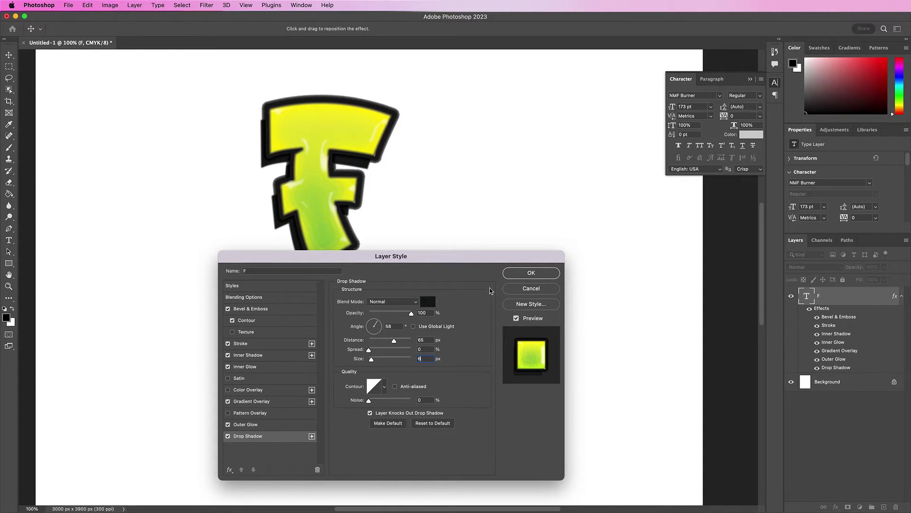
click(508, 275)
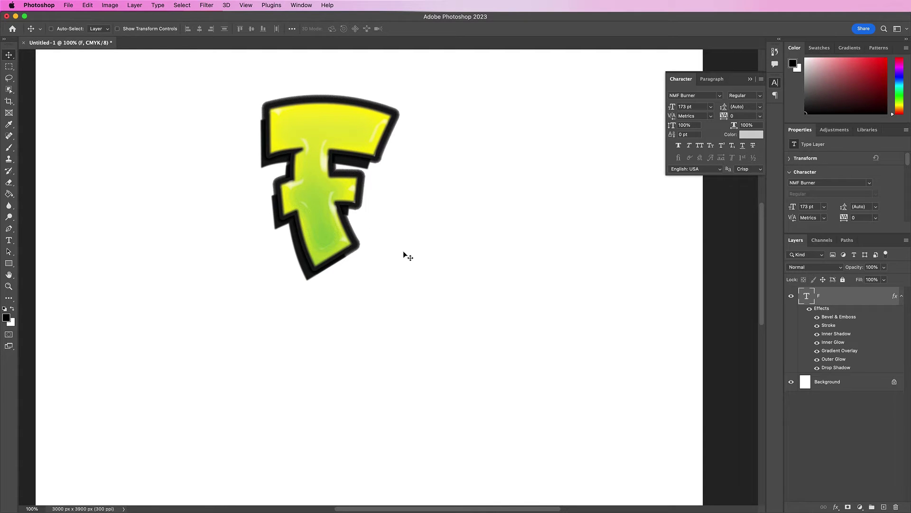
Duplicate the F layer, offset the copy from the original, and replace its letter with an all-caps r.
drag(822, 299, 883, 506)
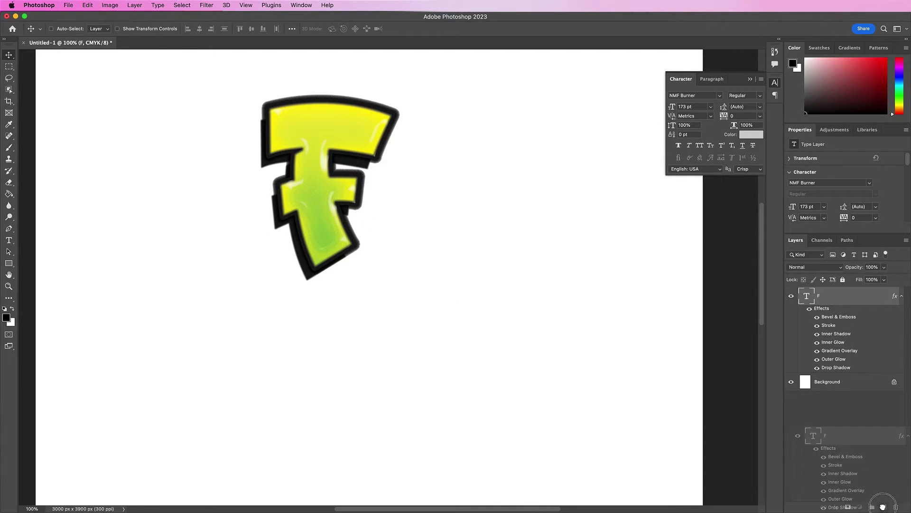
drag(321, 168, 406, 228)
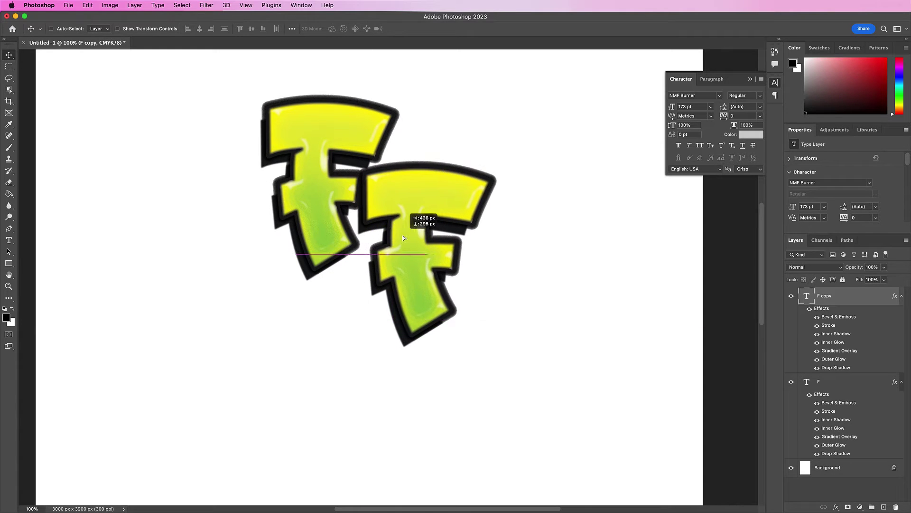
double_click(404, 237)
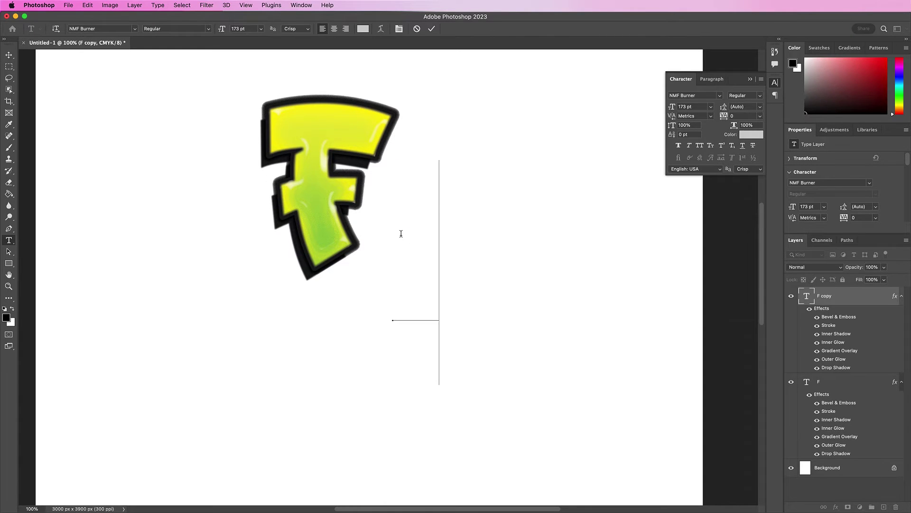
key(super+a)
click(700, 145)
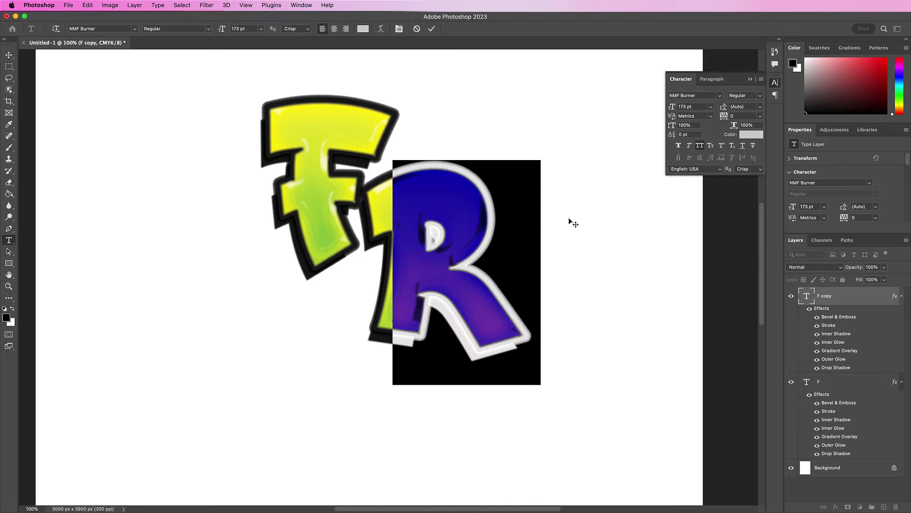
Set the R's font size to 131 pt and commit the text edit.
click(673, 108)
text(131)
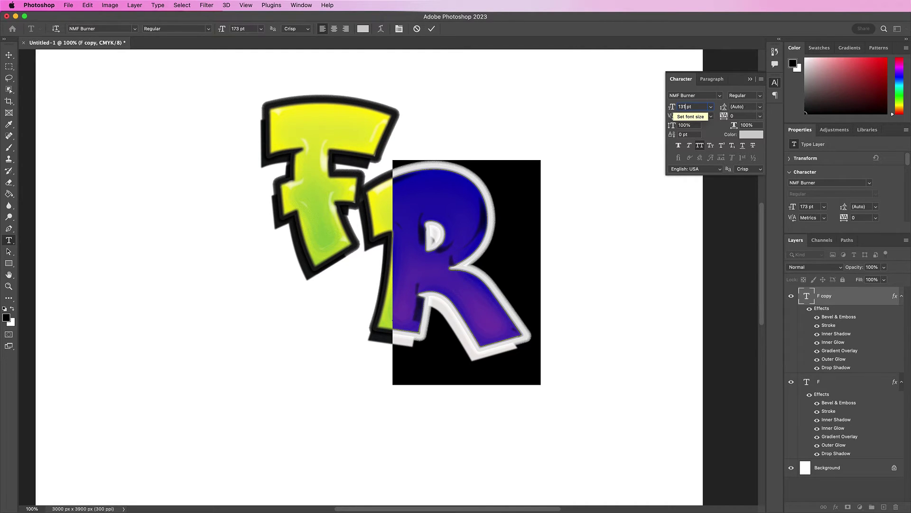
click(431, 28)
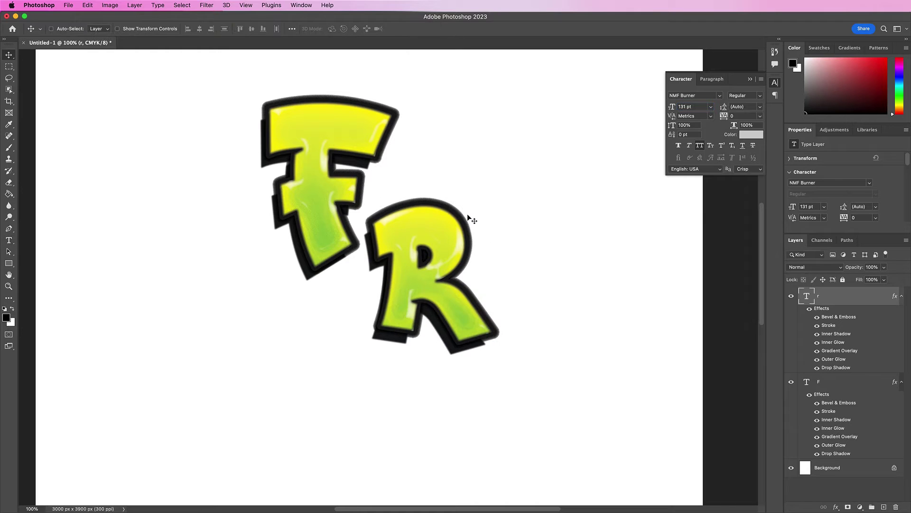
Fit the R against the F and complete the word FRESH with matching E, S and H letters.
drag(427, 260, 412, 200)
shift+click(843, 380)
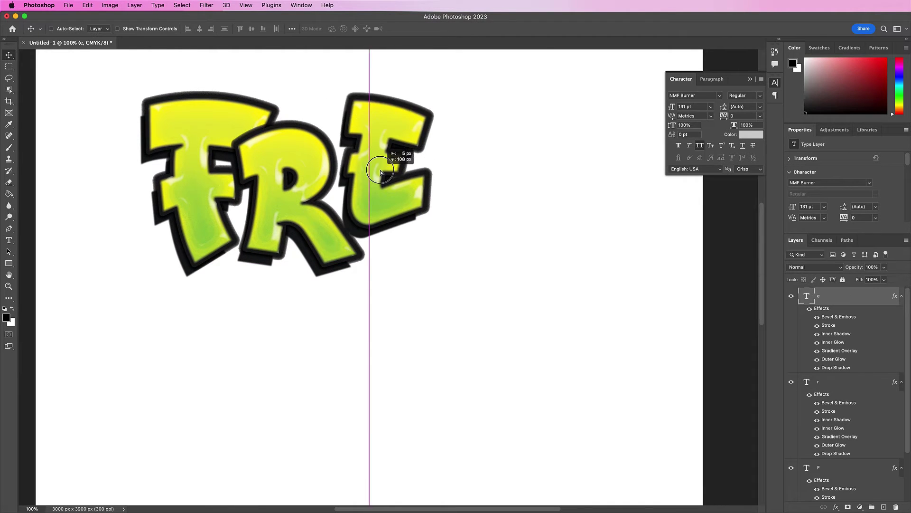
drag(382, 167, 461, 206)
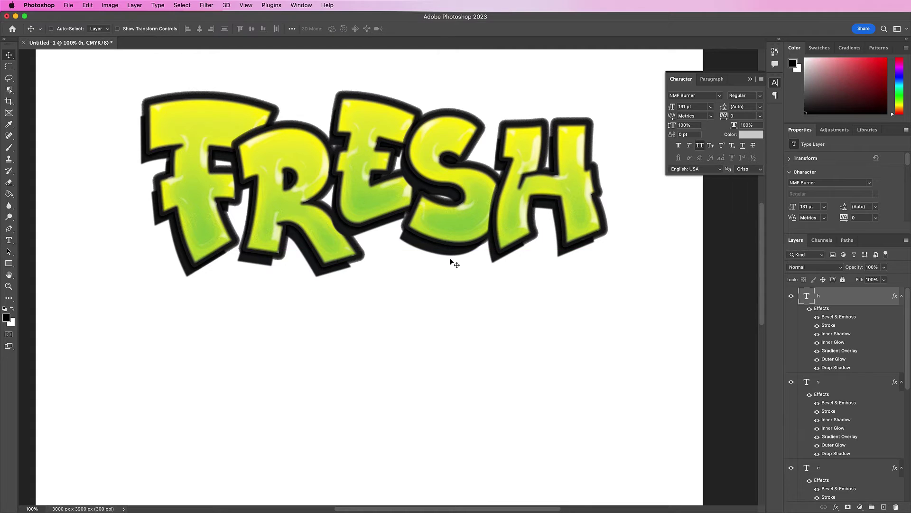
Group all the letter layers of the word and name the group Fresh.
scroll(850, 403, down, 5)
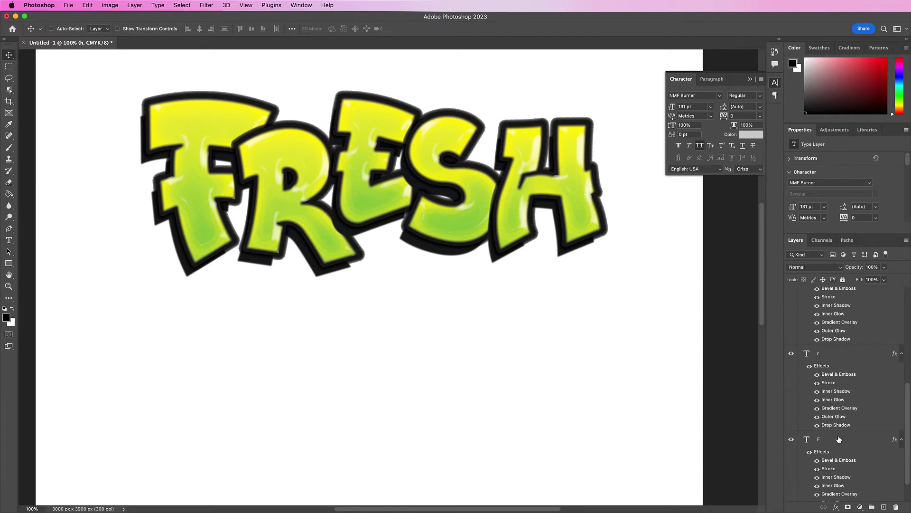
shift+click(866, 489)
click(872, 506)
double_click(824, 292)
text(Fresh)
key(Return)
Duplicate the Fresh group, move the copy directly below the first word, and rename it Prince.
key(super+j)
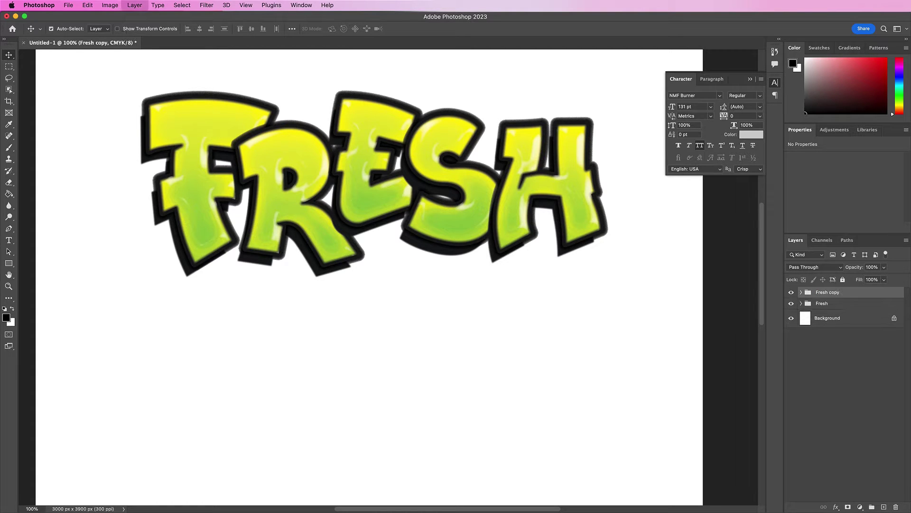
drag(432, 277, 444, 328)
text(Prince)
key(Return)
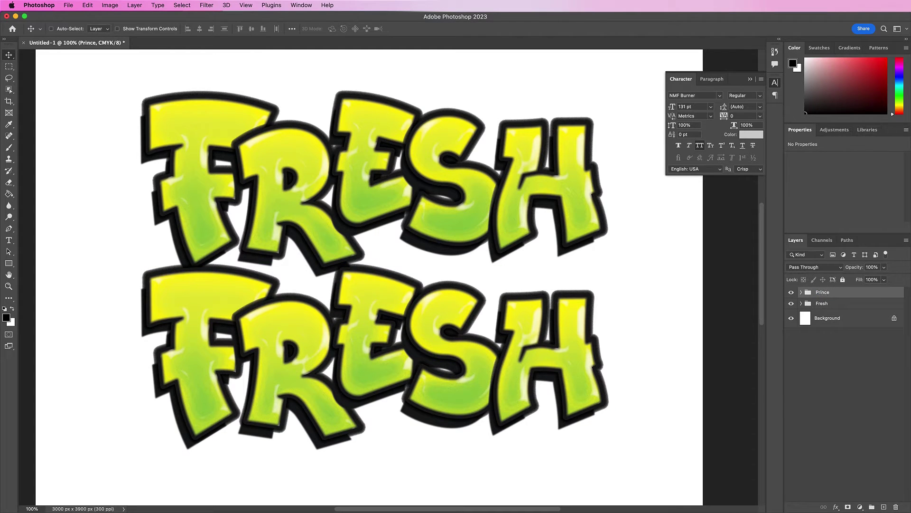
Replace the F in the Prince group with an all-caps p at 143 pt.
double_click(189, 360)
key(BackSpace)
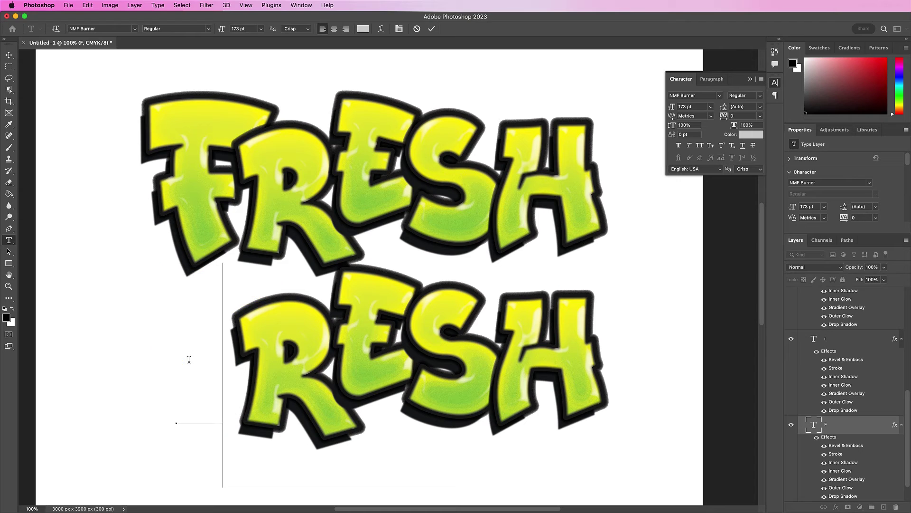
double_click(189, 360)
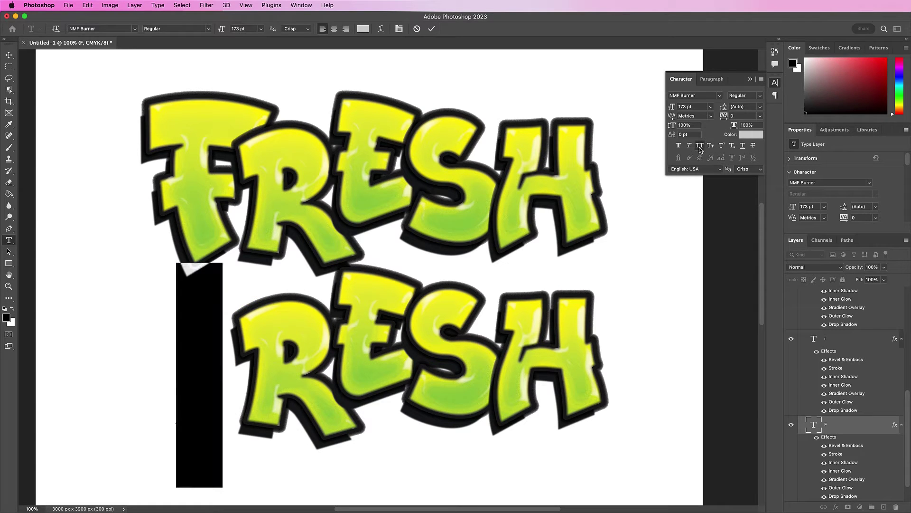
click(700, 149)
double_click(687, 106)
text(143)
key(Return)
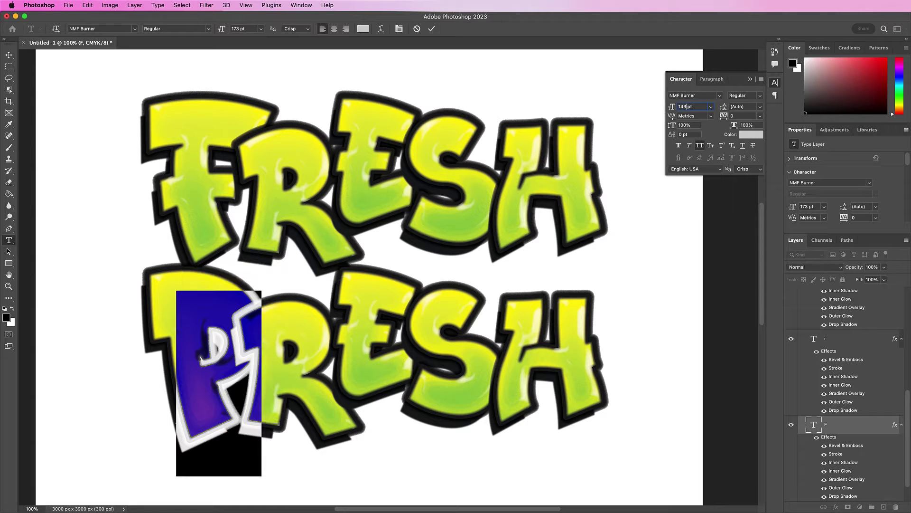
click(430, 29)
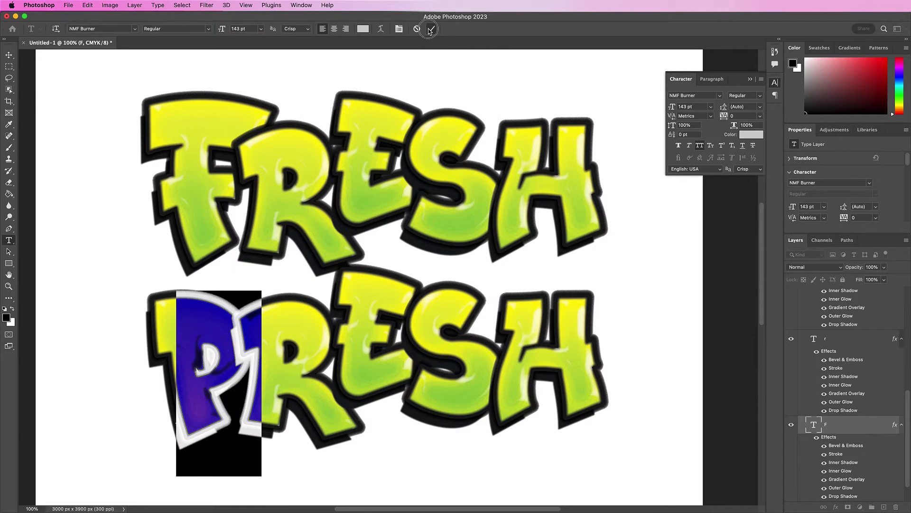
Reduce the R in the Prince group to a font size of 108 pt.
double_click(295, 361)
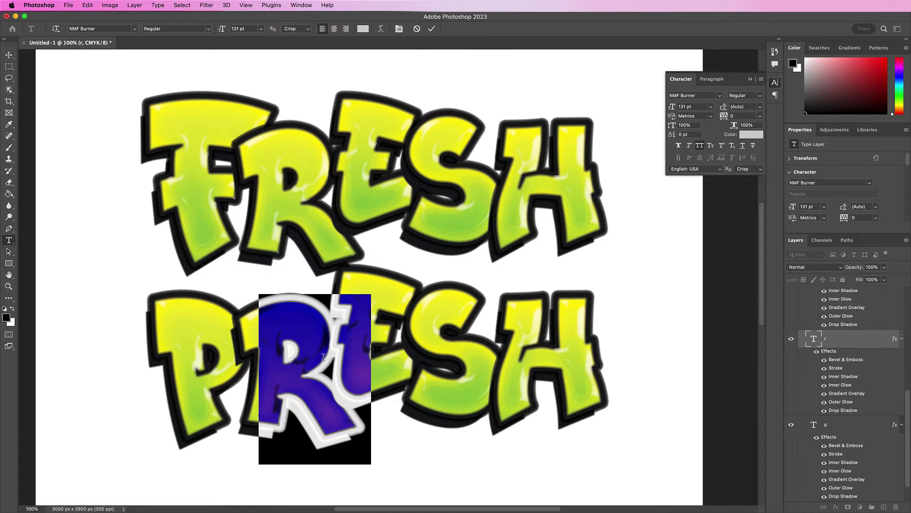
double_click(685, 106)
text(108)
key(Return)
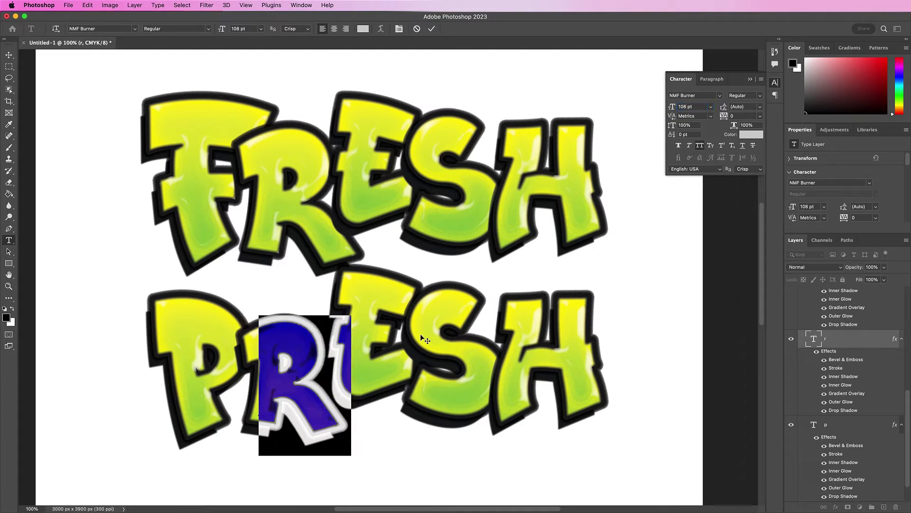
click(432, 29)
Replace the E, S and H in the second word with I, N and C.
double_click(380, 347)
text(i)
double_click(456, 361)
text(n)
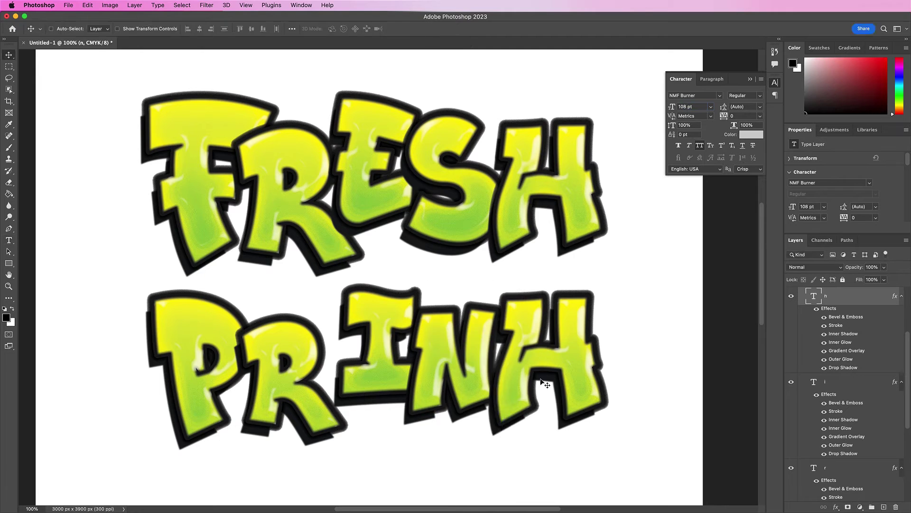
double_click(544, 375)
text(c)
Arrange the letters of PRINCE, including a final E, tightly together and overlapping the lower edge of FRESH.
drag(209, 379, 265, 339)
drag(295, 380, 418, 291)
drag(428, 380, 458, 309)
drag(527, 375, 556, 294)
drag(611, 376, 632, 309)
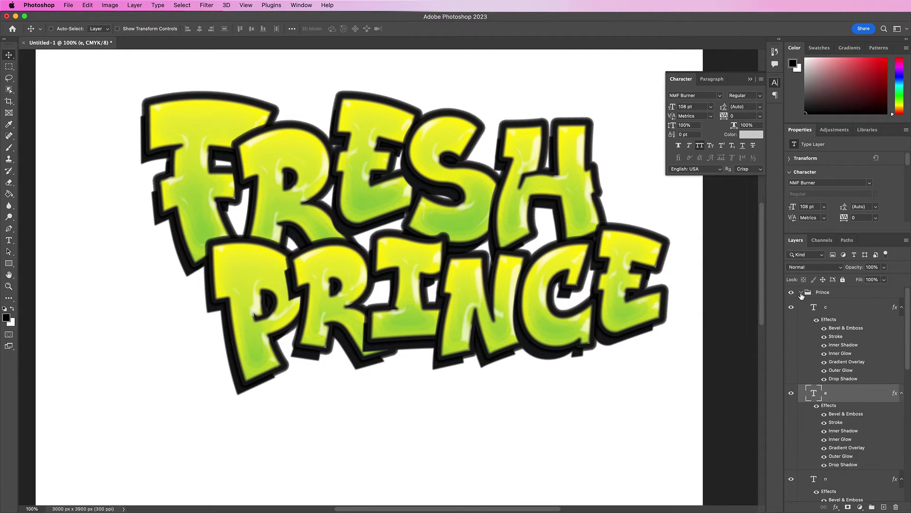
Center the Fresh and Prince groups together on the canvas and combine them in a group named Fresh Prince.
click(801, 293)
shift+click(822, 303)
drag(546, 291, 532, 314)
click(872, 507)
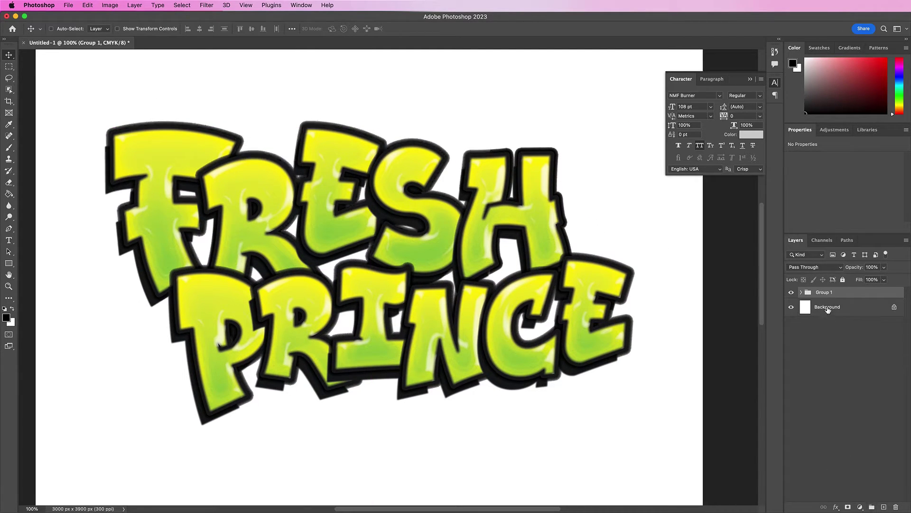
double_click(822, 293)
text(Fresh Prince)
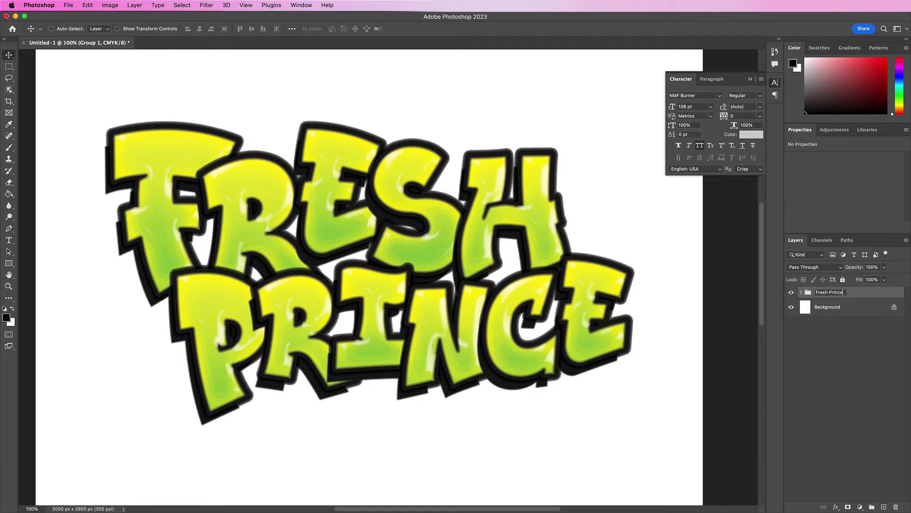
key(Return)
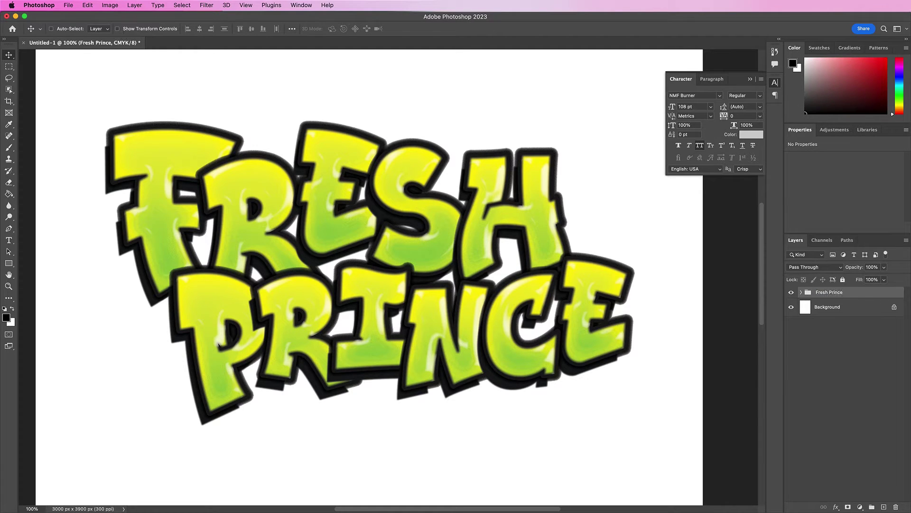
Add an Outer Glow effect with 43% noise to the Fresh Prince group.
double_click(859, 295)
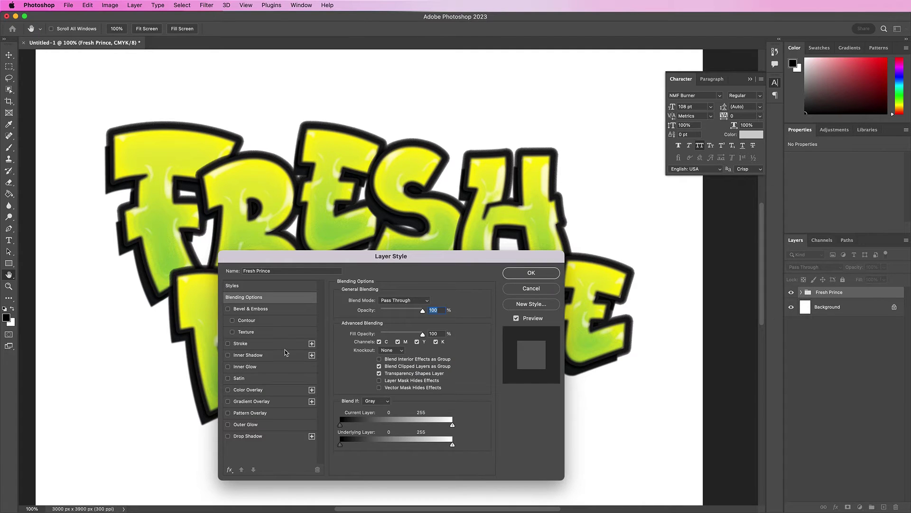
click(272, 425)
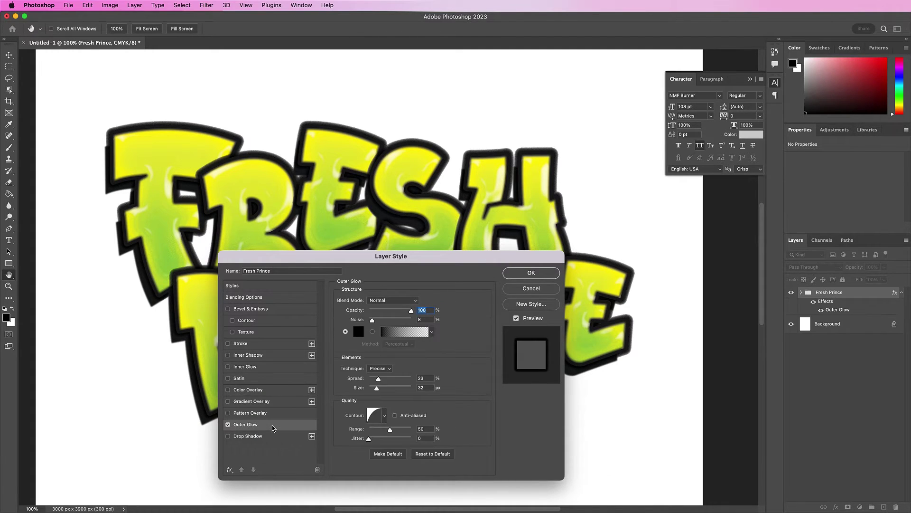
double_click(430, 319)
text(43)
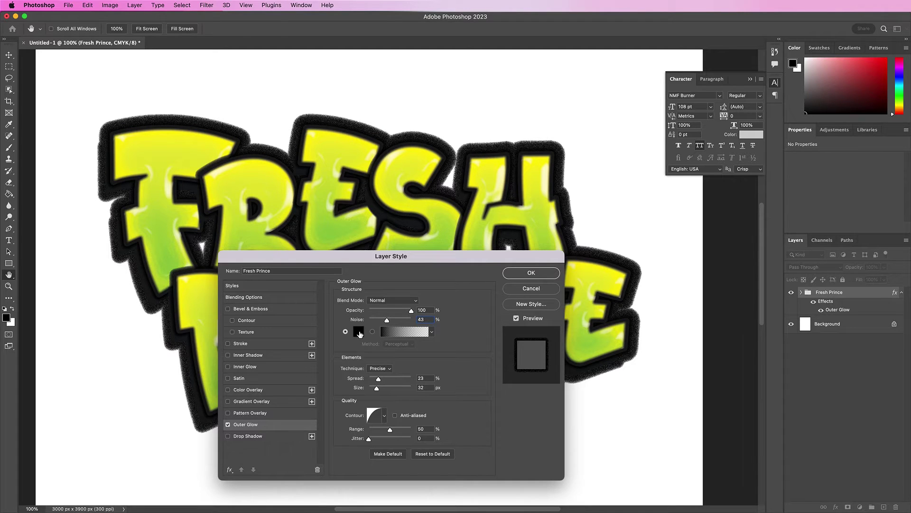
Change the Outer Glow color of the Fresh Prince group to light pink #f8b1b0.
click(358, 332)
click(414, 329)
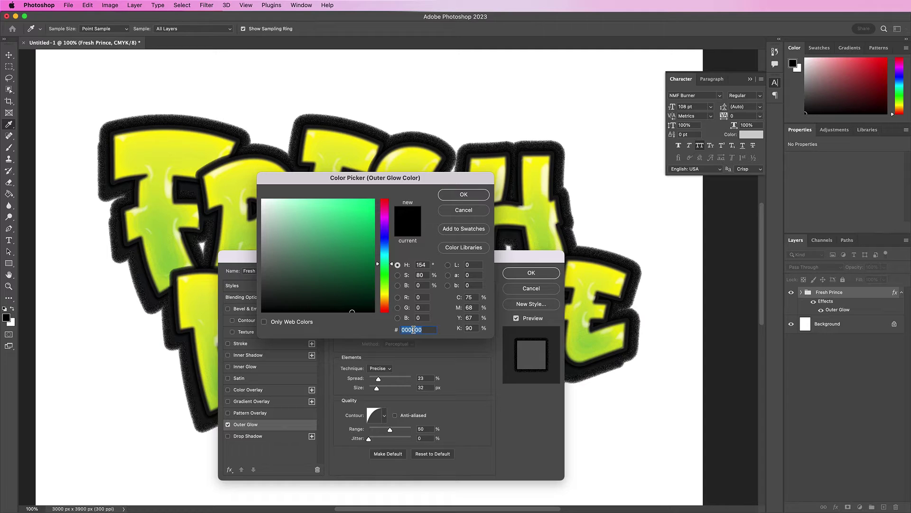
text(f8b)
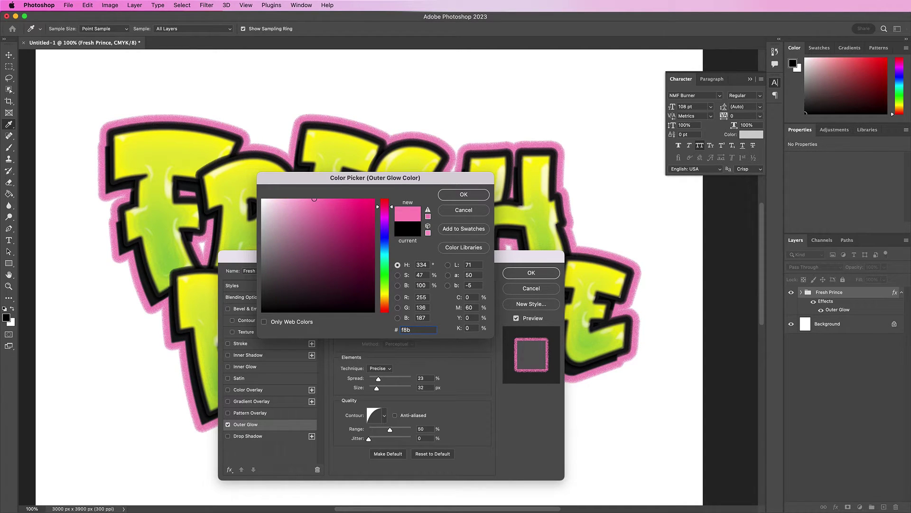
text(1b0)
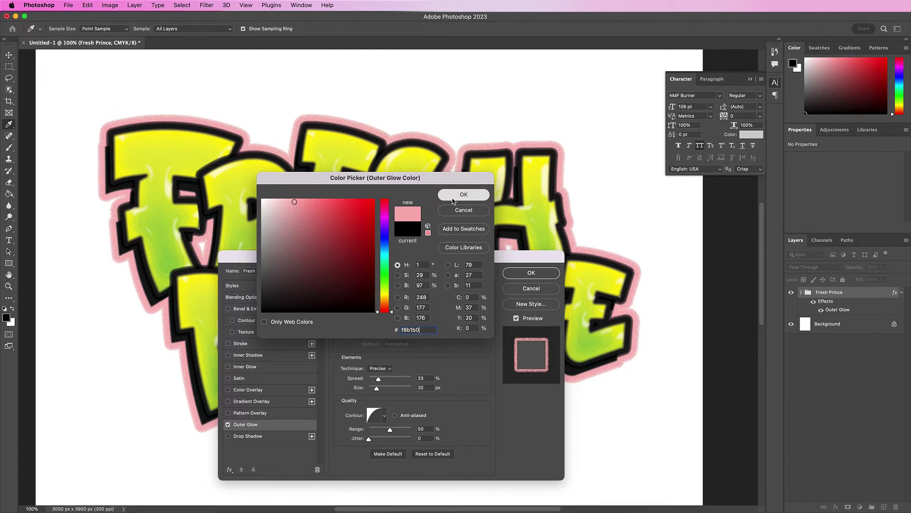
click(453, 198)
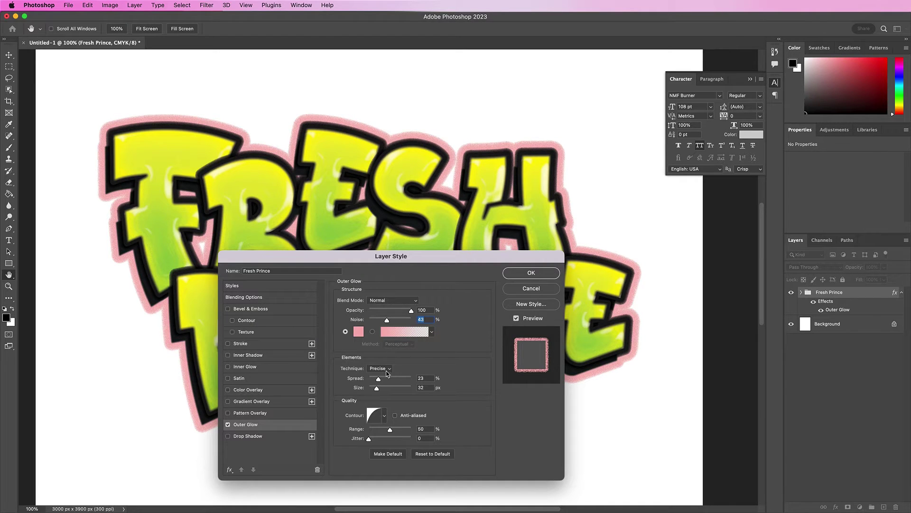
Set the Outer Glow's spread to 5% and its size to 49 px.
click(423, 378)
text(5)
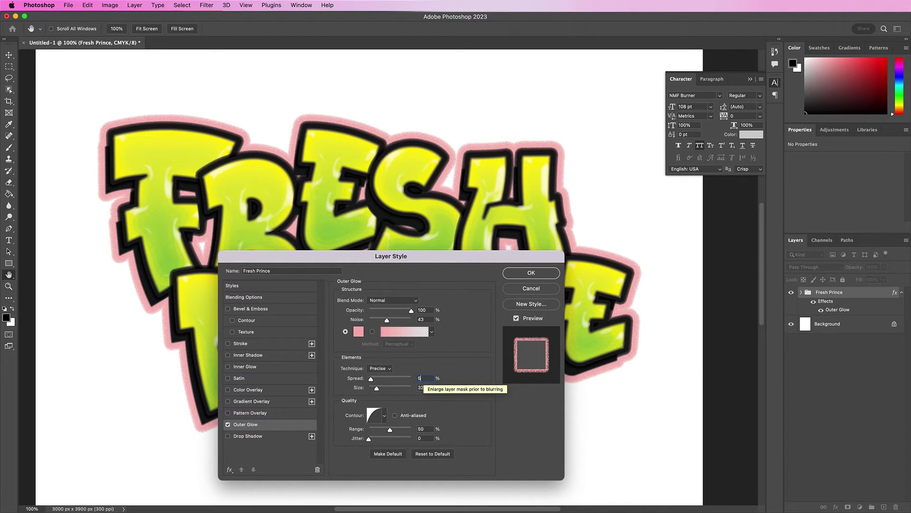
text(49)
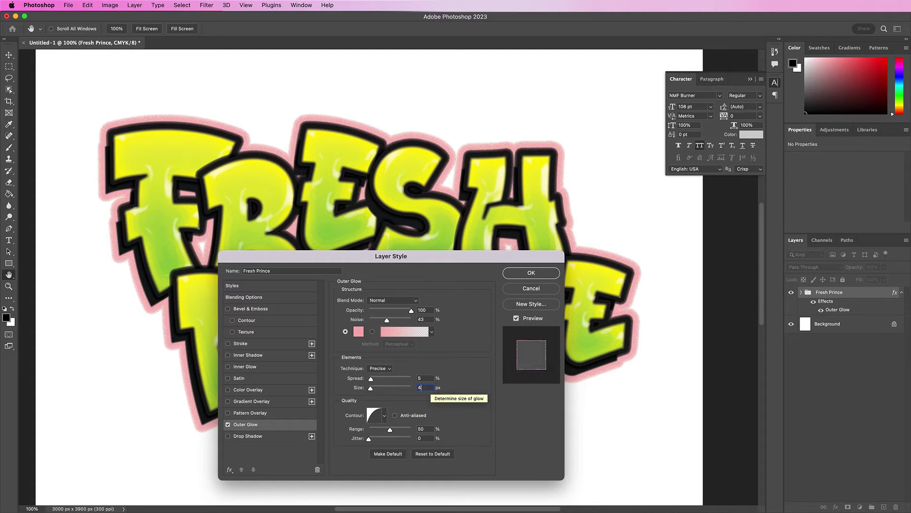
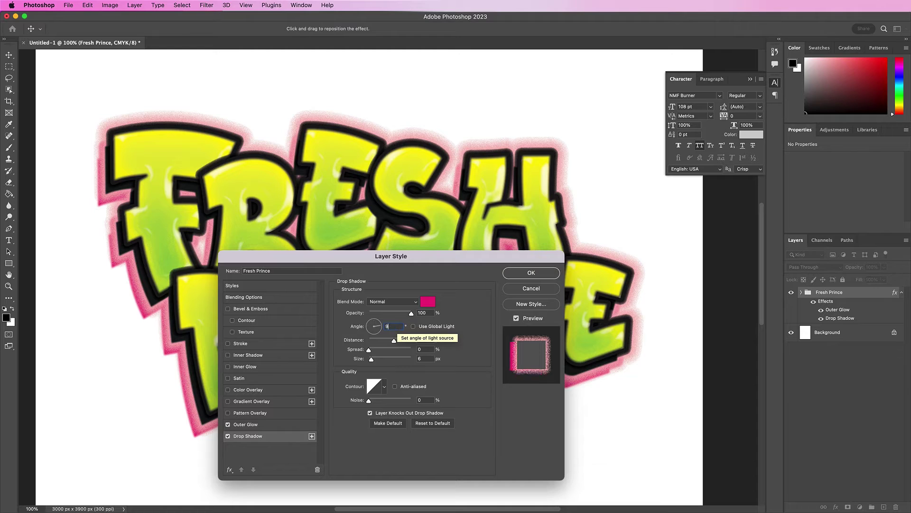
Set the pink Drop Shadow's distance to 15 px, spread to 67% and size to 250 px.
double_click(424, 339)
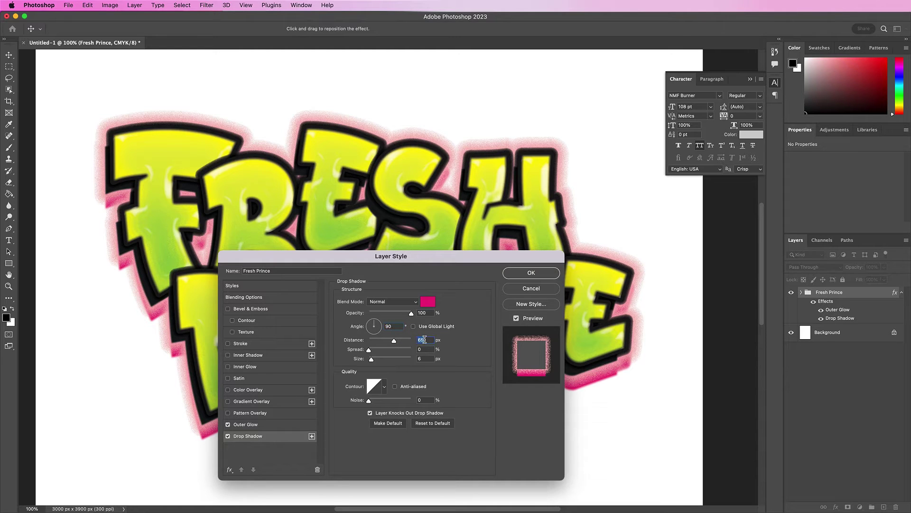
text(15)
text(6)
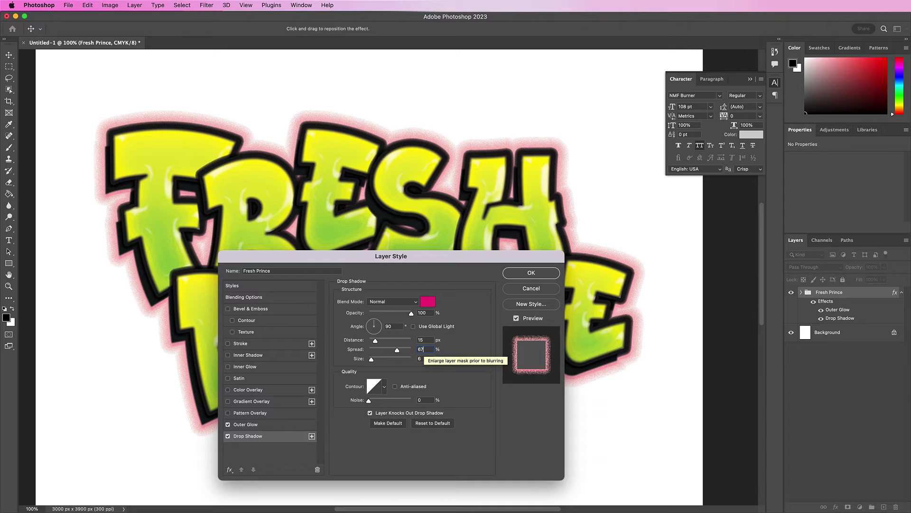
text(7)
double_click(427, 359)
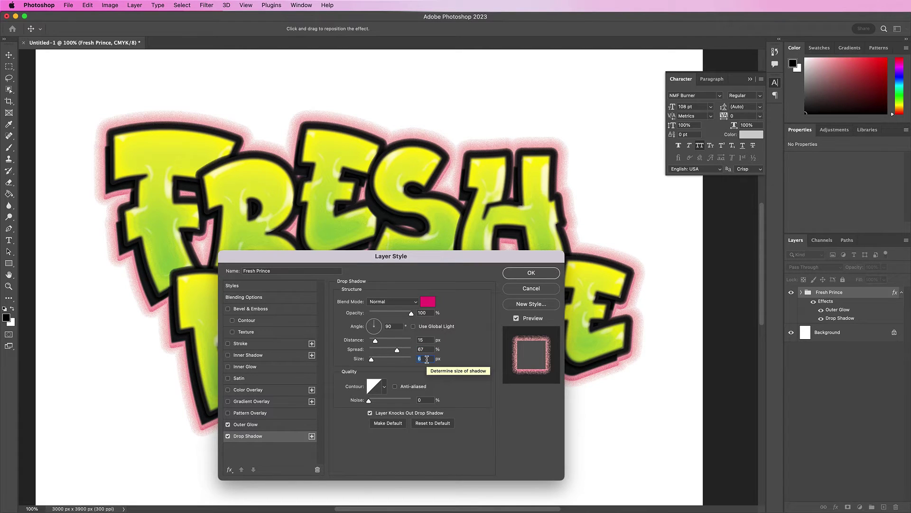
text(250)
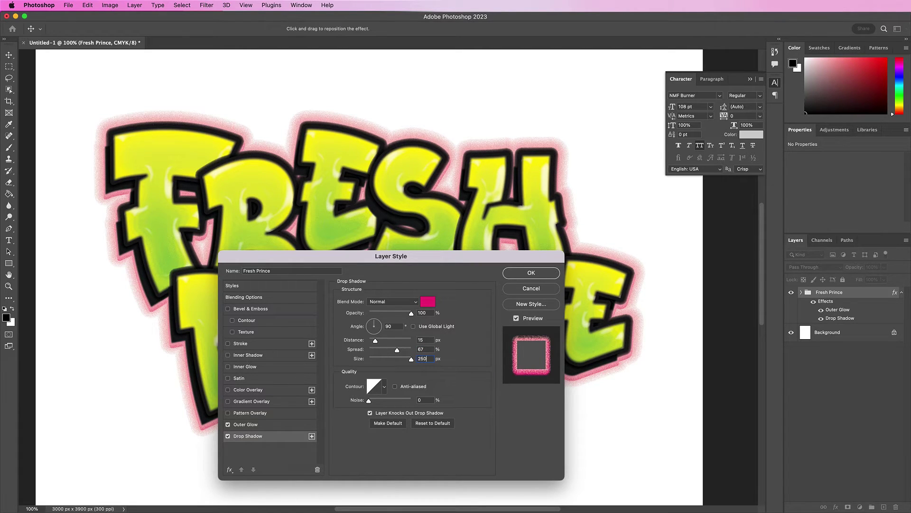
Give the Drop Shadow the stepped contour and 25% noise.
click(384, 386)
click(387, 421)
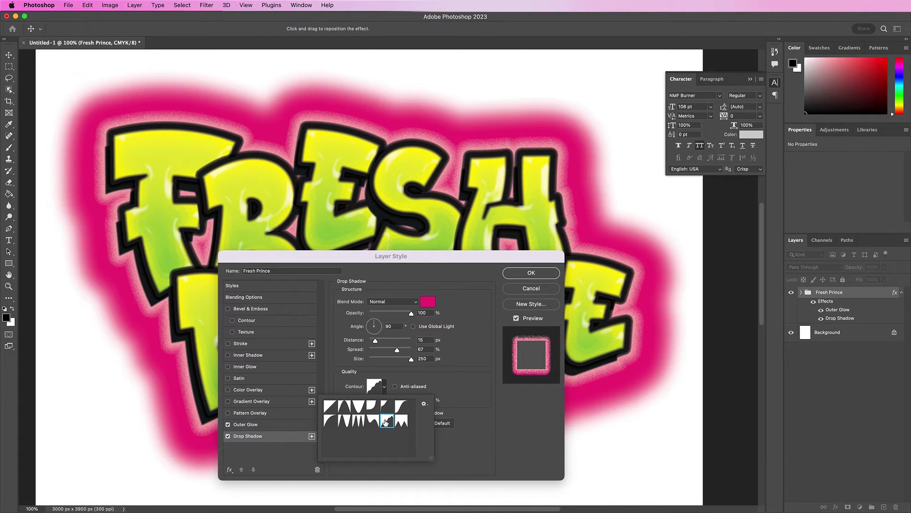
click(451, 396)
click(424, 400)
text(25)
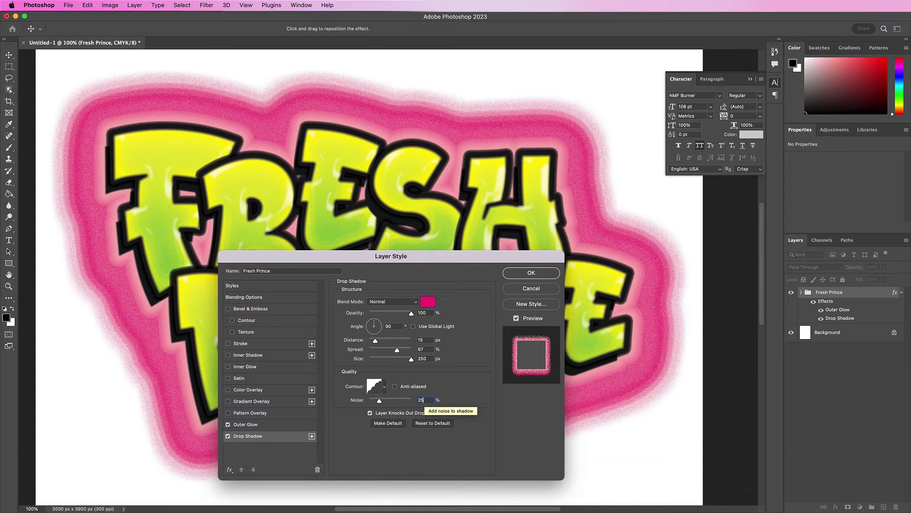
Add a second Drop Shadow to the Fresh Prince group and color it pink #ed187c.
click(312, 436)
click(282, 449)
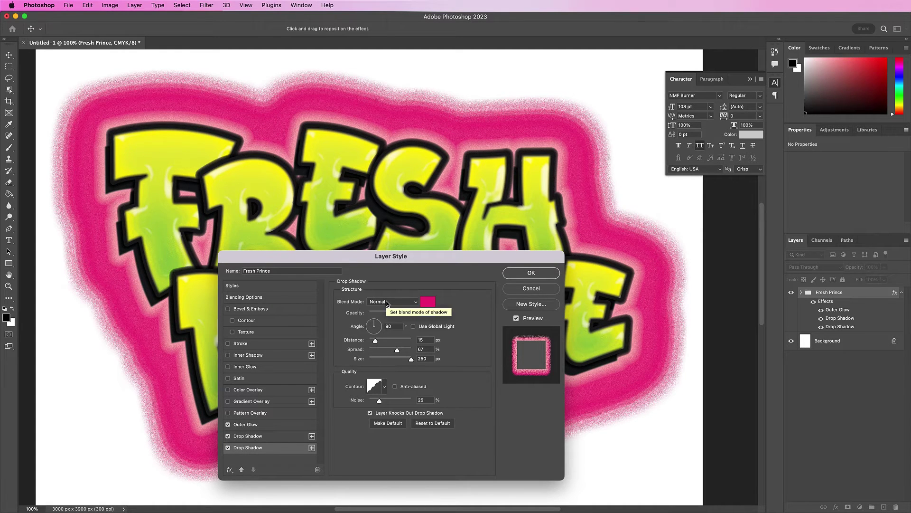
click(427, 302)
click(418, 329)
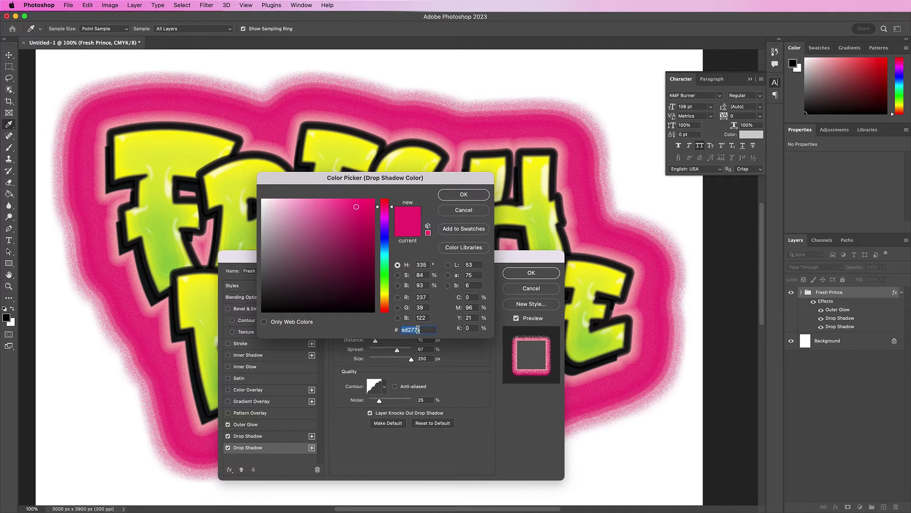
text(ed18)
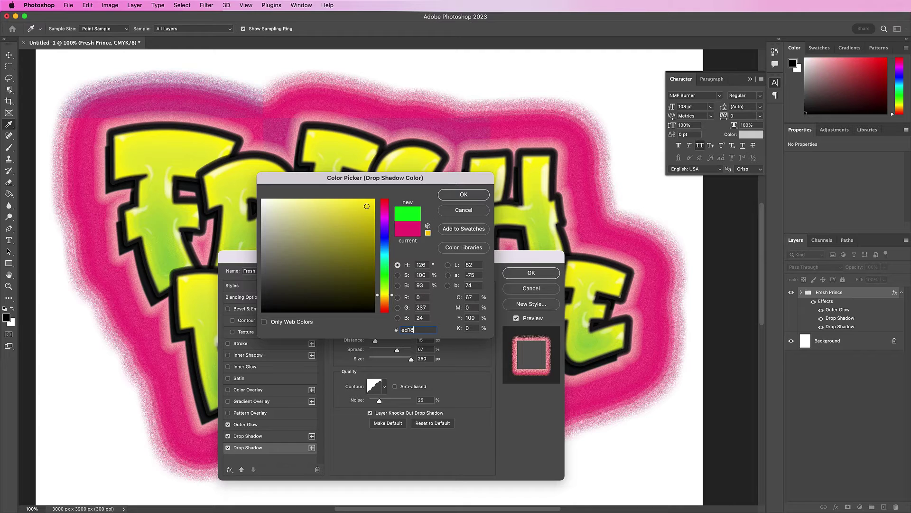
text(7c)
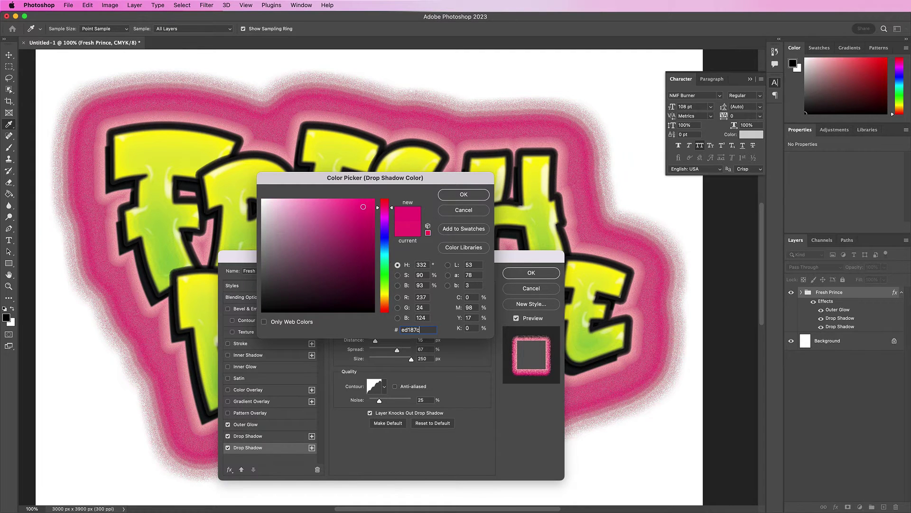
click(464, 194)
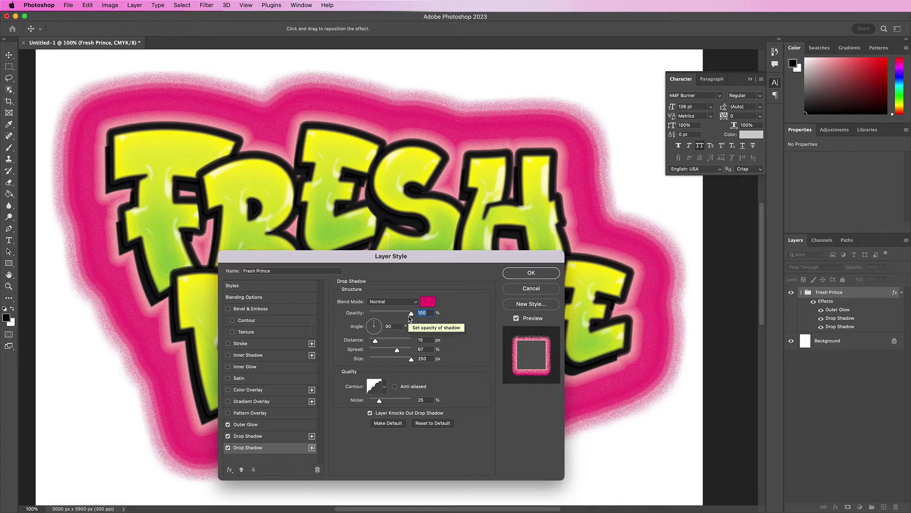
Set the second Drop Shadow's distance to 25 px, spread to 57% and size to 213 px.
double_click(430, 340)
text(25)
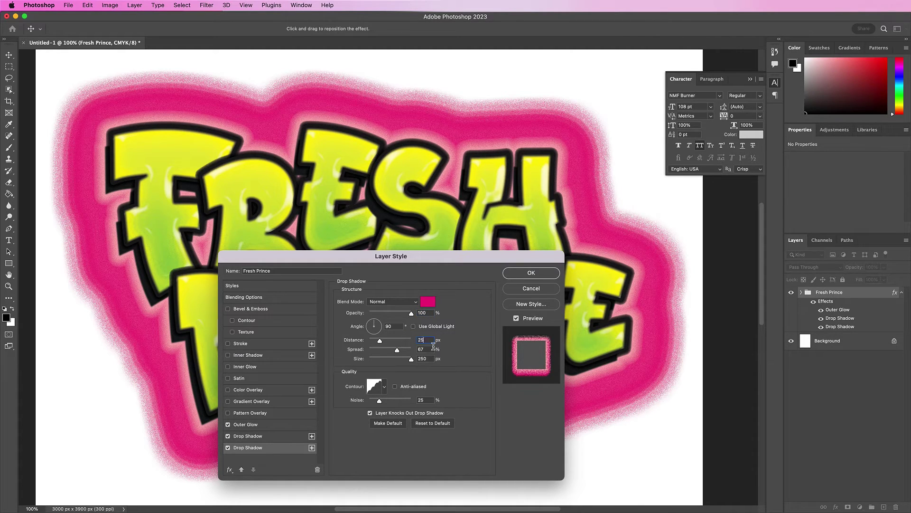
double_click(432, 349)
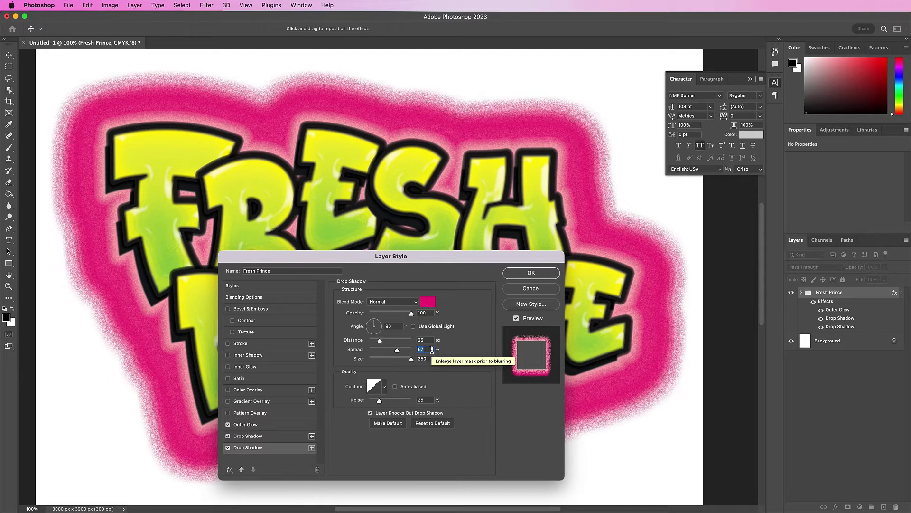
text(57)
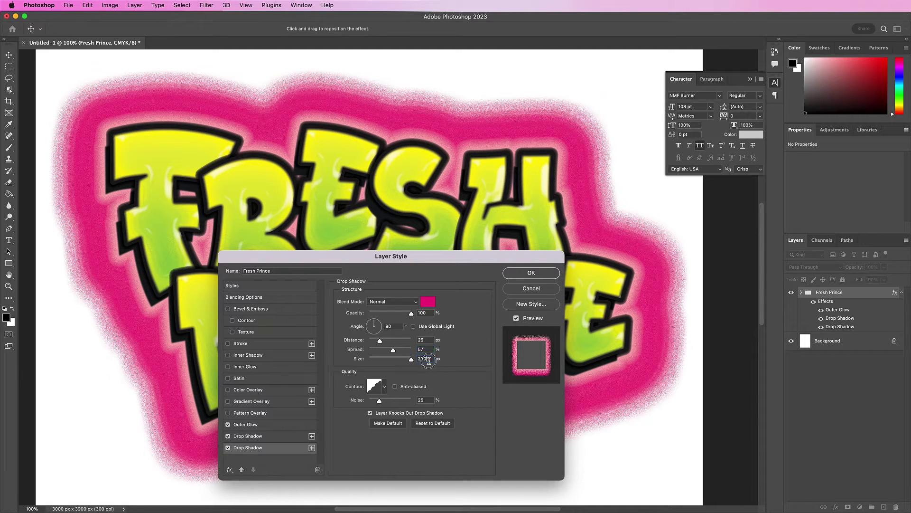
double_click(430, 359)
text(213)
Give the second Drop Shadow the deep cove contour and 0% noise, and apply the layer style.
click(384, 387)
click(373, 407)
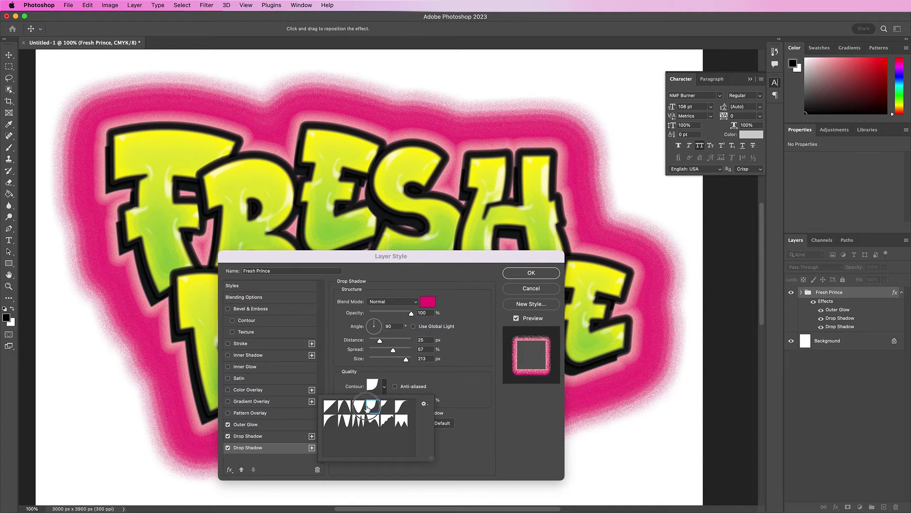
click(485, 399)
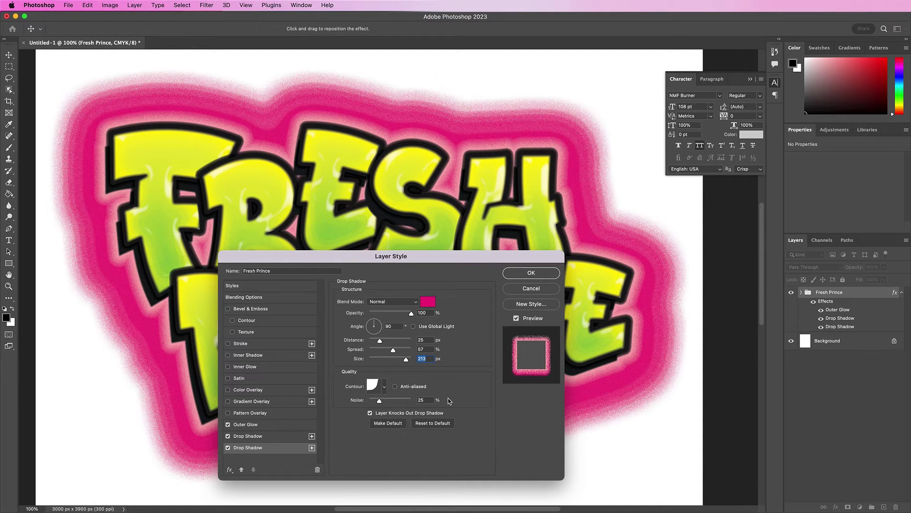
double_click(427, 400)
text(0)
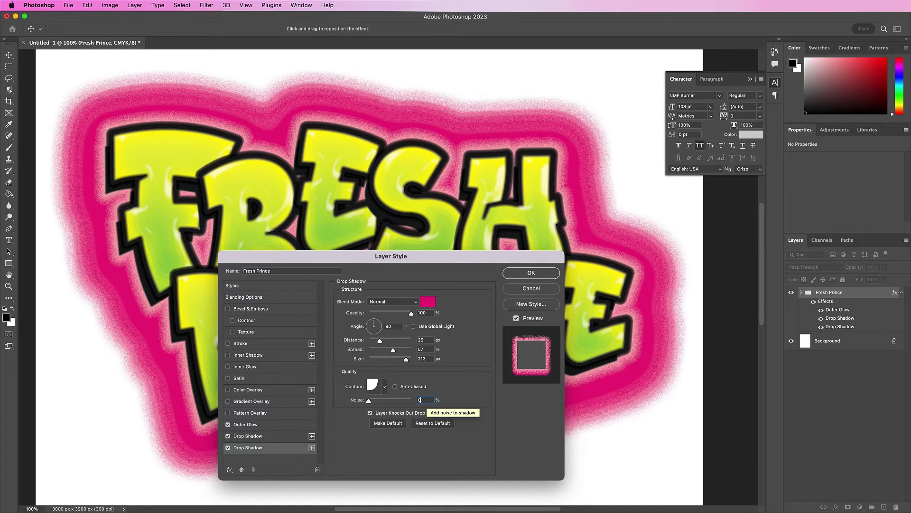
click(538, 272)
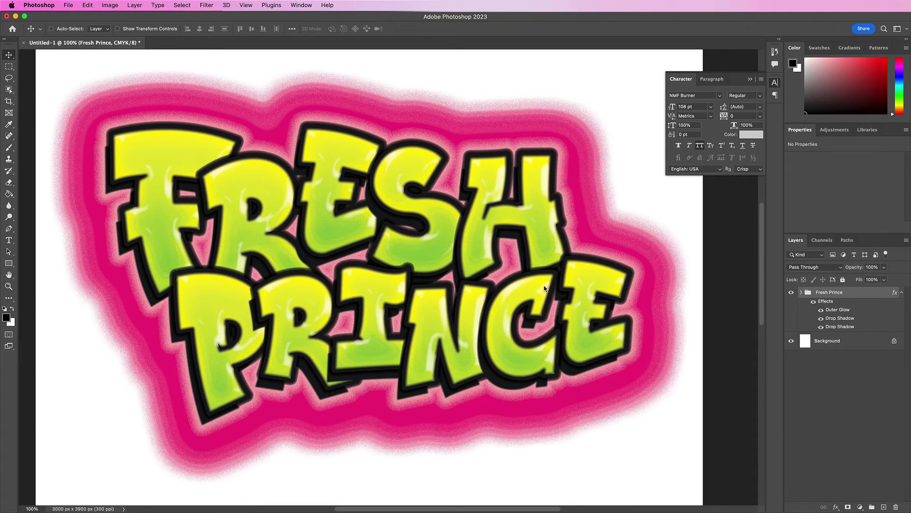
Add the text "the" on a new type layer and place it just above the word FRESH.
click(750, 79)
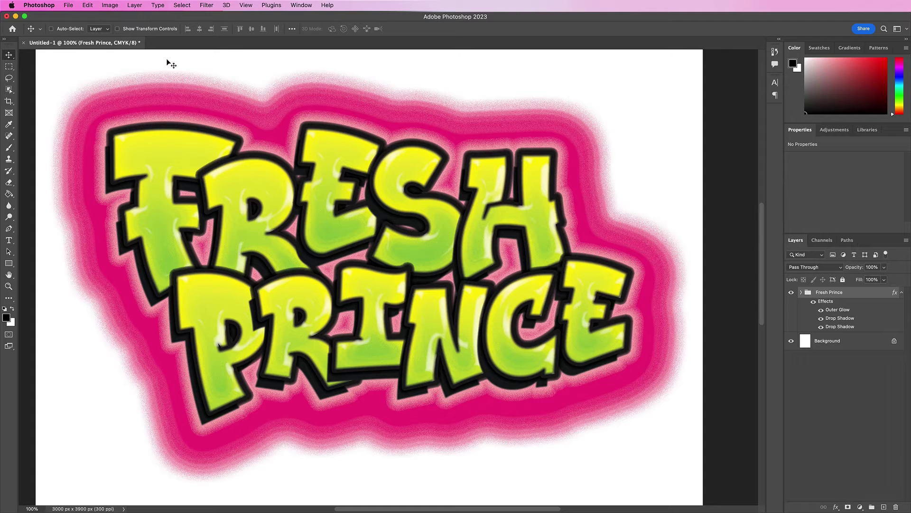
click(8, 239)
scroll(187, 183, up, 5)
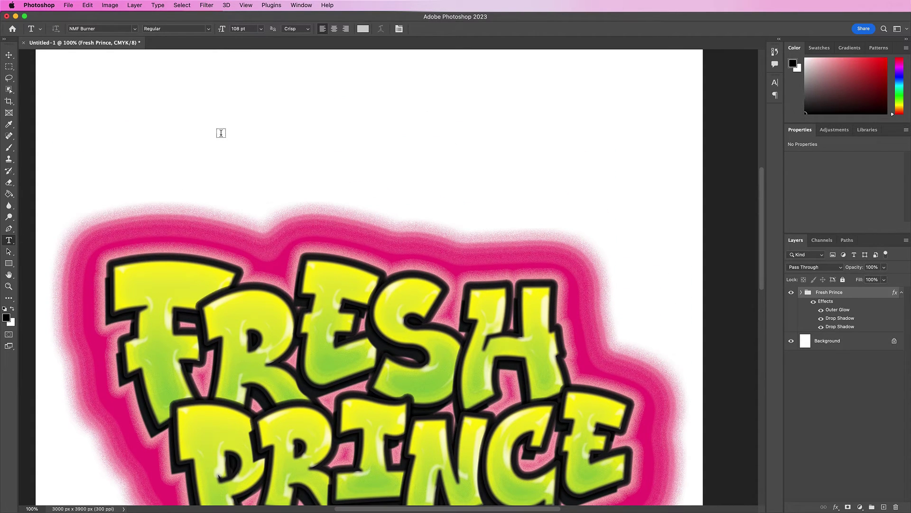
click(220, 133)
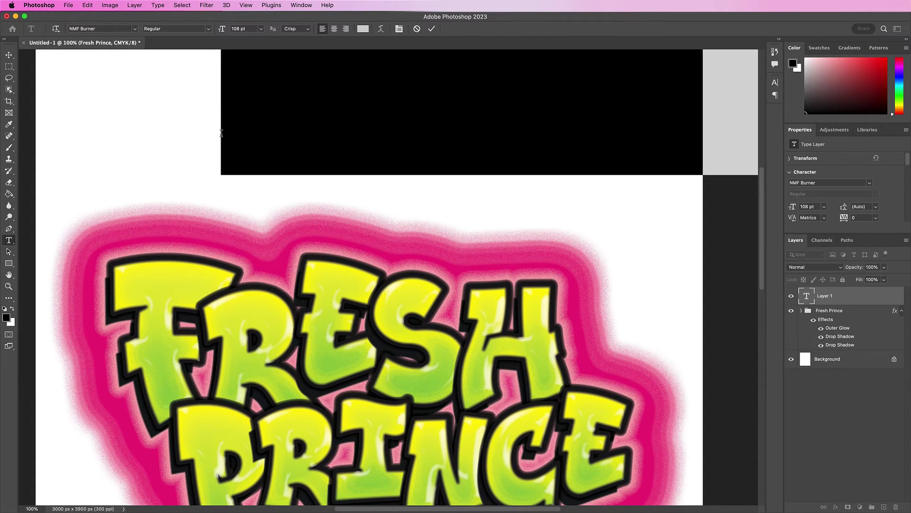
text(THE)
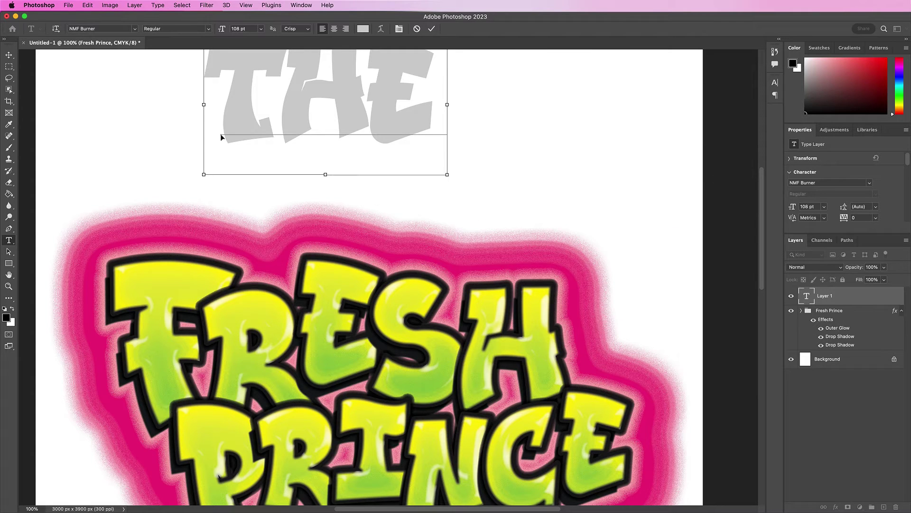
key(super+a)
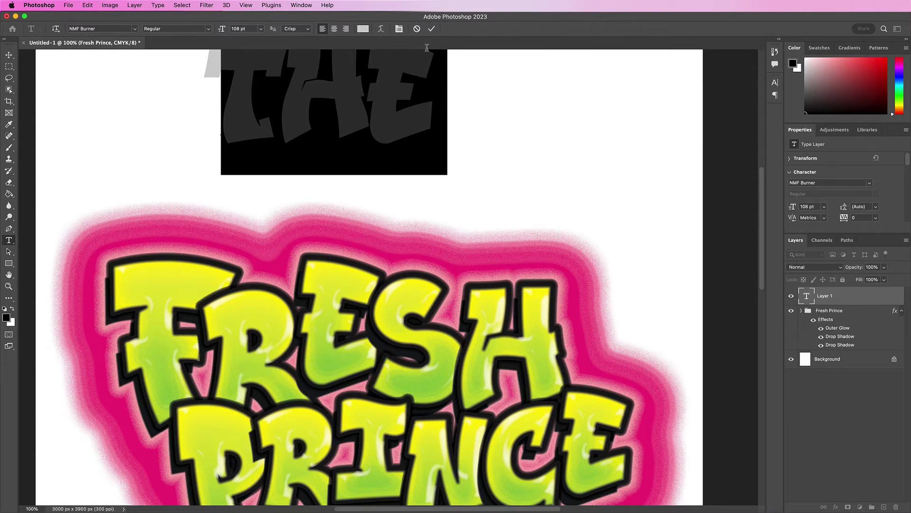
click(432, 28)
key(v)
drag(356, 91, 360, 187)
Change the font of the new text above FRESH to Juanalzada Regular.
click(775, 81)
click(683, 96)
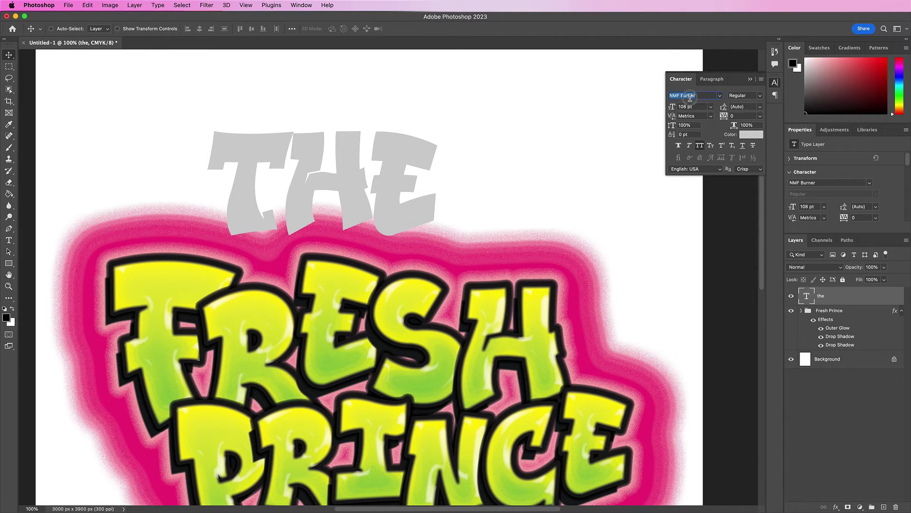
key(BackSpace)
text(juan)
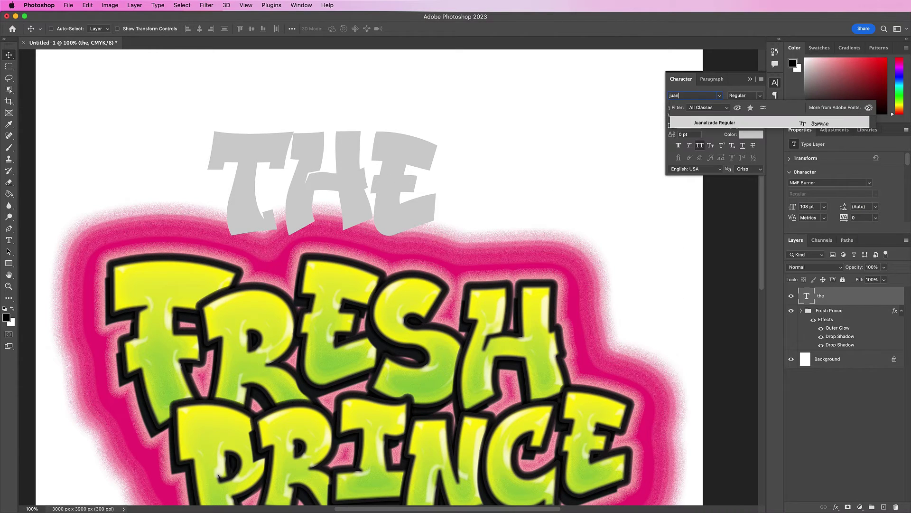
click(697, 123)
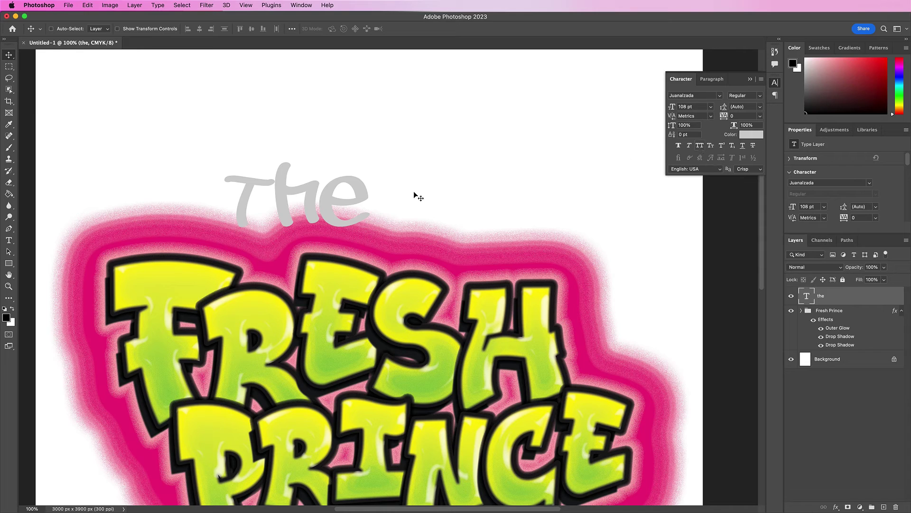
Capitalize the first letter of the text above FRESH so it reads "The".
double_click(280, 197)
drag(275, 198, 236, 197)
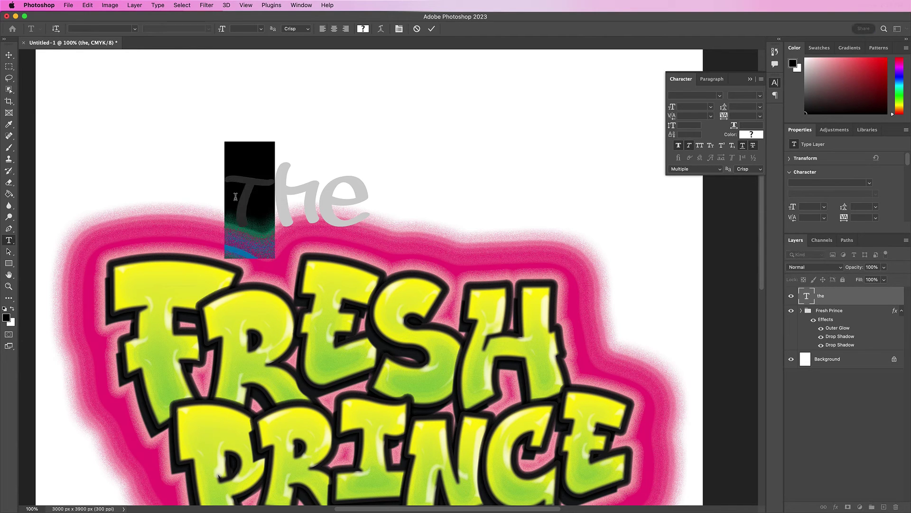
text(T)
click(431, 29)
key(v)
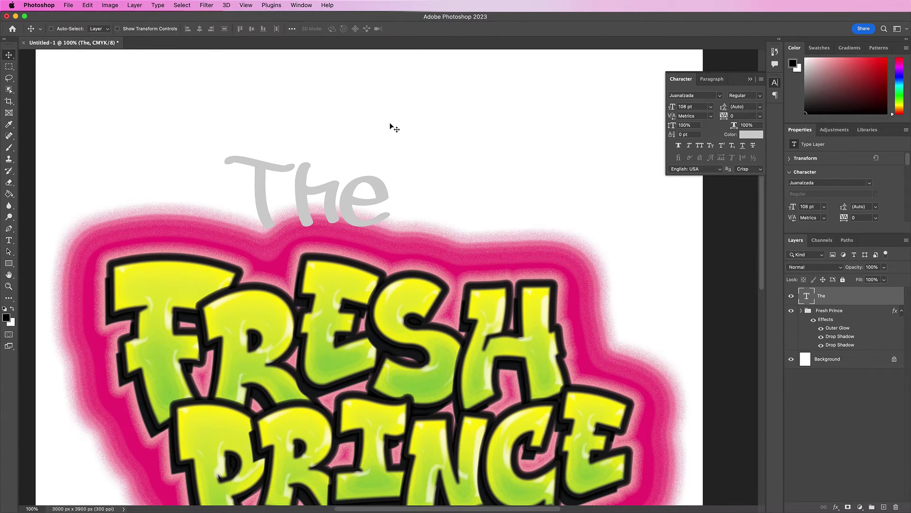
Set the font size of the text "The" to 74 pt and move it slightly right and up above FRESH.
double_click(684, 106)
text(74)
key(Return)
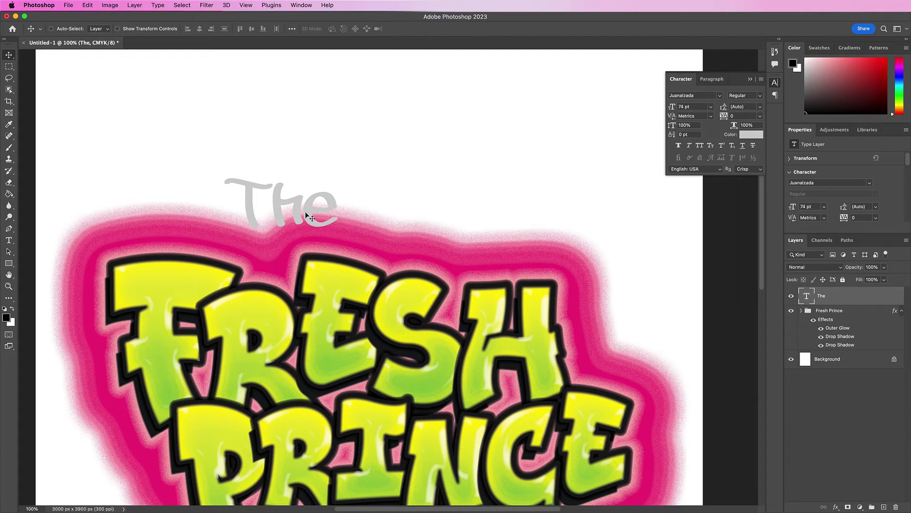
drag(296, 215, 326, 212)
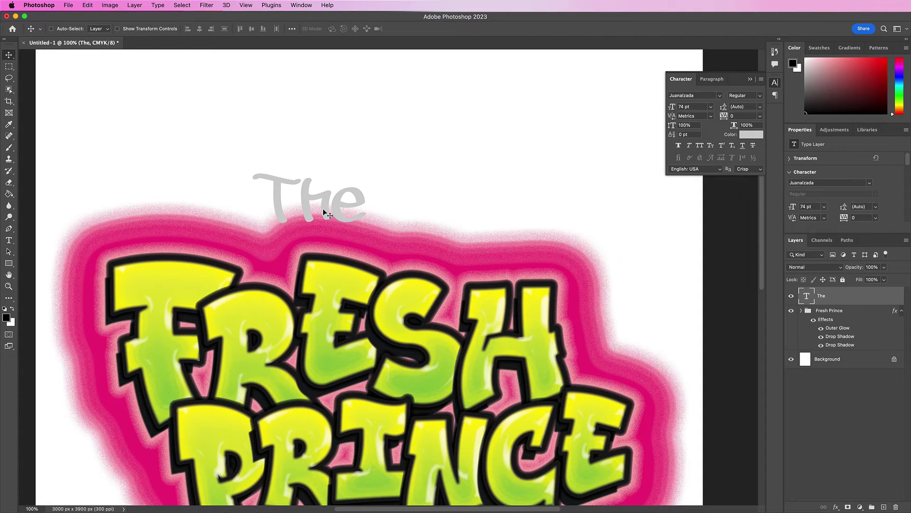
Change the color of the text "The" to light blue 43b9ea.
click(750, 134)
drag(351, 178, 460, 236)
click(523, 388)
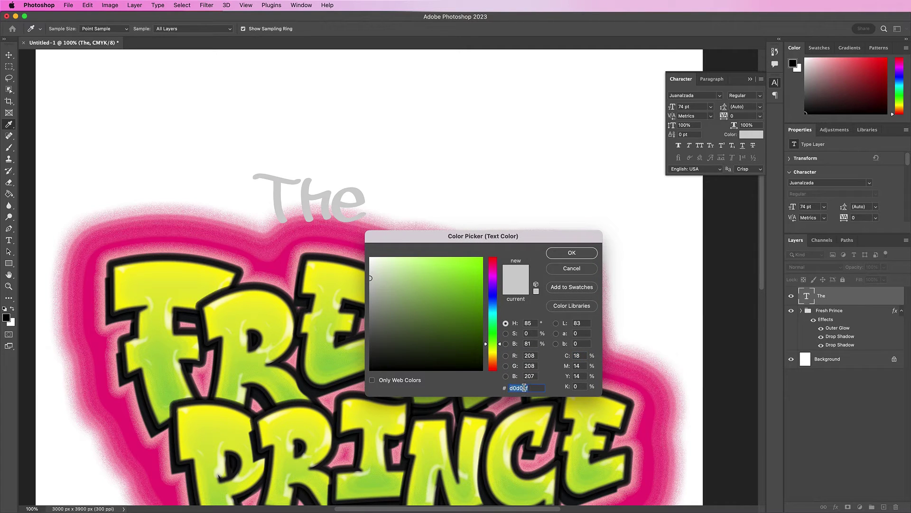
text(43b)
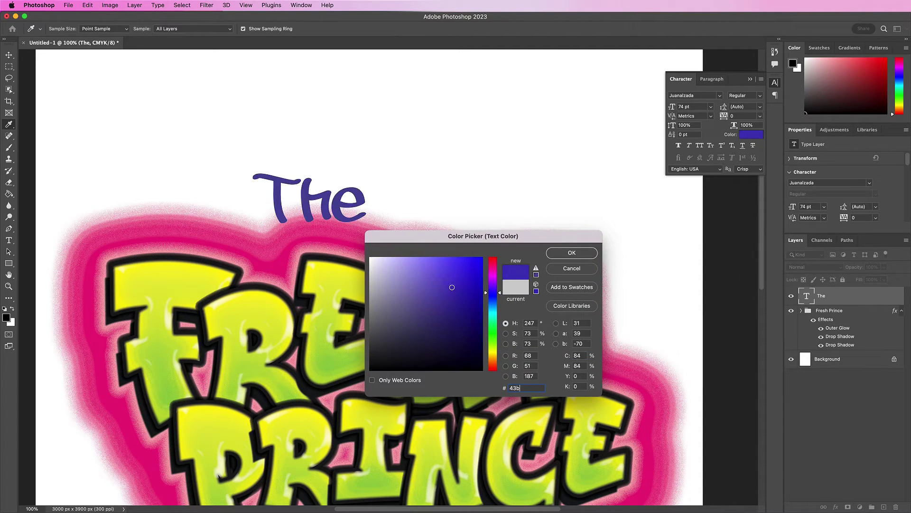
text(9ea)
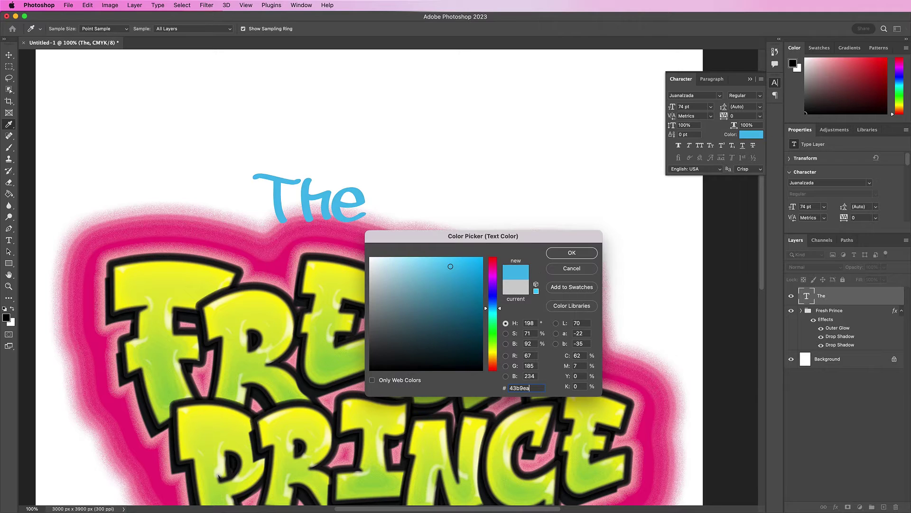
key(Return)
Warp the text "The" with a horizontal Arc style and an 18% bend.
click(8, 240)
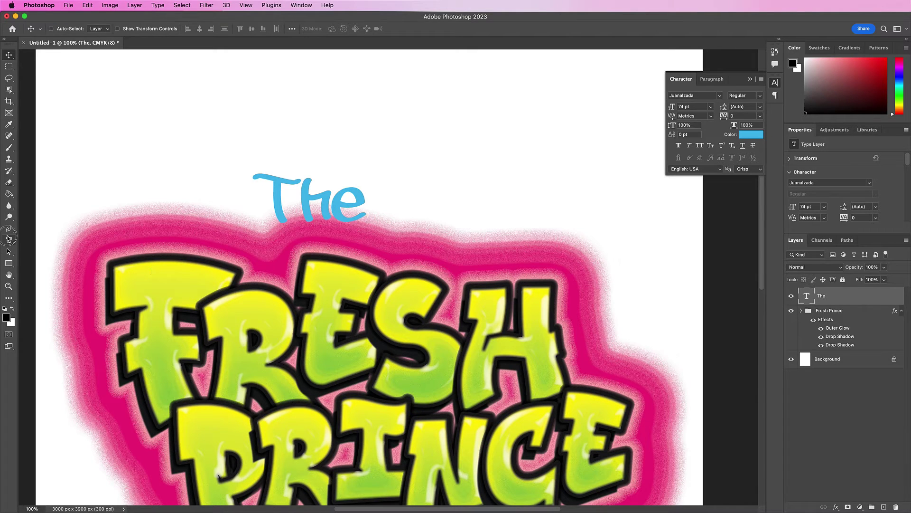
click(380, 28)
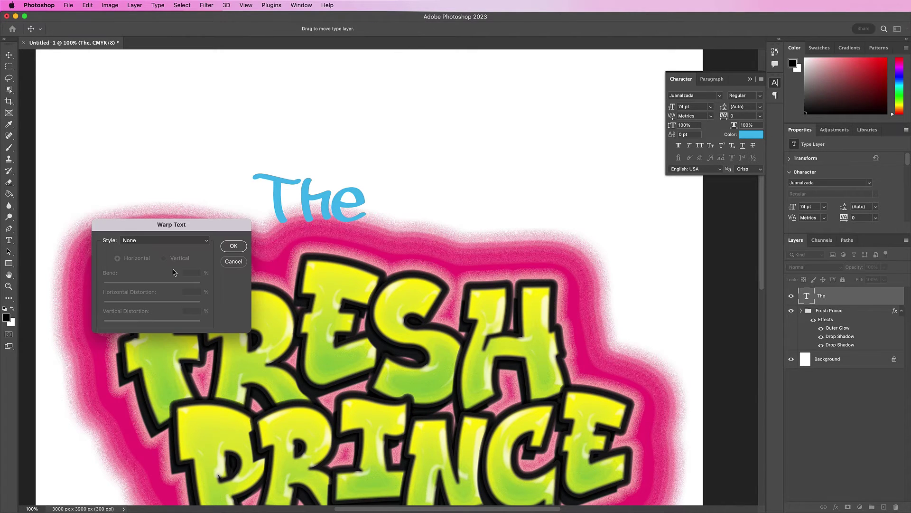
click(161, 242)
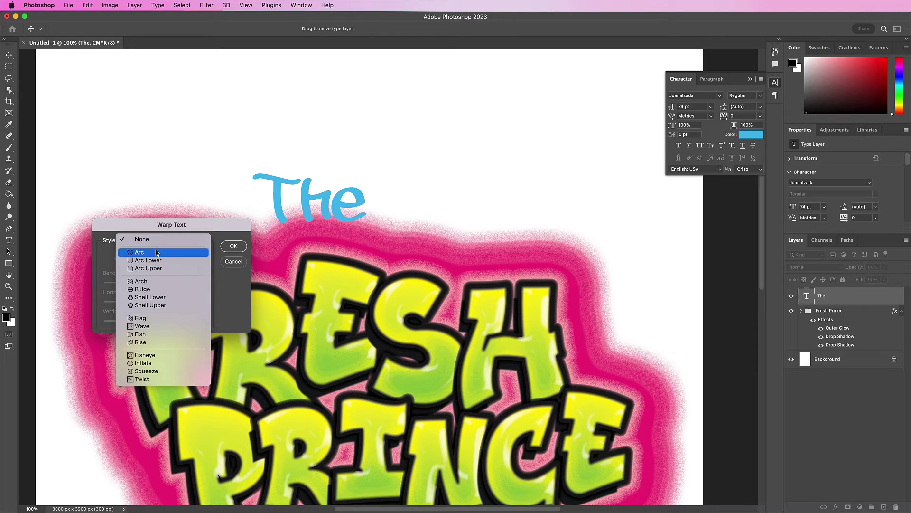
click(157, 252)
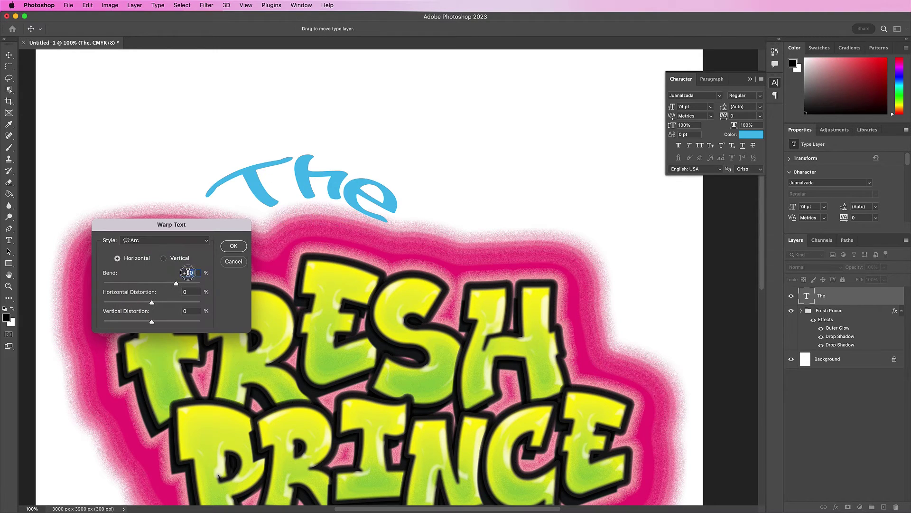
text(15)
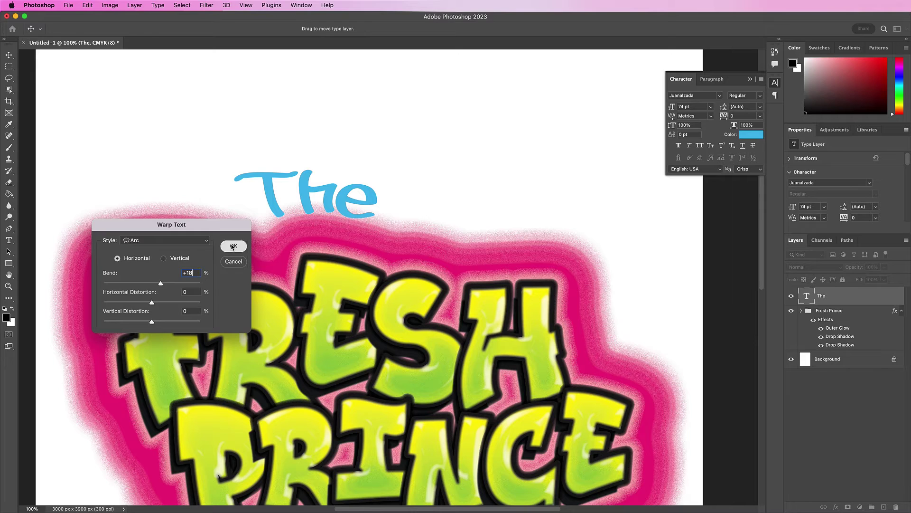
click(234, 245)
Add an Outer Glow to the "The" text layer with Normal blend mode and the glow color 44b9ea.
double_click(848, 296)
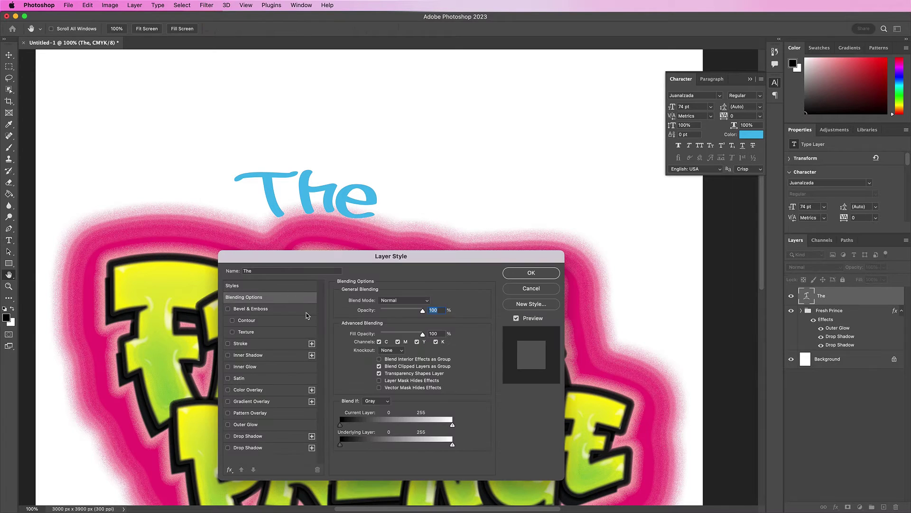
click(247, 425)
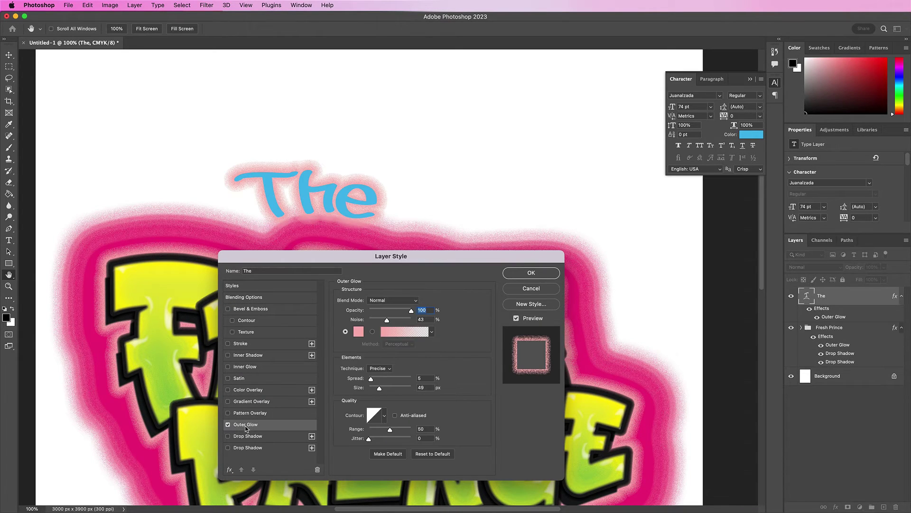
click(387, 302)
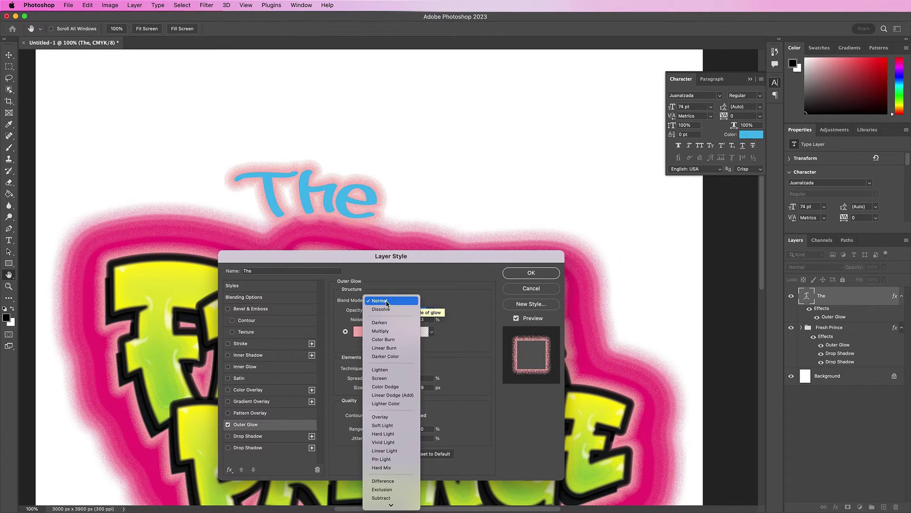
click(387, 301)
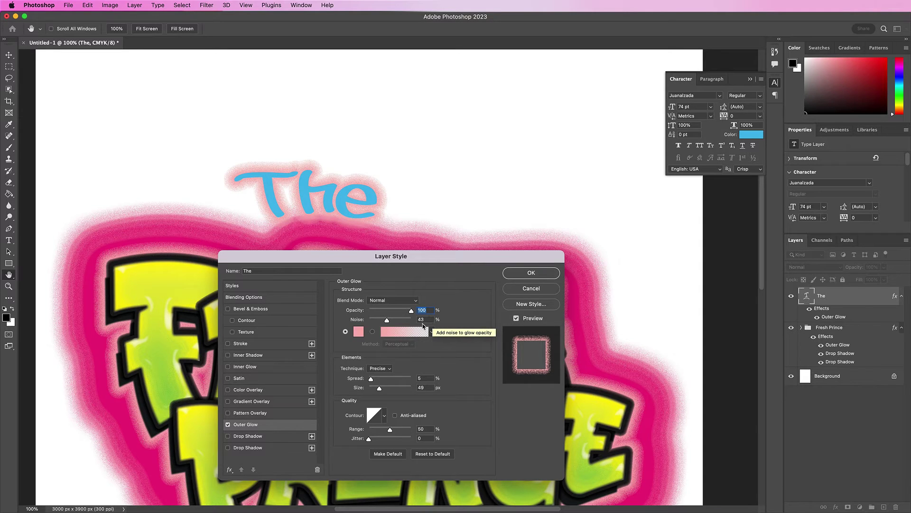
click(360, 334)
double_click(524, 389)
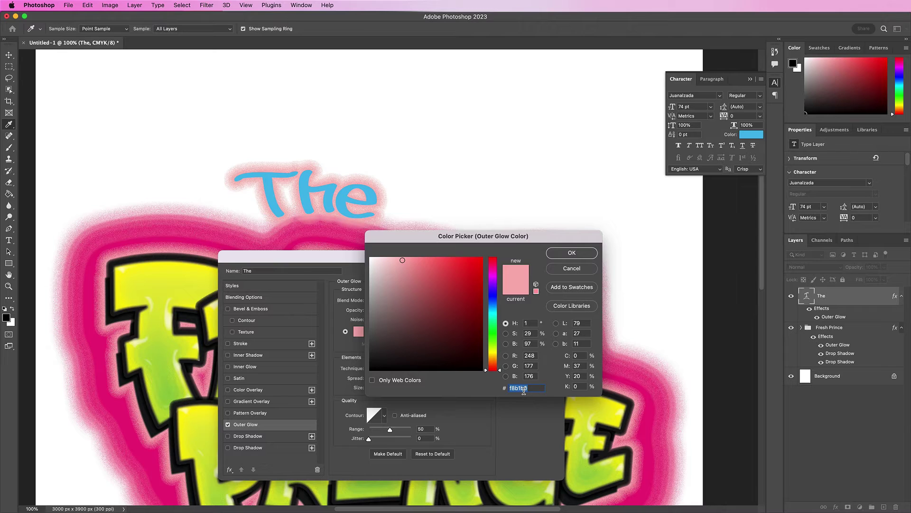
text(44b9)
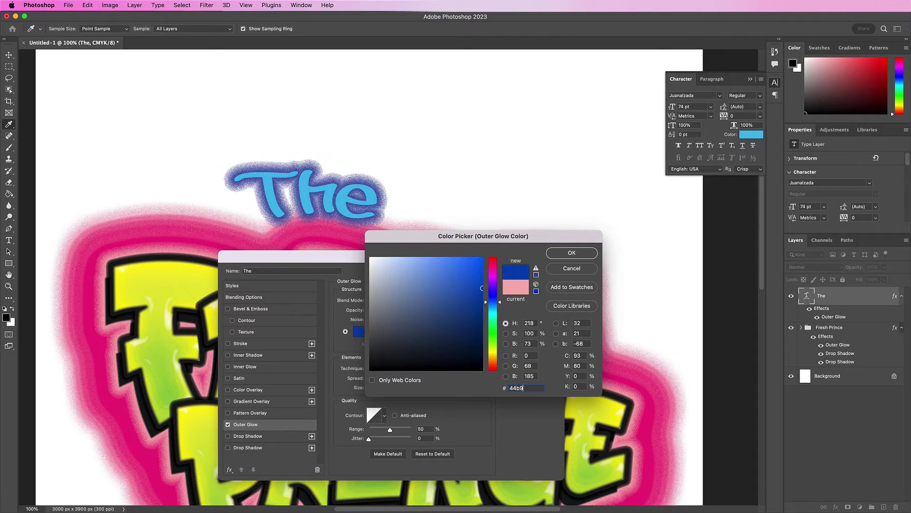
text(ea)
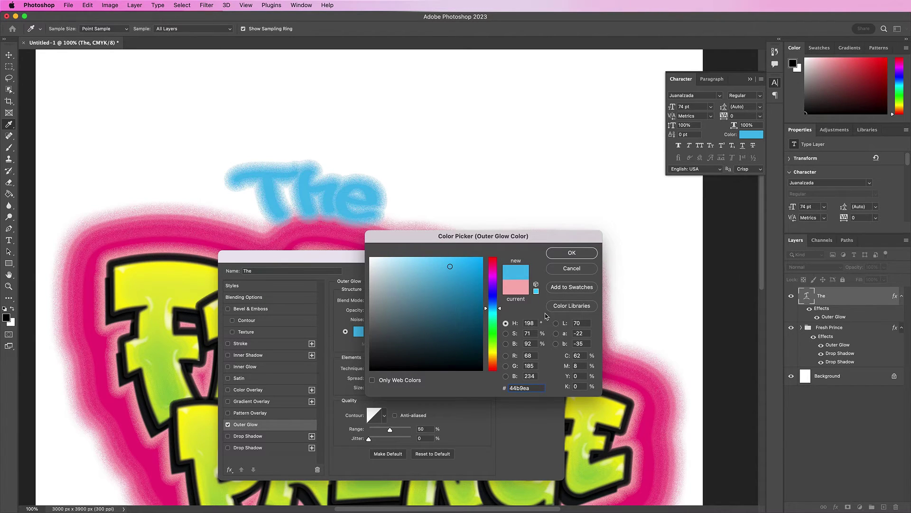
click(557, 257)
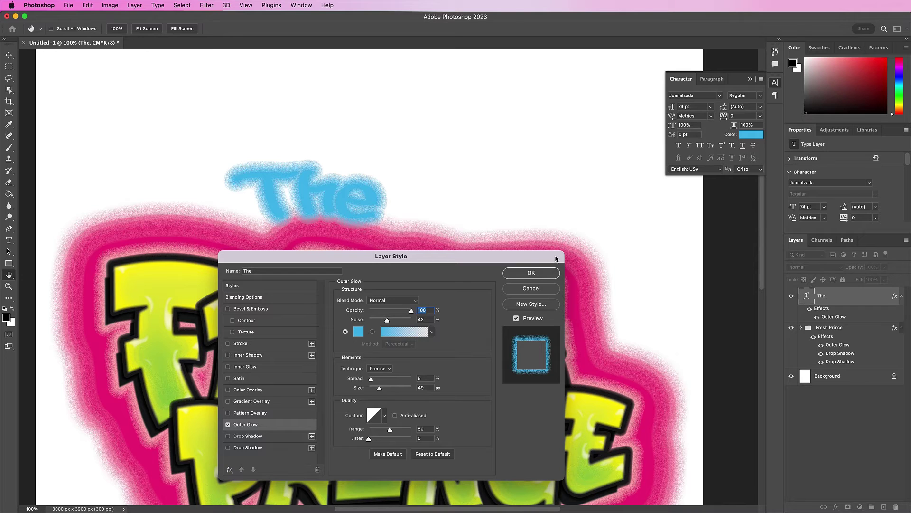
Set the Outer Glow size to 10 px and apply the layer style to the "The" text.
double_click(421, 387)
text(10)
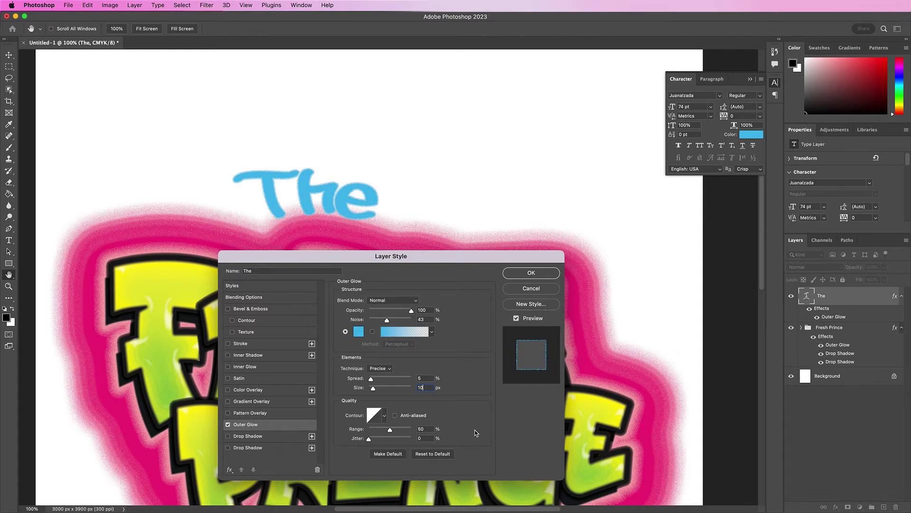
click(533, 275)
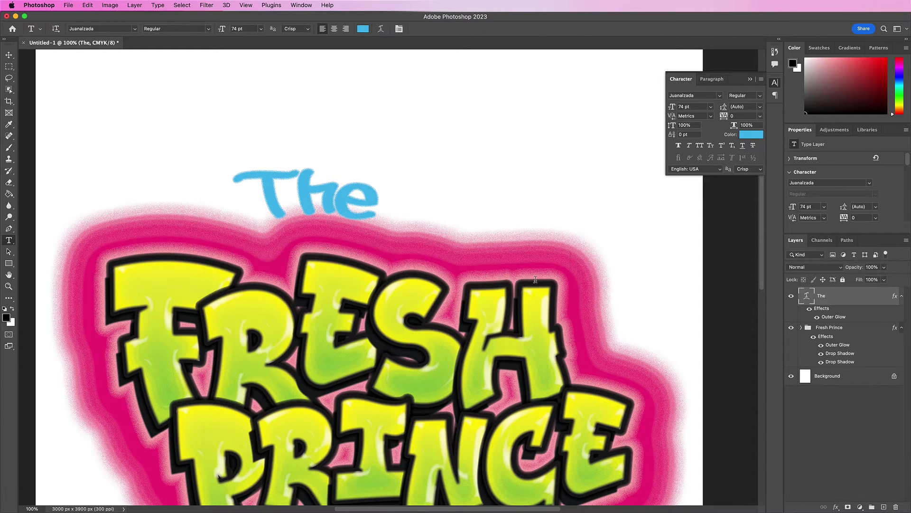
Put the "The" text layer into a new group and name the group "The".
key(super+g)
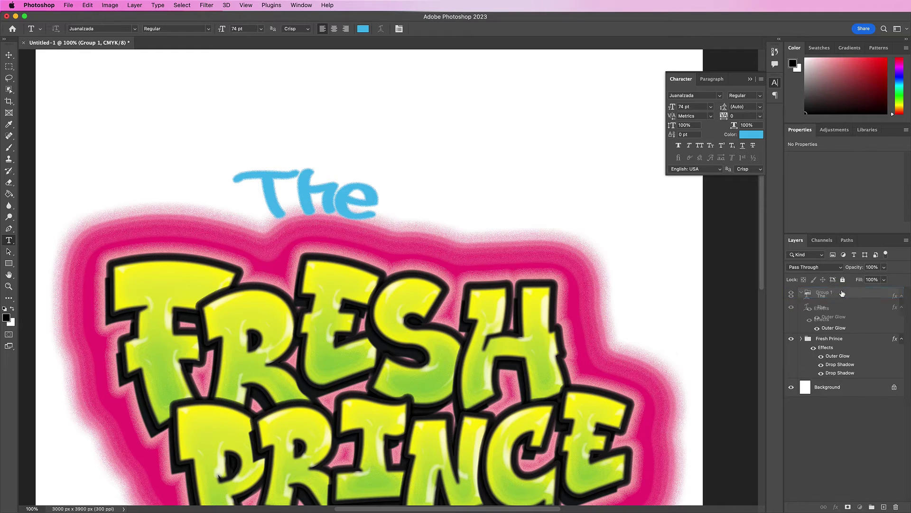
double_click(824, 293)
text(The)
key(Return)
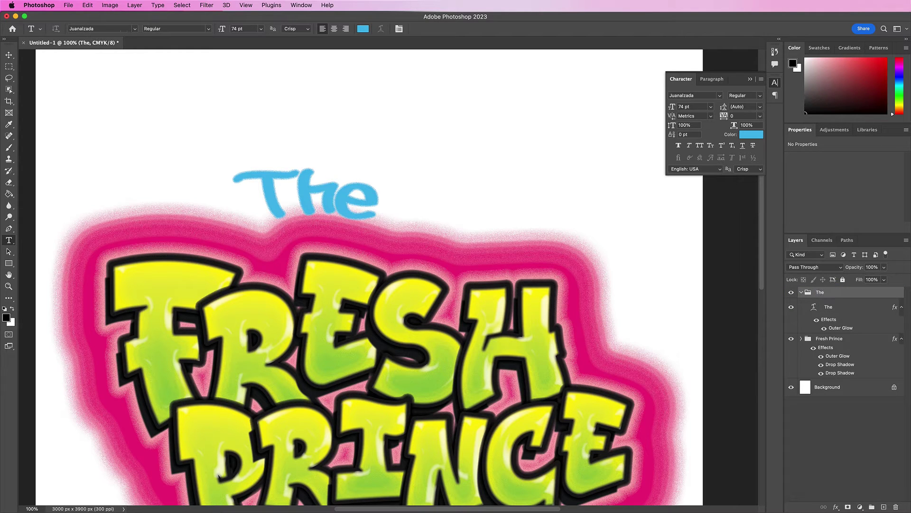
Add Bevel & Emboss to the "The" group with 553% depth, 32 px size and 71% highlight opacity.
double_click(833, 294)
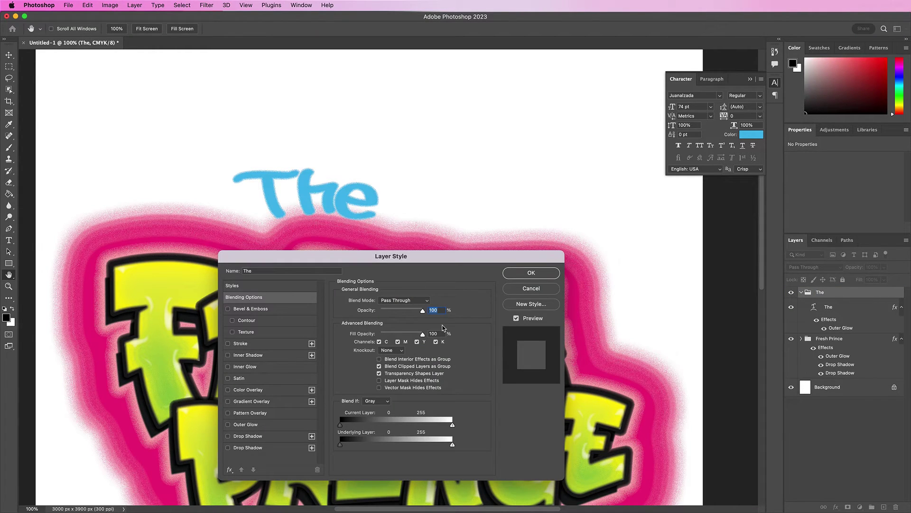
click(266, 309)
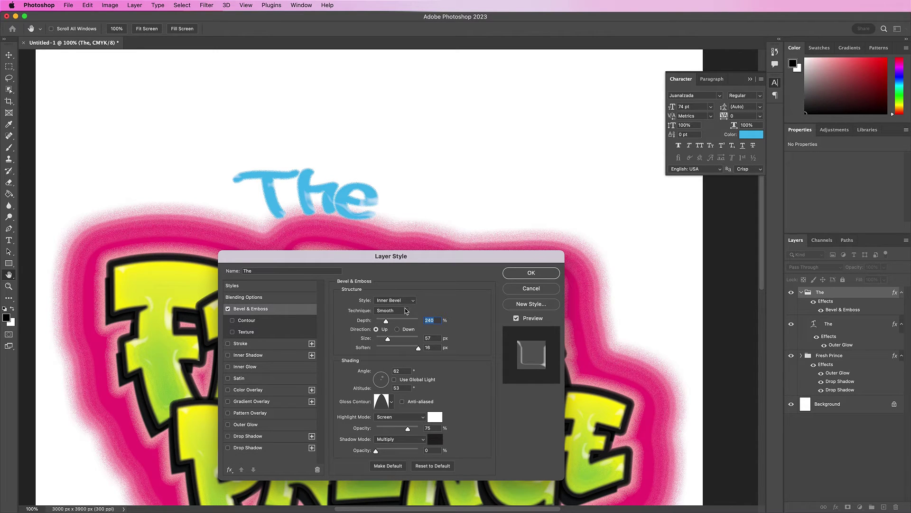
text(553)
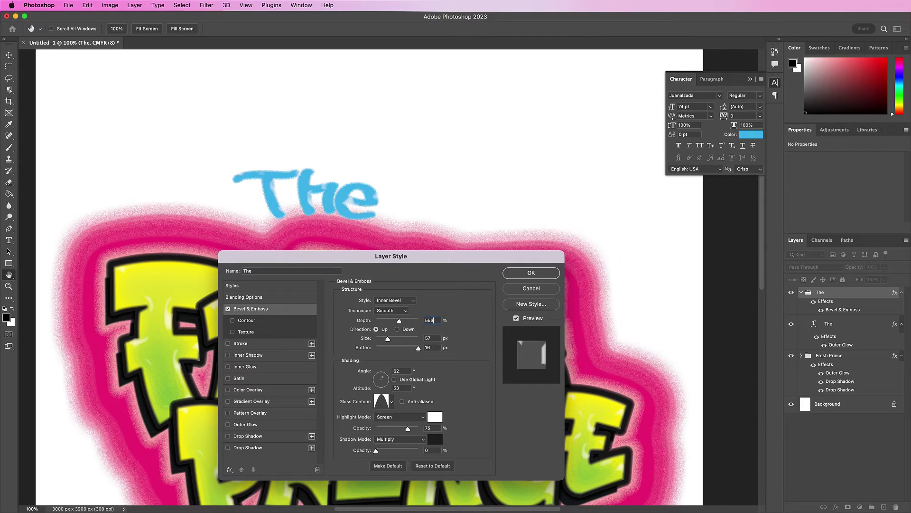
click(438, 338)
text(32)
click(437, 348)
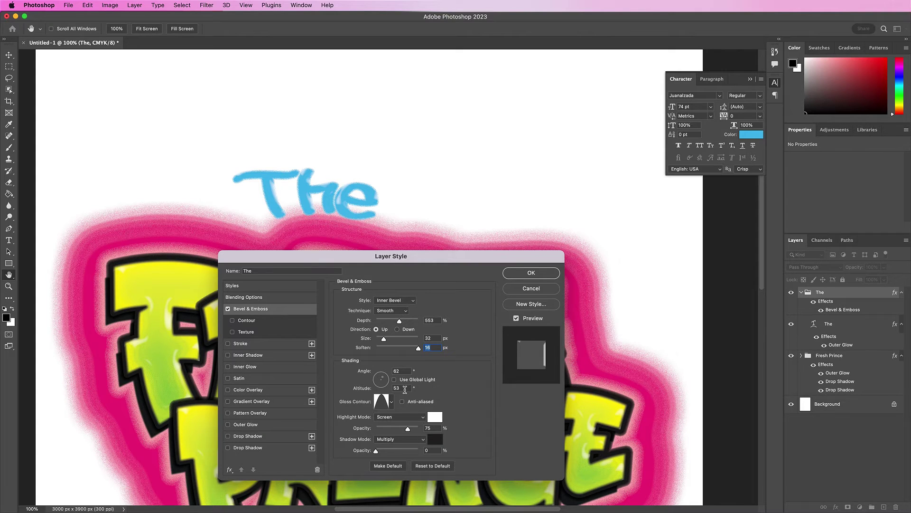
click(436, 428)
text(71)
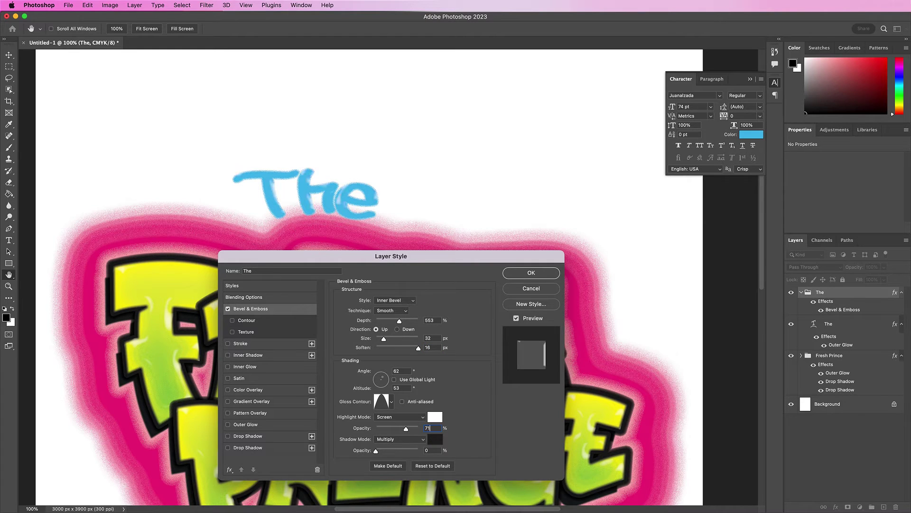
Set the Bevel & Emboss shadow color to 3c5eab and its shadow opacity to 22%.
click(435, 439)
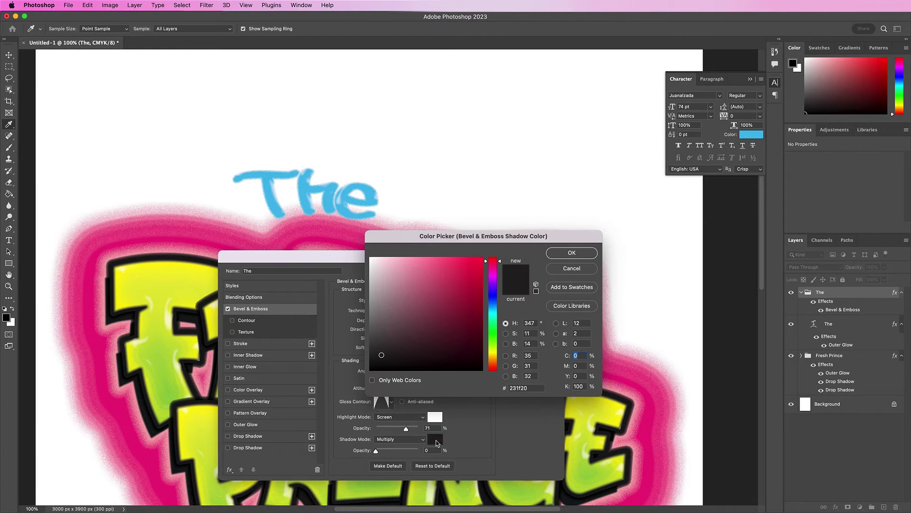
click(537, 389)
text(3)
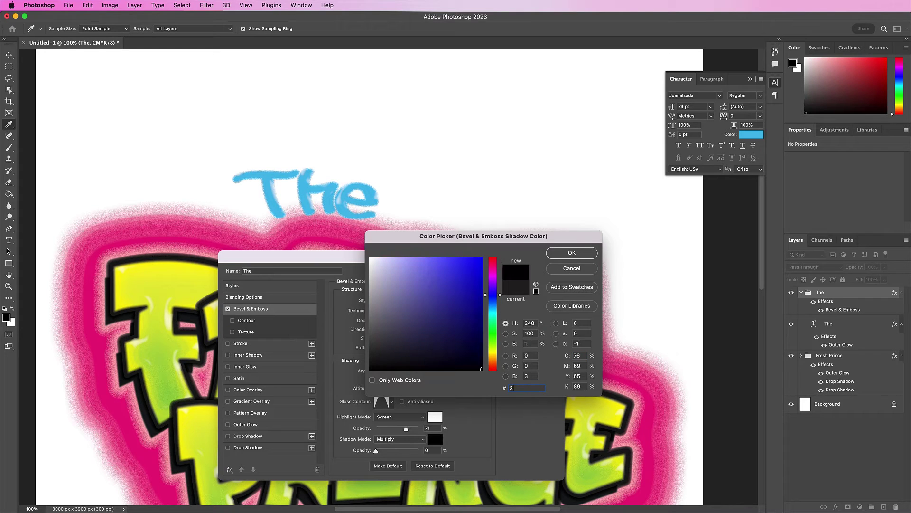
text(c5)
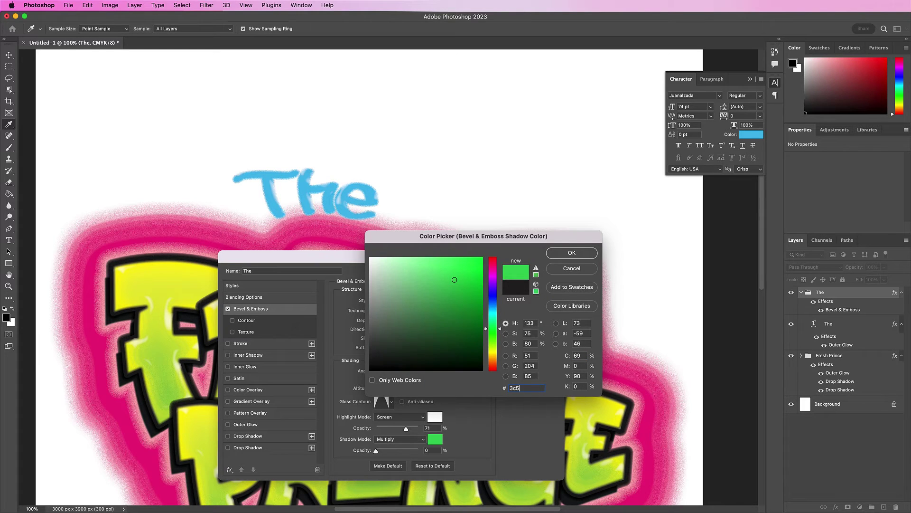
text(eab)
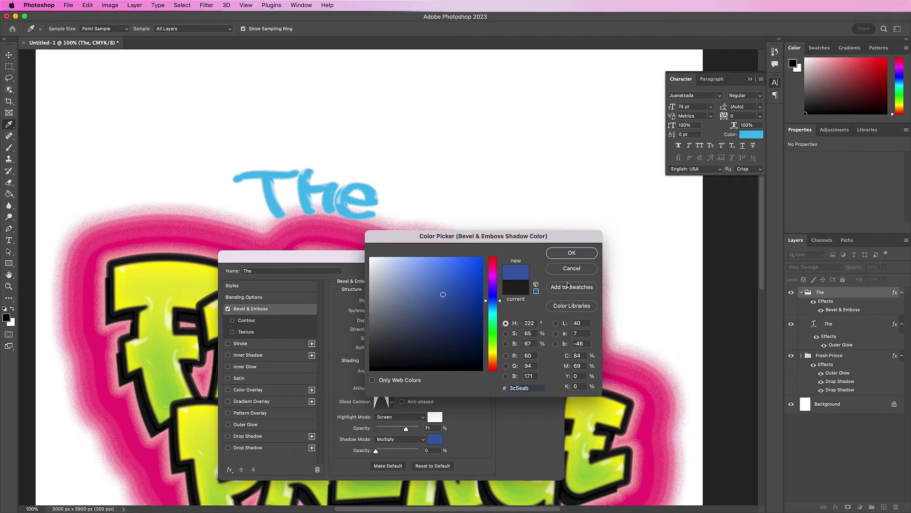
click(569, 254)
double_click(434, 450)
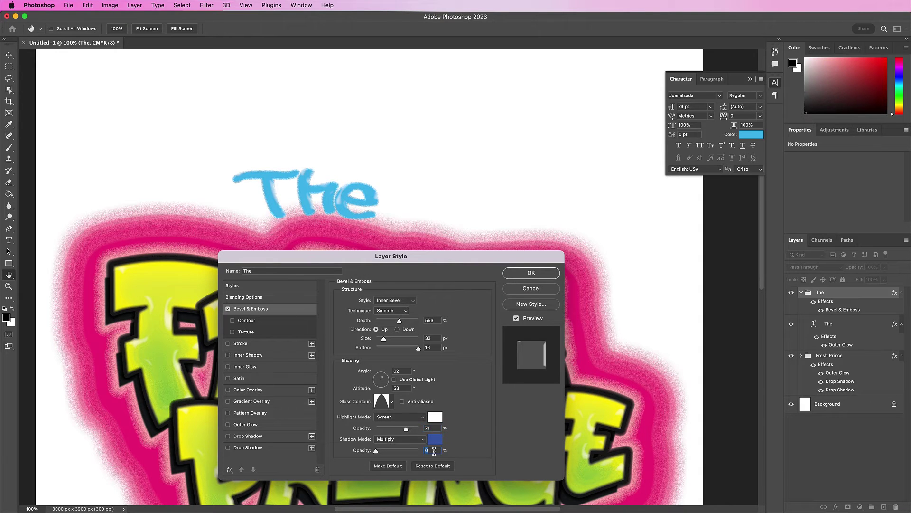
text(22)
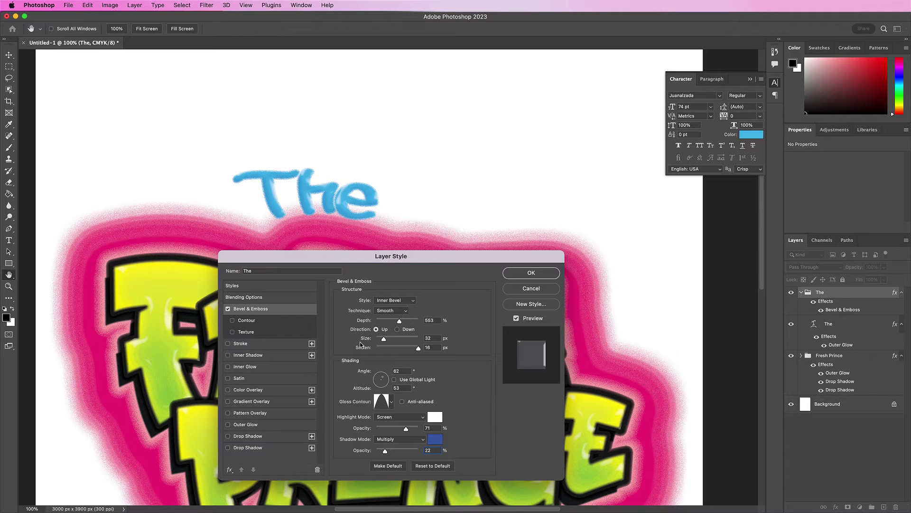
Enable the Contour option of the "The" group's bevel and set its range to 65%.
click(274, 320)
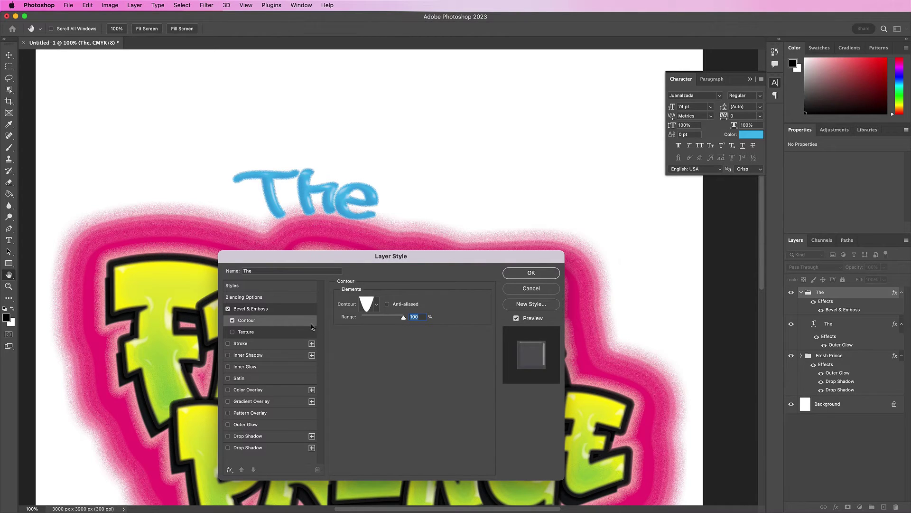
text(65)
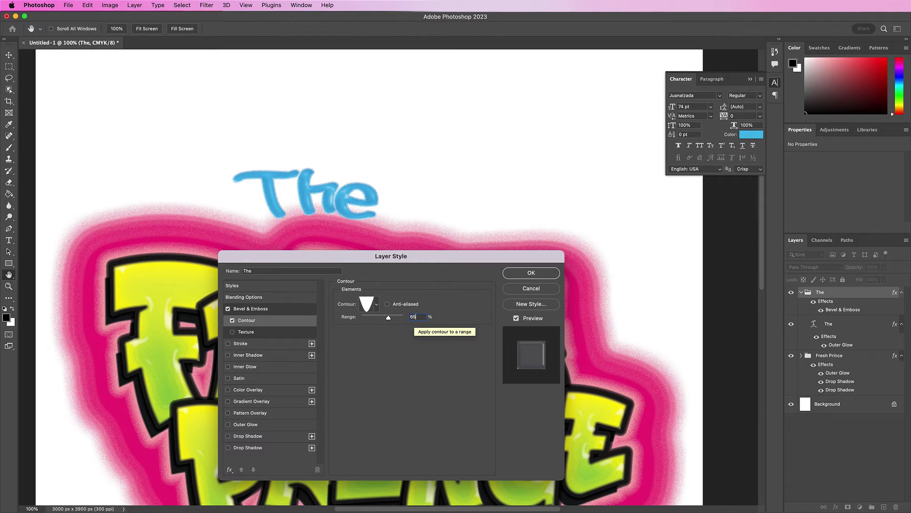
Add a Stroke to the "The" group with 1 px size and Inside position.
click(266, 345)
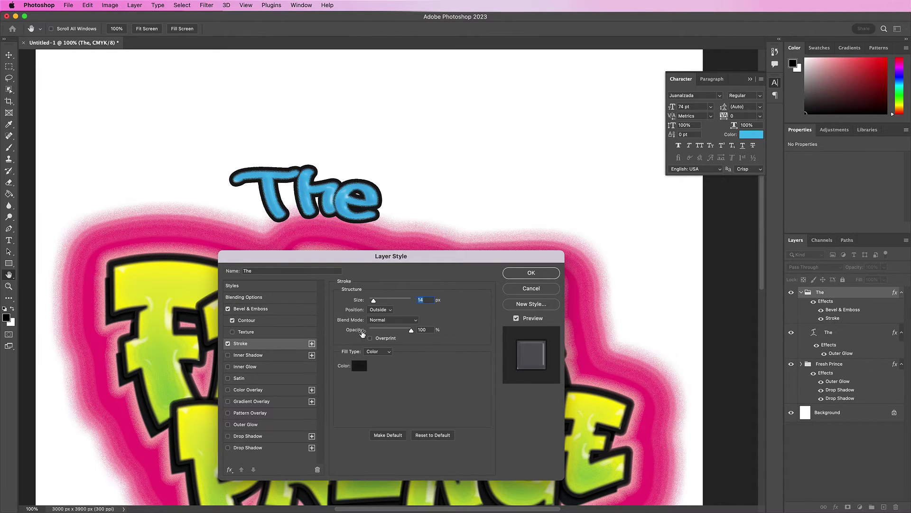
text(1)
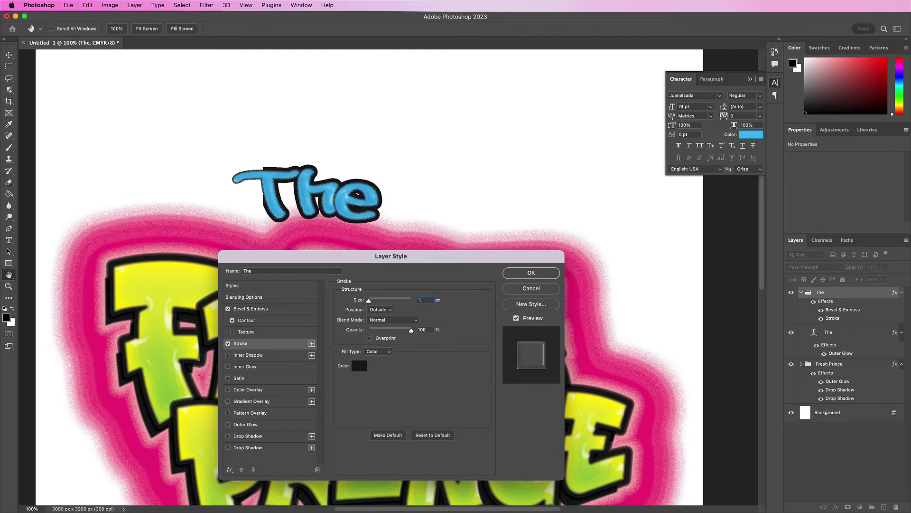
click(382, 311)
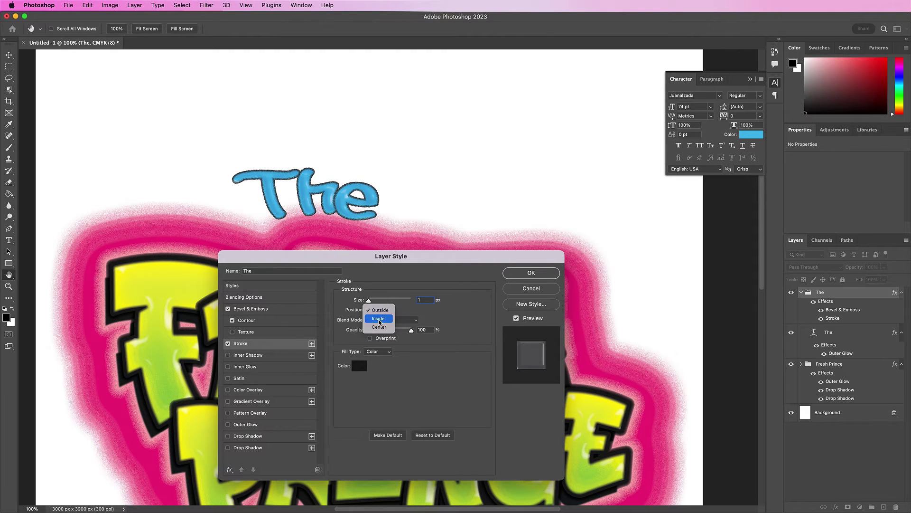
click(379, 318)
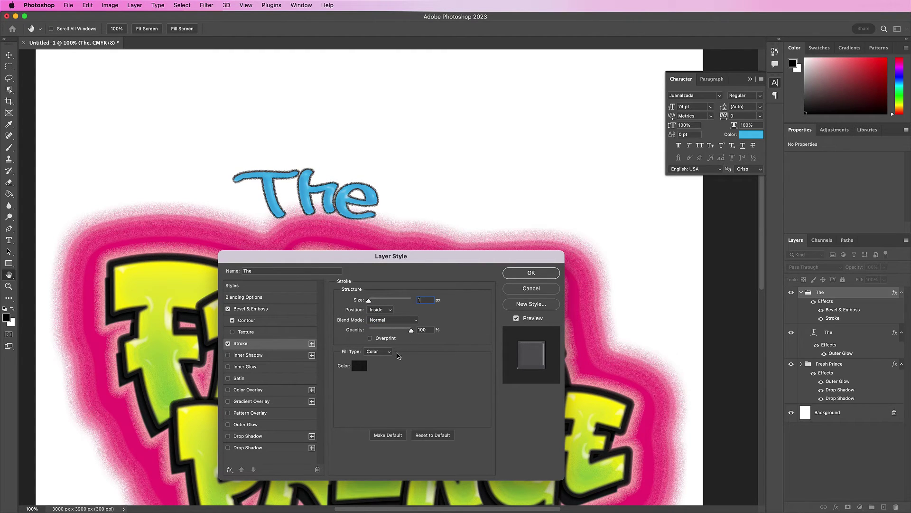
Set the color of the "The" group's stroke to 5ec1ee.
click(359, 367)
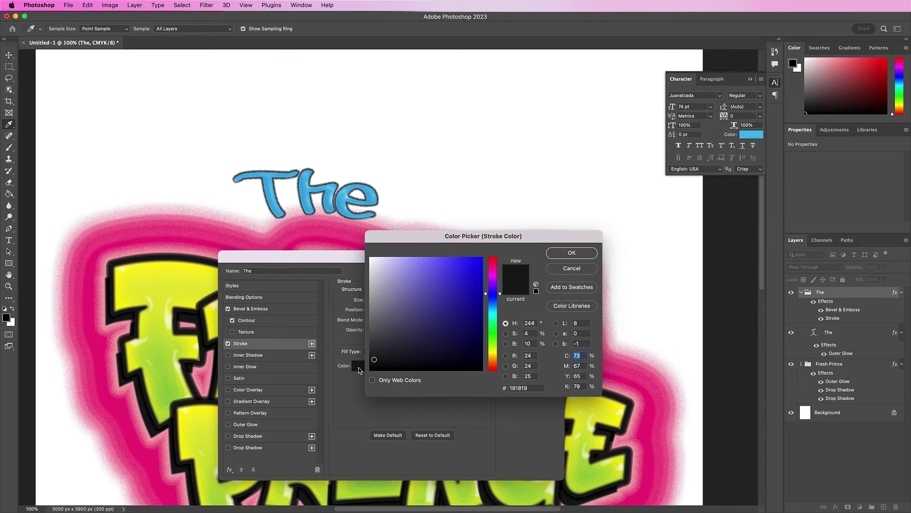
click(537, 388)
text(5ec)
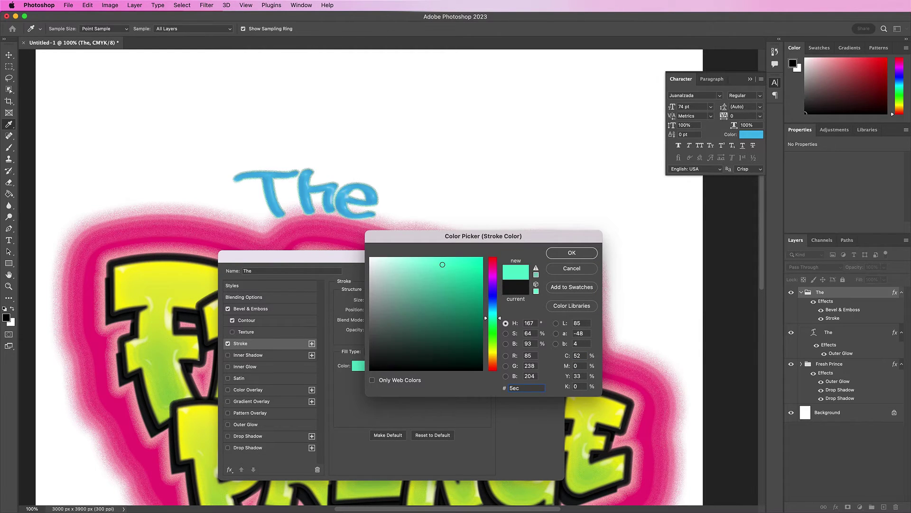
text(bf0)
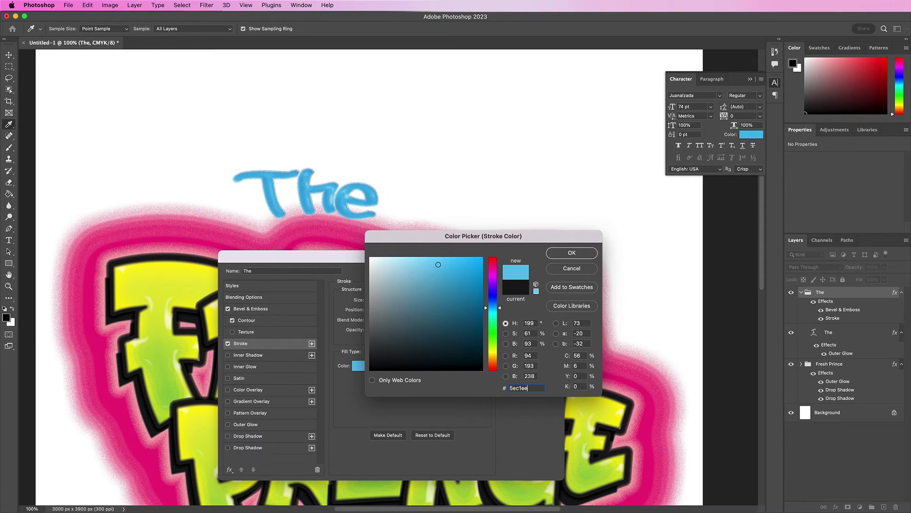
click(555, 255)
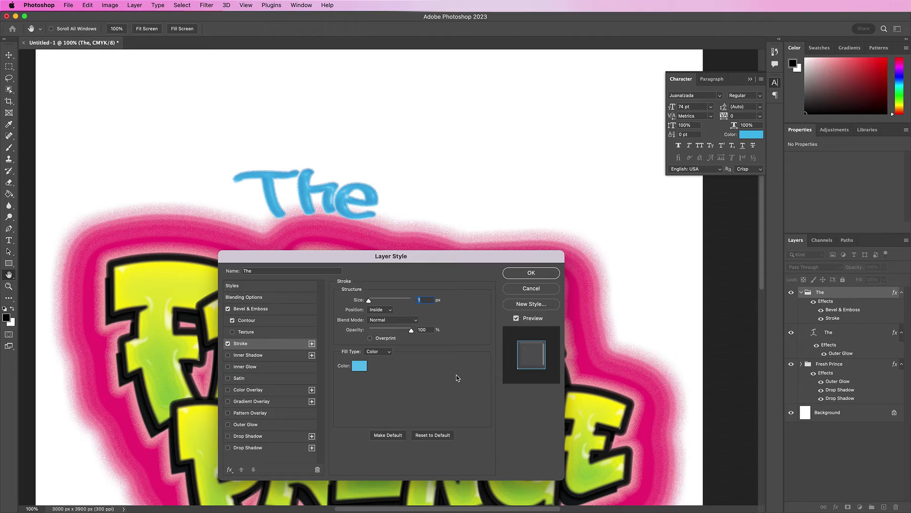
Add a second Stroke to the "The" group and give the lower stroke entry a darker, medium blue color.
click(311, 343)
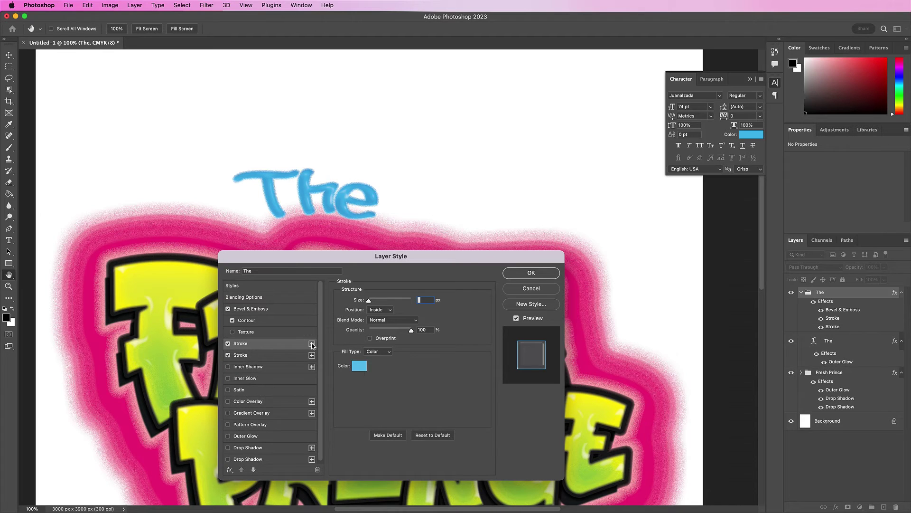
click(283, 359)
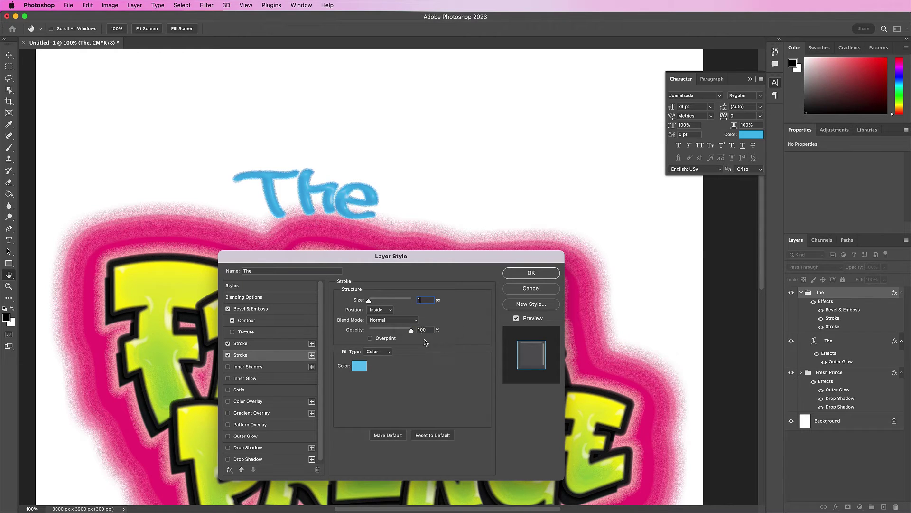
click(360, 367)
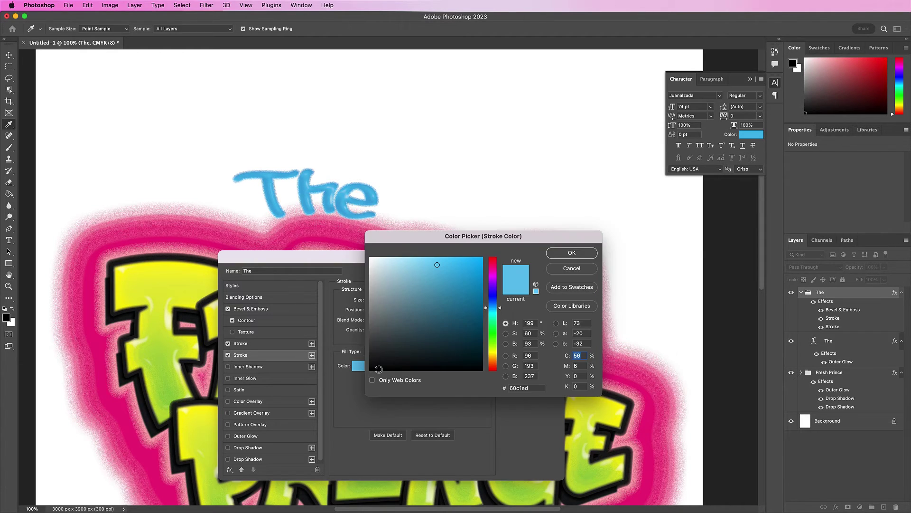
double_click(521, 387)
text(3)
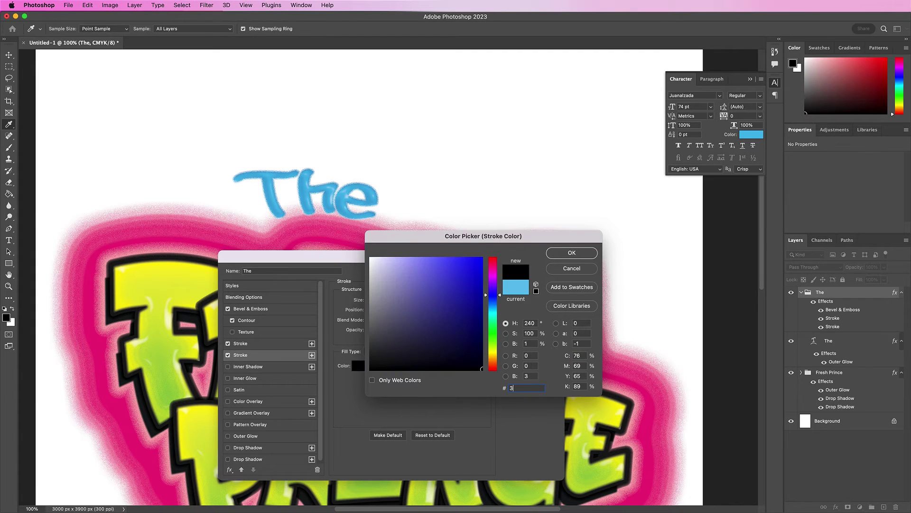
text(19cd0)
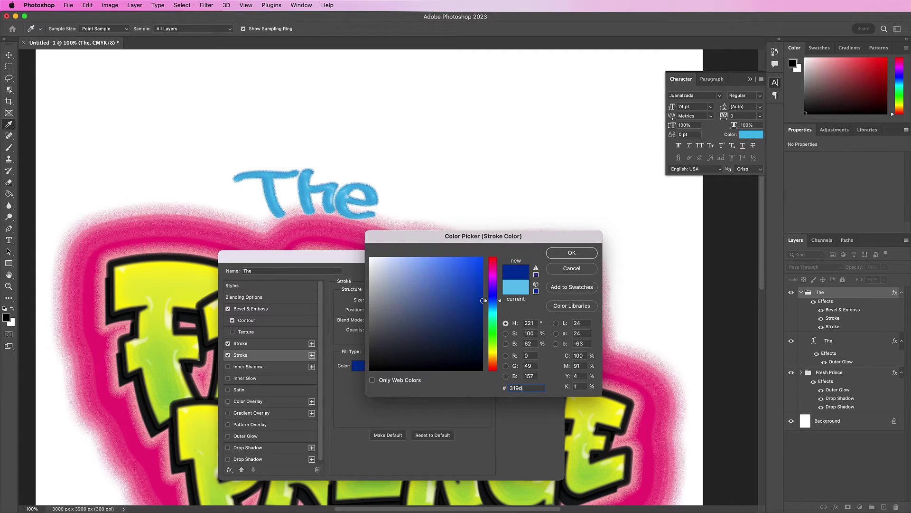
click(563, 255)
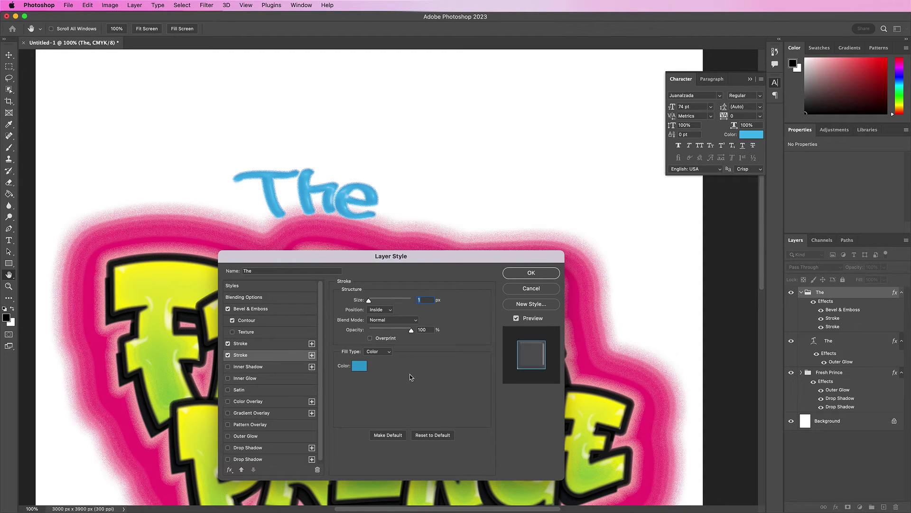
Add an Inner Glow to the "The" group with Linear Dodge (Add) blend mode and 50% opacity.
click(263, 382)
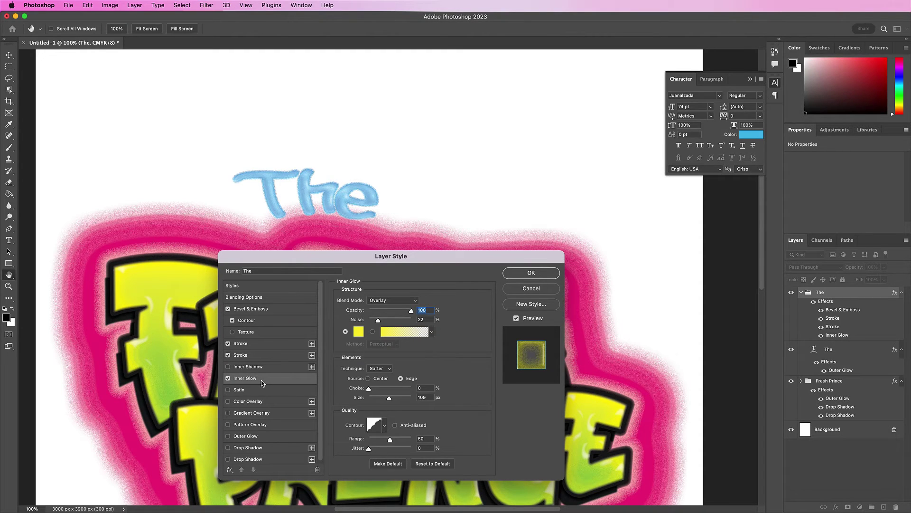
click(384, 301)
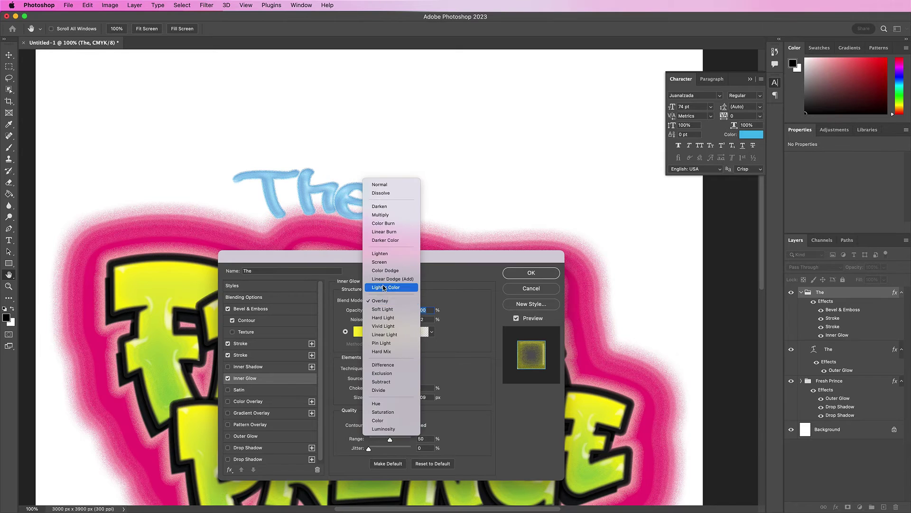
click(385, 279)
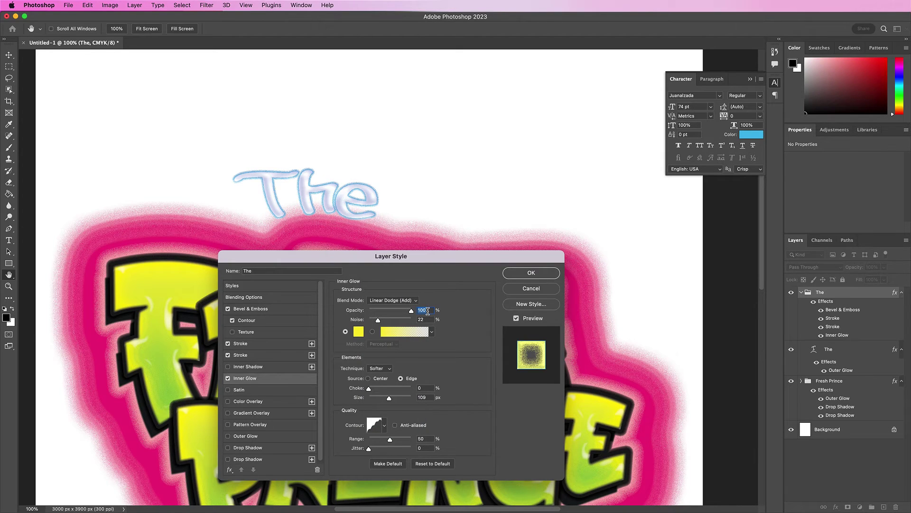
text(50)
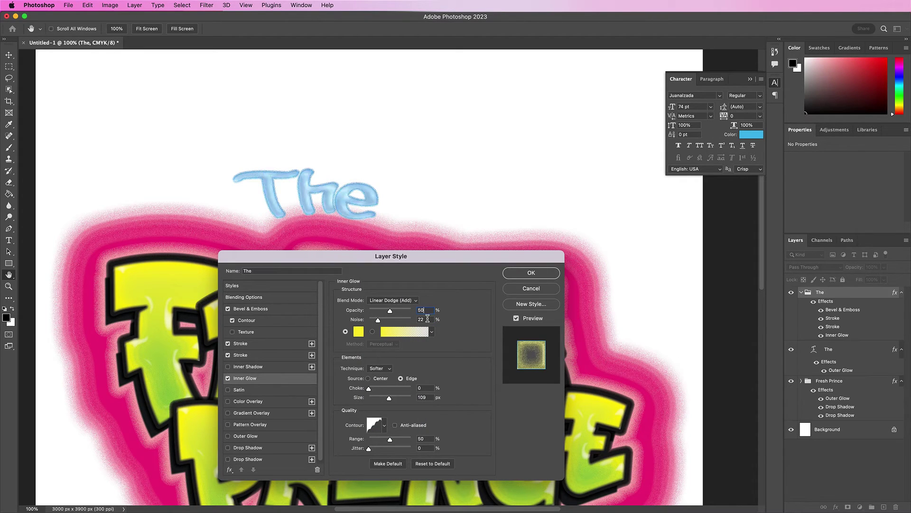
Set the Inner Glow color to 5193d2.
click(360, 332)
click(523, 388)
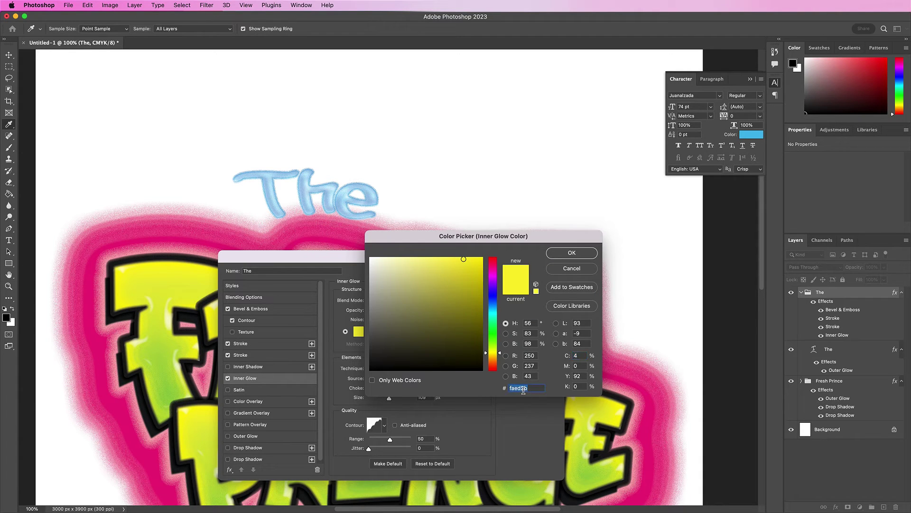
text(519)
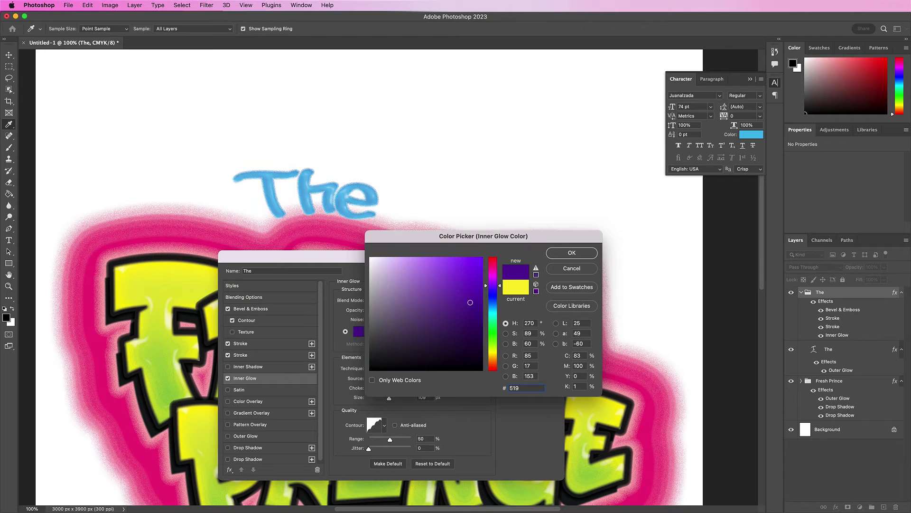
text(3)
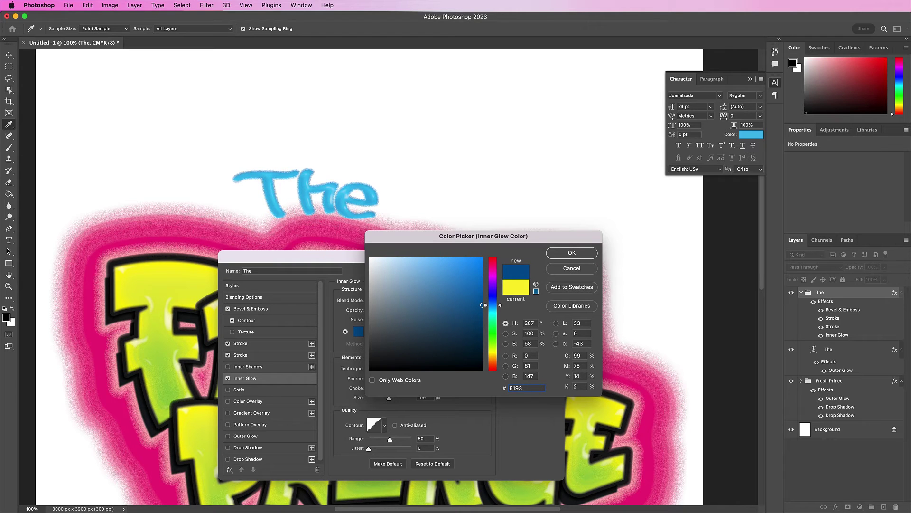
text(d2)
click(556, 255)
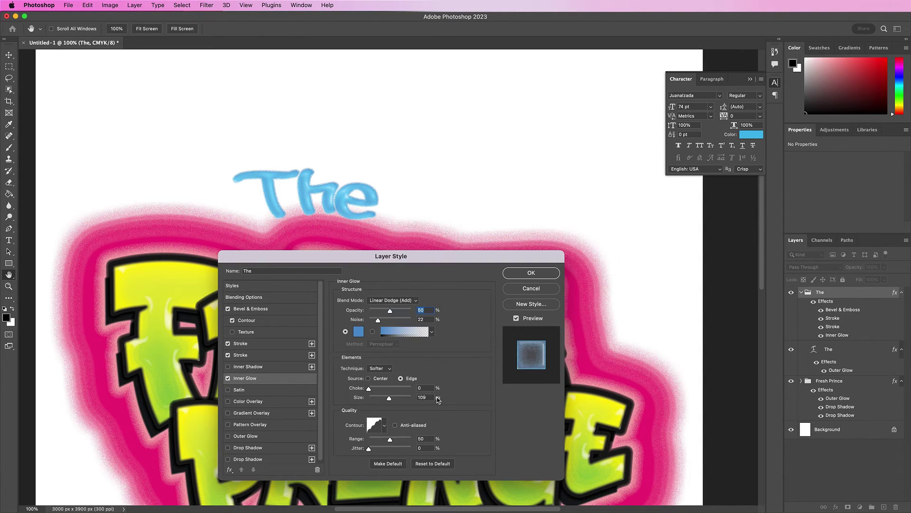
Set the Inner Glow size to 32 px and choose a smoothly curved contour preset for it.
click(424, 396)
text(32)
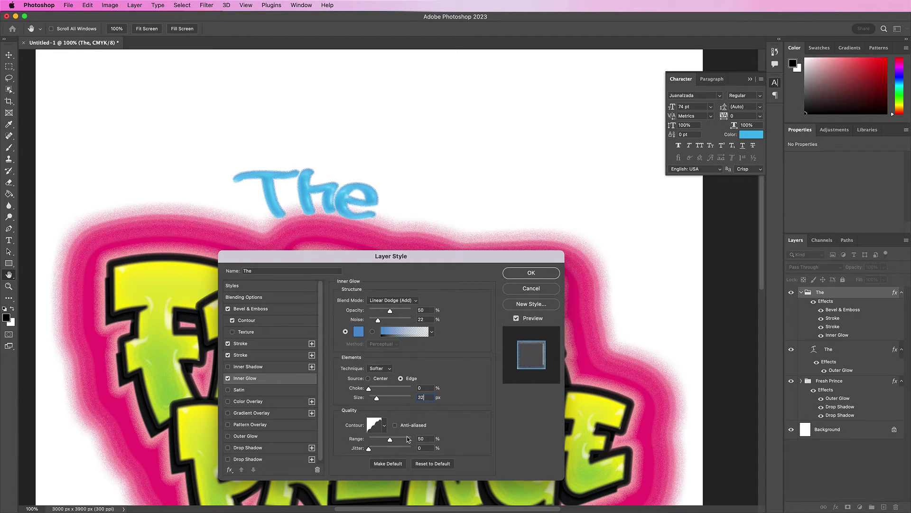
click(385, 429)
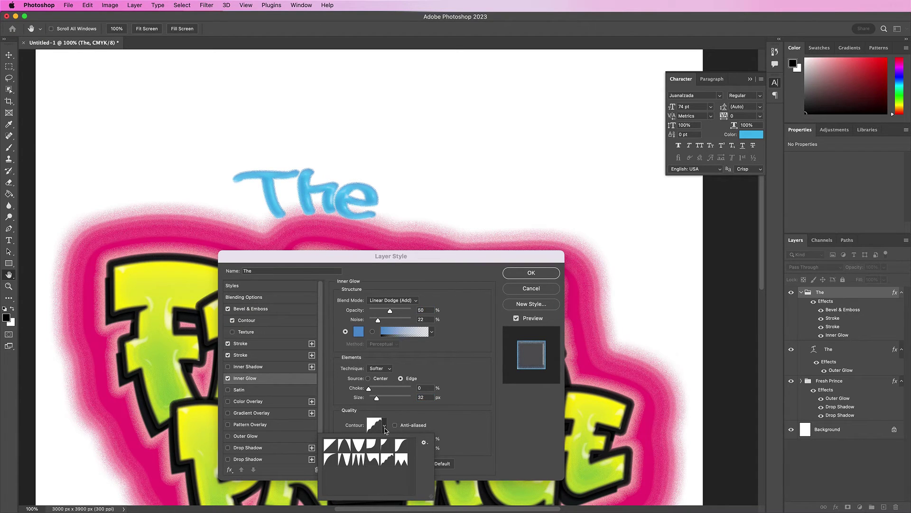
click(374, 445)
click(464, 425)
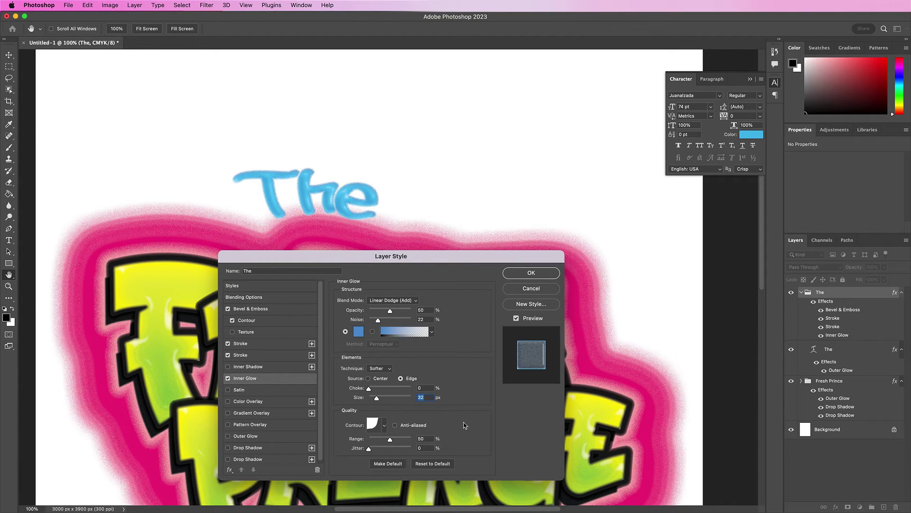
Add Satin to the "The" group with Hue blend mode and white as its color.
click(283, 390)
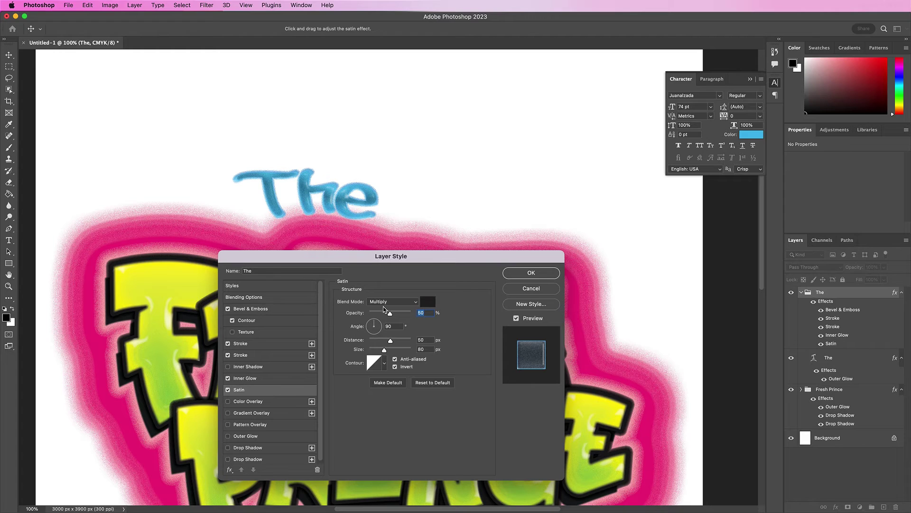
click(384, 303)
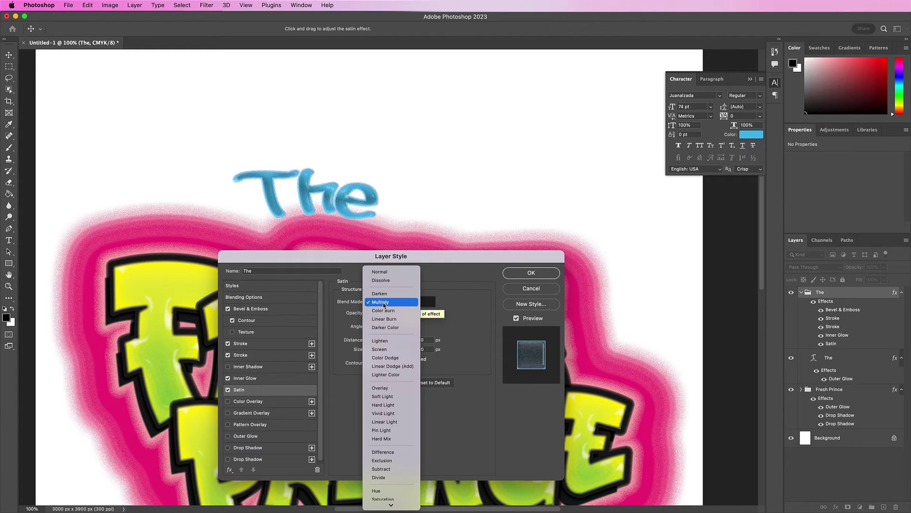
click(378, 490)
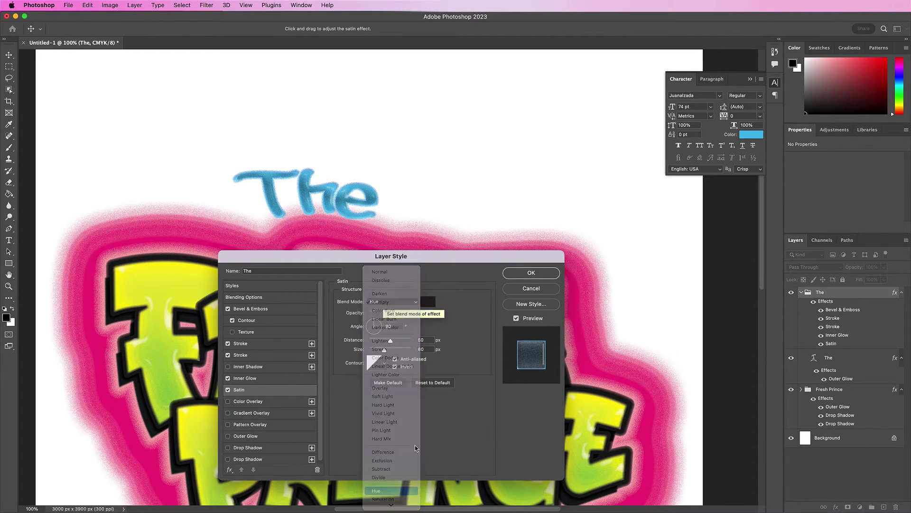
click(430, 304)
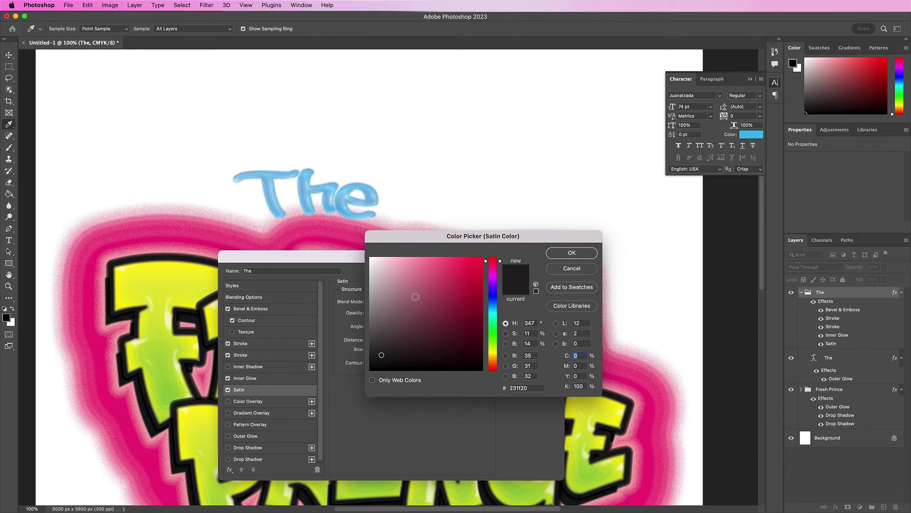
click(370, 258)
click(566, 255)
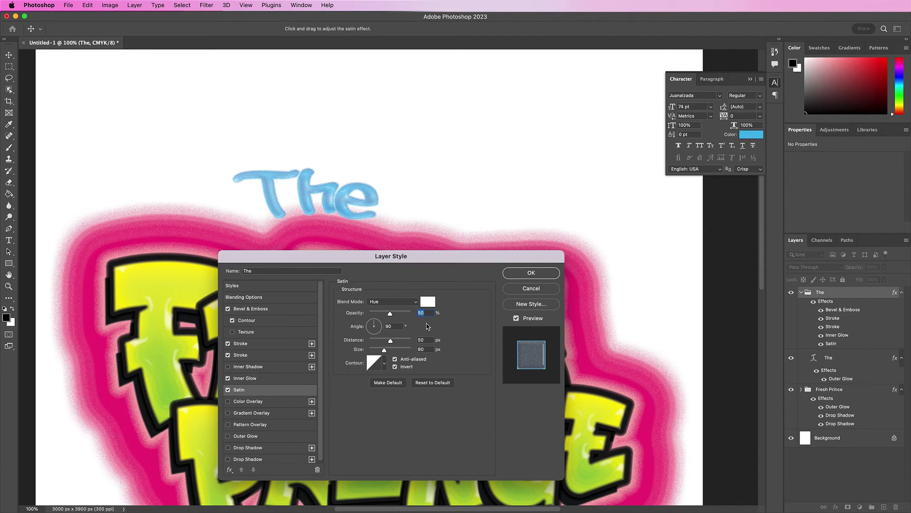
Set the Satin effect to 100% opacity, 37 px distance and 100 px size, and disable Invert.
drag(390, 314, 427, 314)
double_click(423, 340)
text(37)
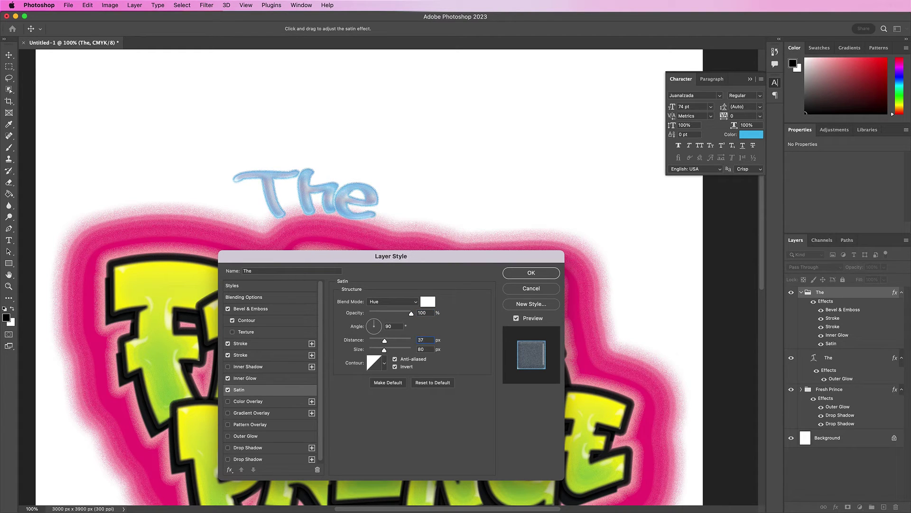
drag(384, 350, 389, 351)
double_click(428, 349)
text(100)
click(395, 367)
click(384, 366)
click(385, 369)
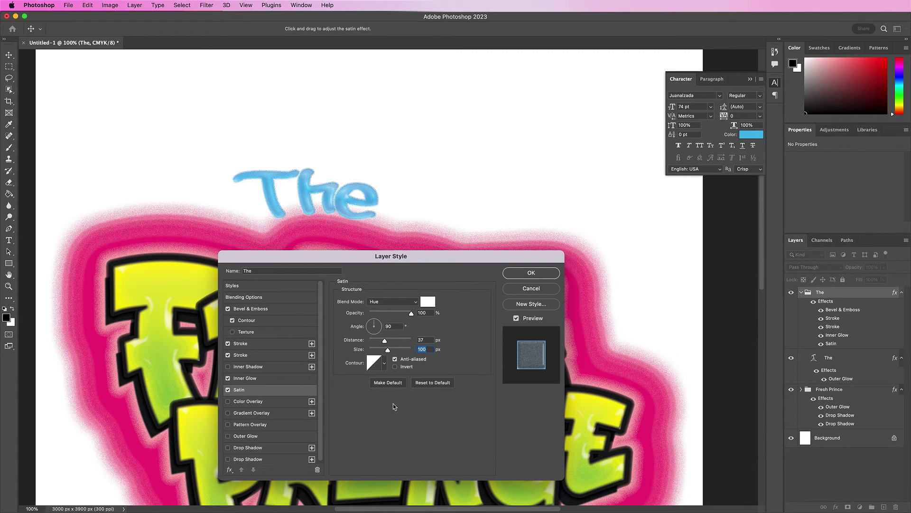
Add a Gradient Overlay to the "The" group with Linear Burn blend mode.
click(260, 414)
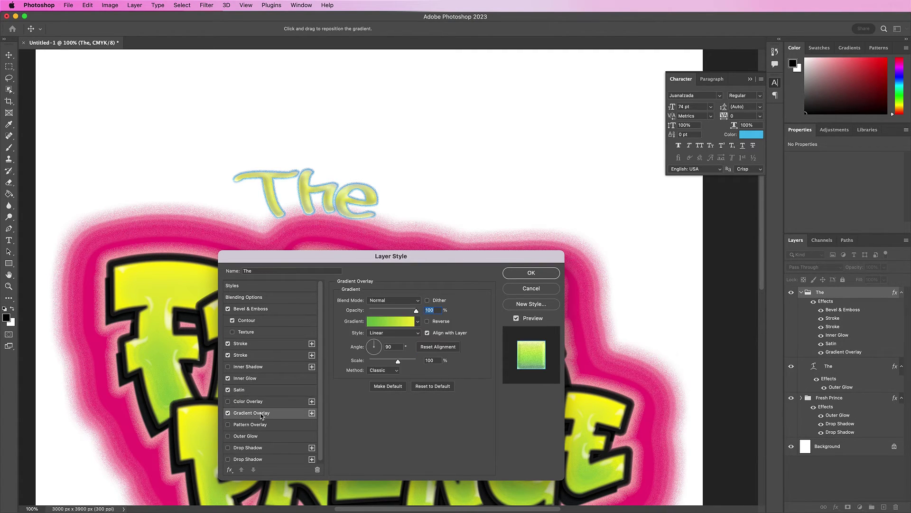
click(380, 300)
click(382, 348)
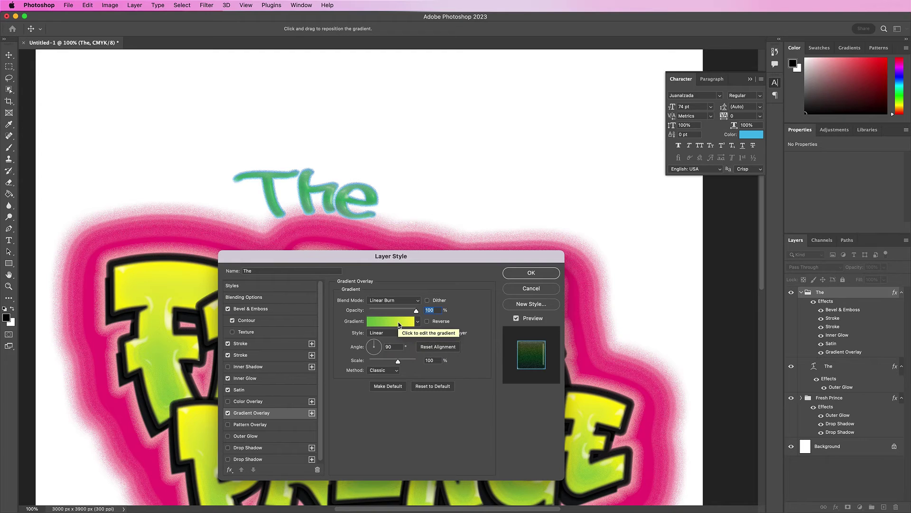
Set the starting color stop of the Gradient Overlay's gradient to #045099 at location 69%.
click(399, 323)
click(312, 416)
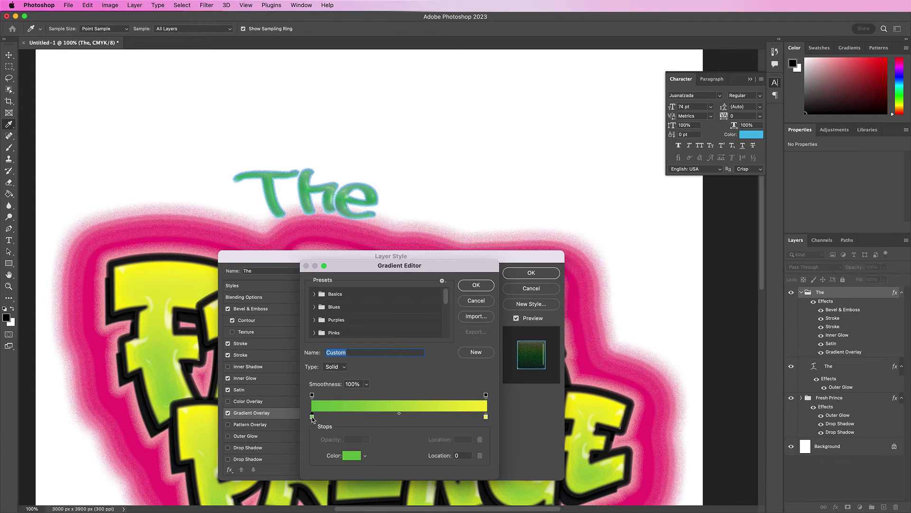
click(351, 457)
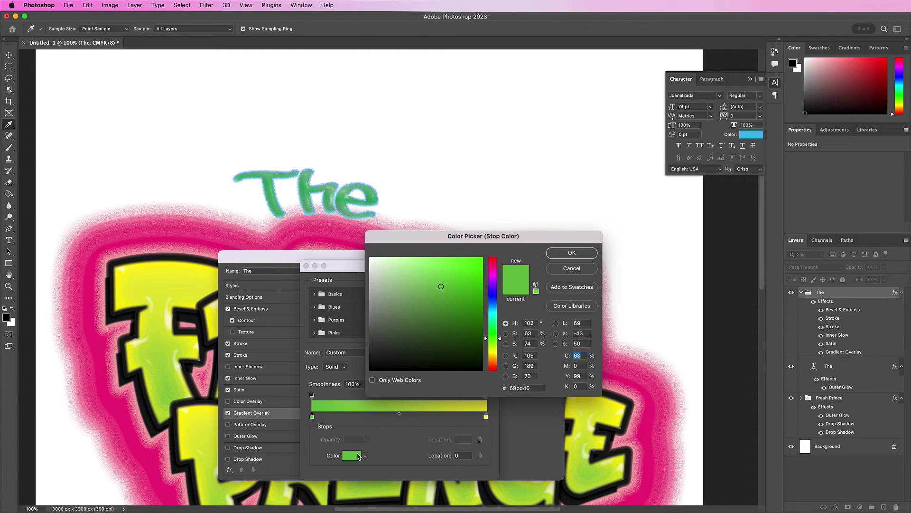
click(518, 388)
text(0450)
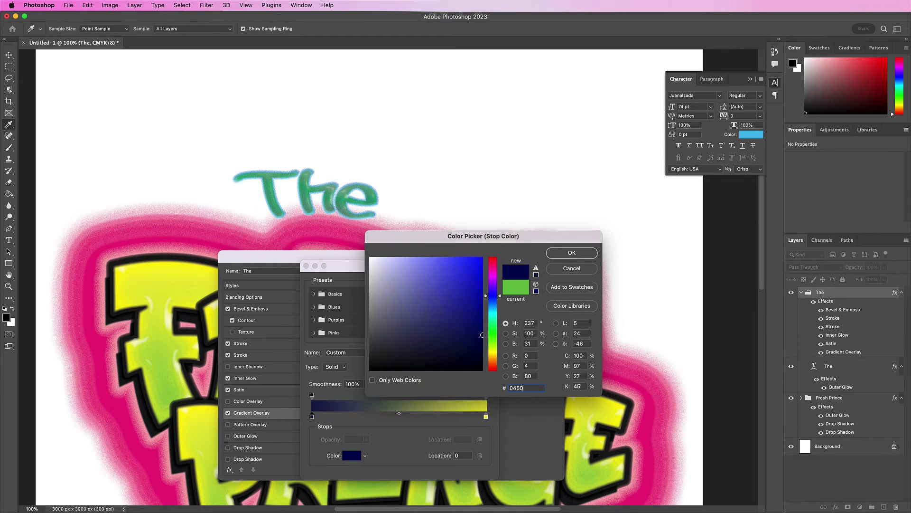
text(99)
key(Return)
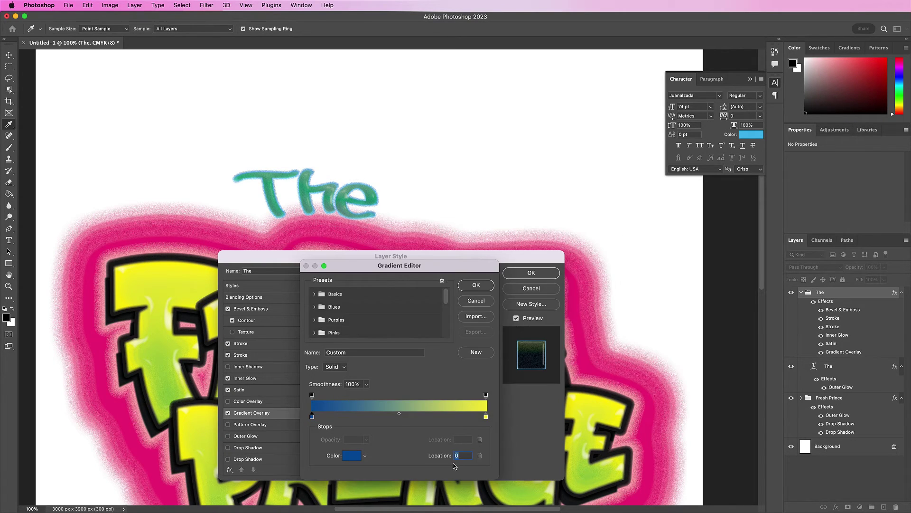
text(69)
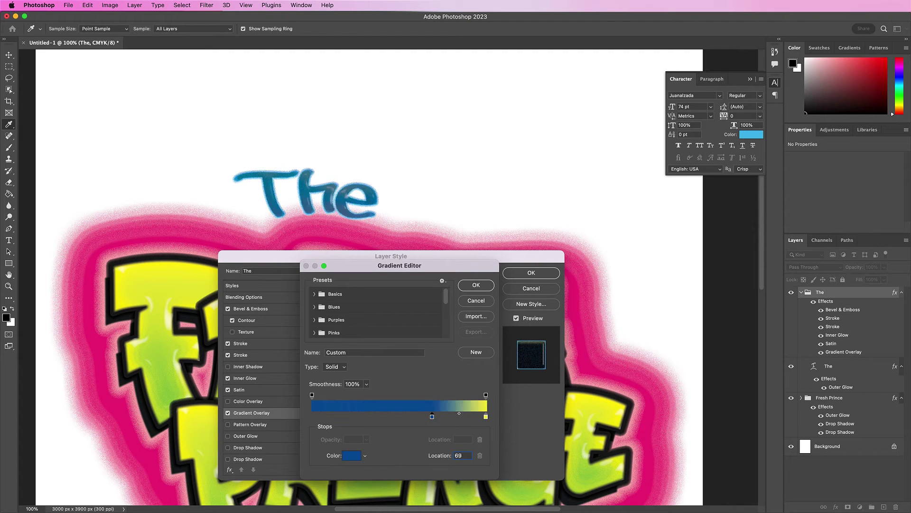
Set the gradient's yellow end stop to #4ab2e5 at location 75% and apply the edited gradient.
click(486, 417)
click(352, 456)
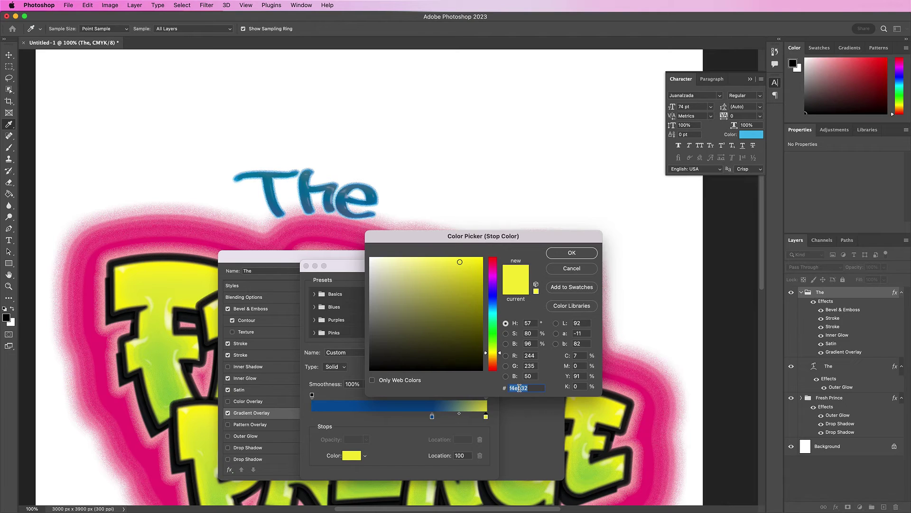
text(4a)
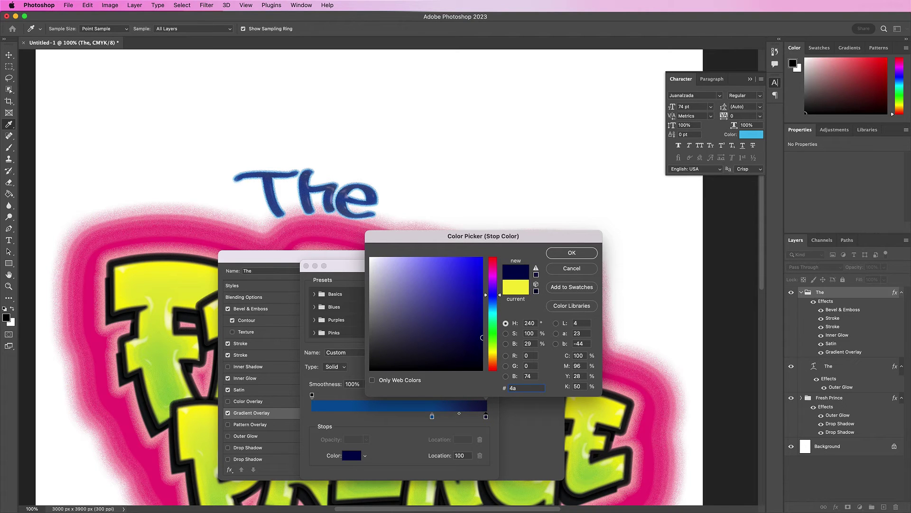
text(b2)
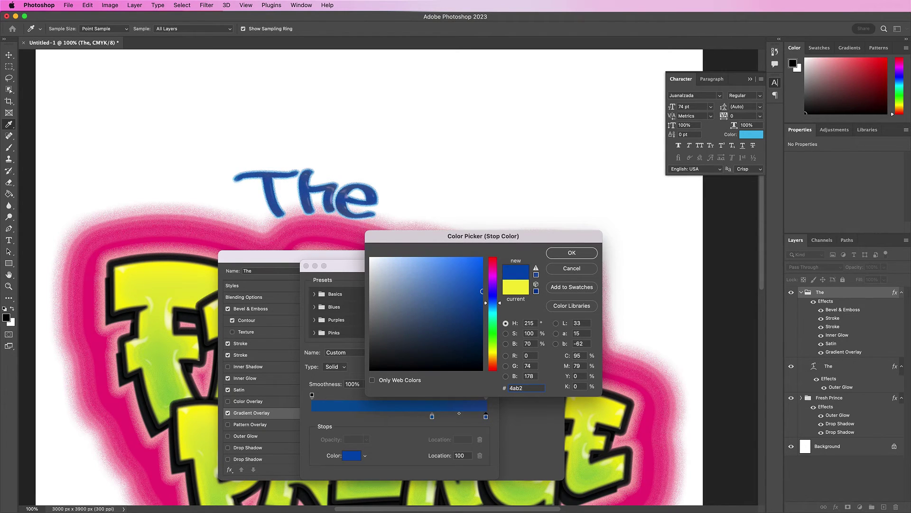
text(e5)
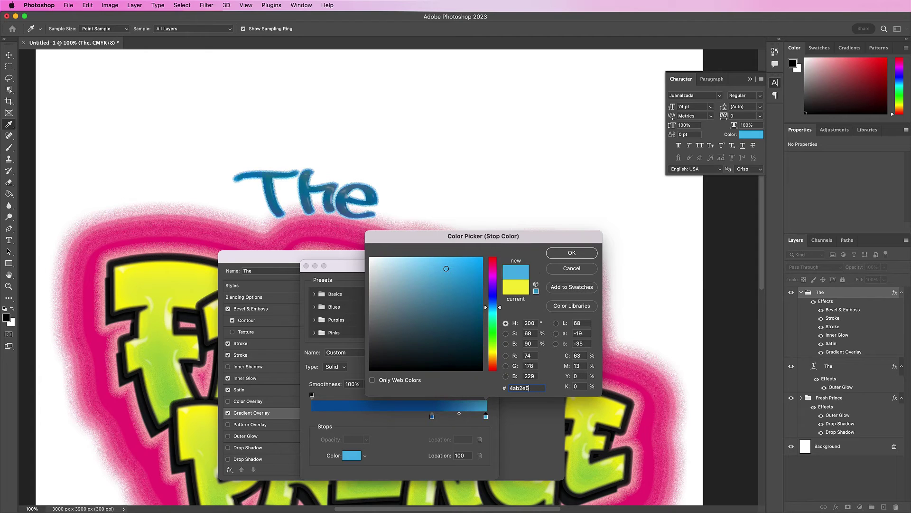
key(Return)
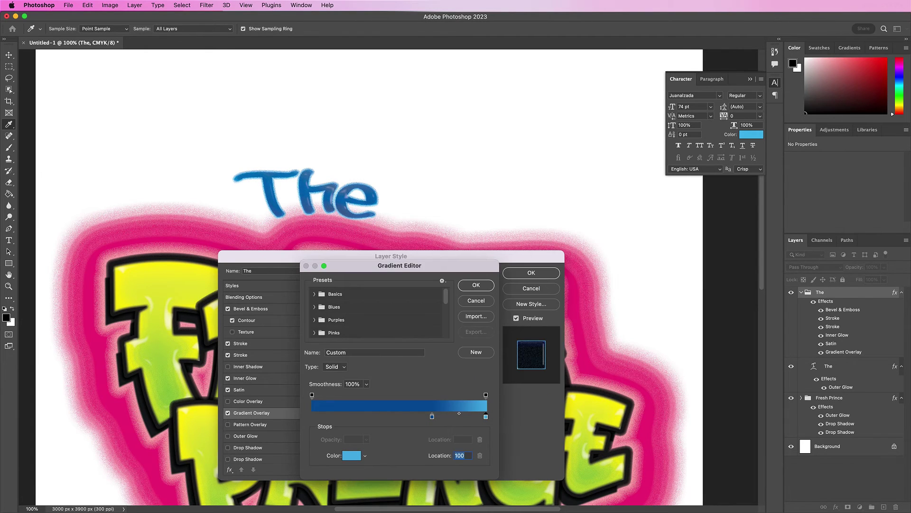
text(75)
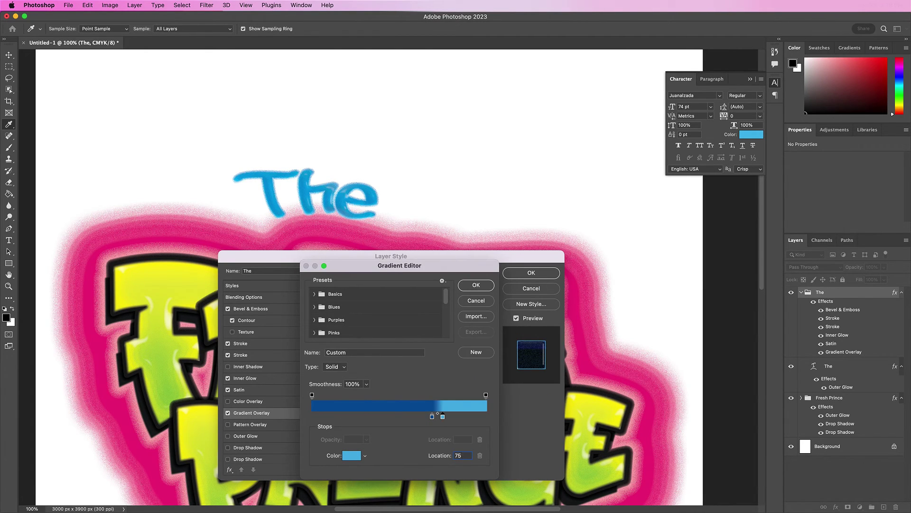
click(469, 286)
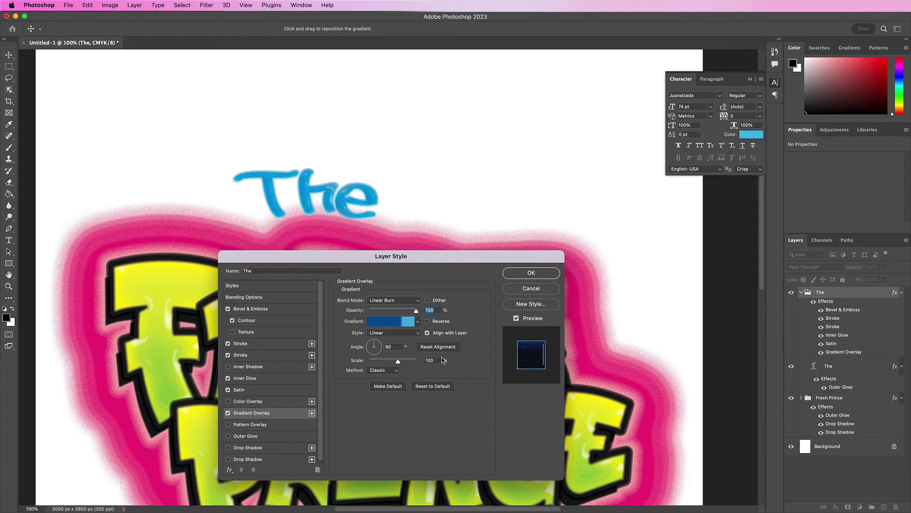
Add an Outer Glow to the "The" group with 23% noise, color #0084c8 and 29 px size.
click(244, 436)
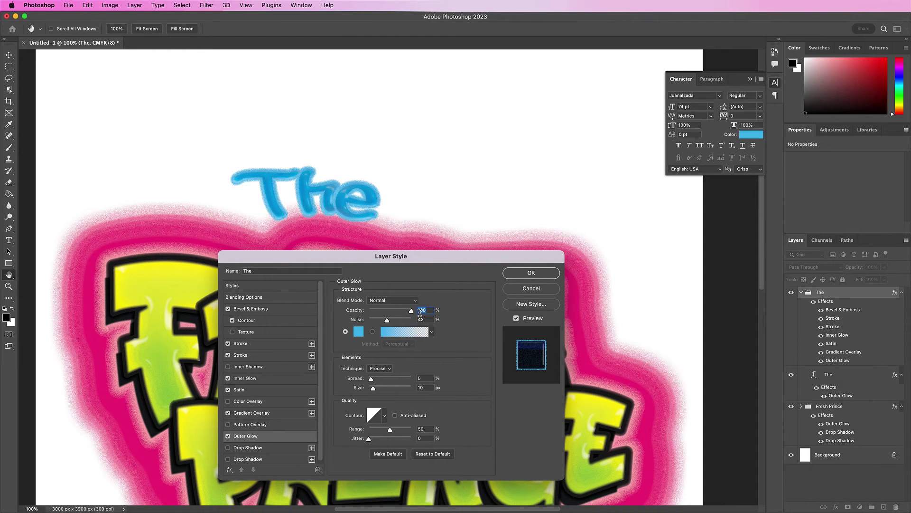
key(Tab)
text(23)
click(359, 331)
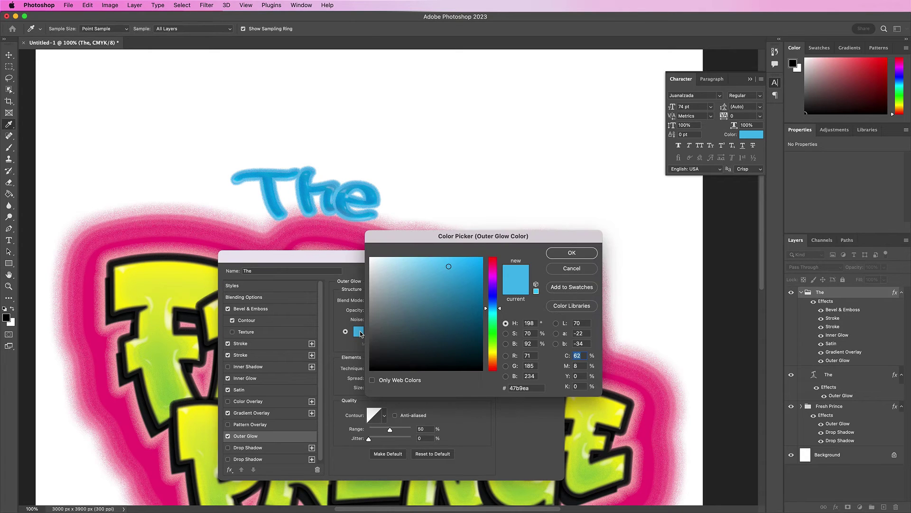
click(521, 388)
text(0)
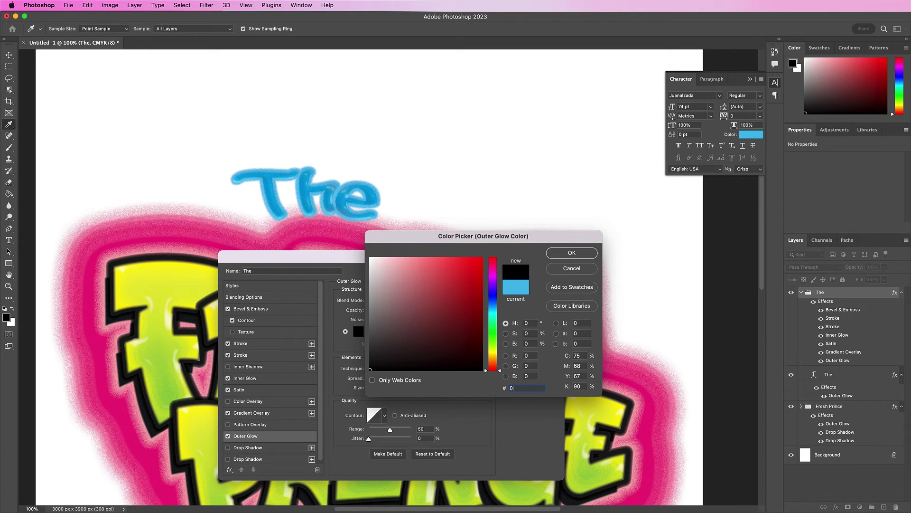
text(084)
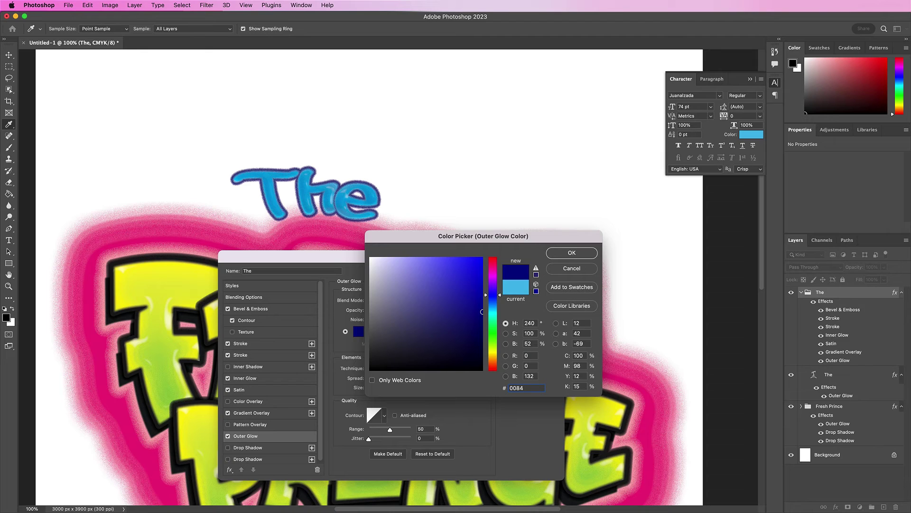
text(c8)
key(Return)
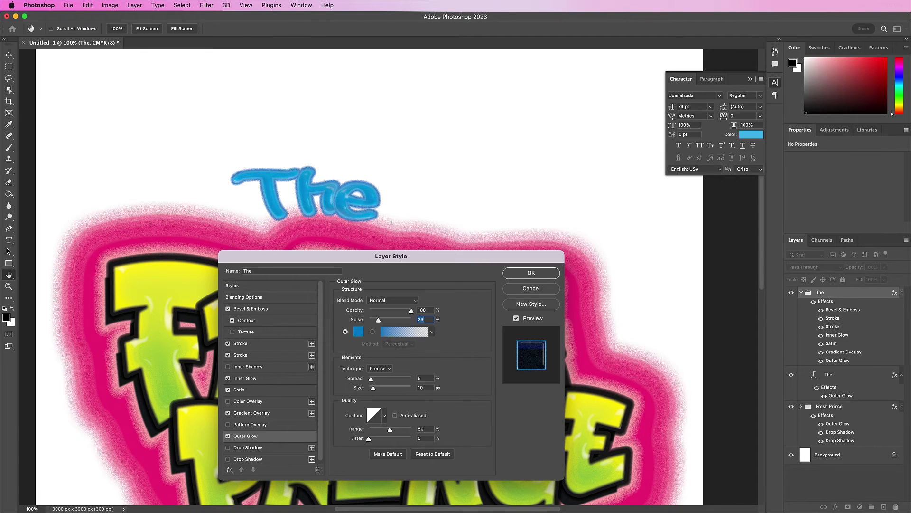
click(421, 387)
text(29)
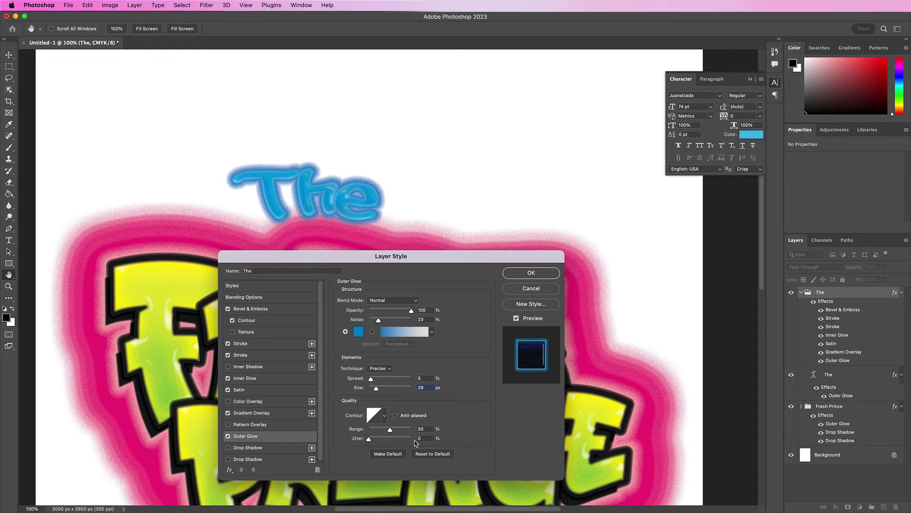
Add a Drop Shadow to the "The" group and set its color to #243b77.
click(288, 448)
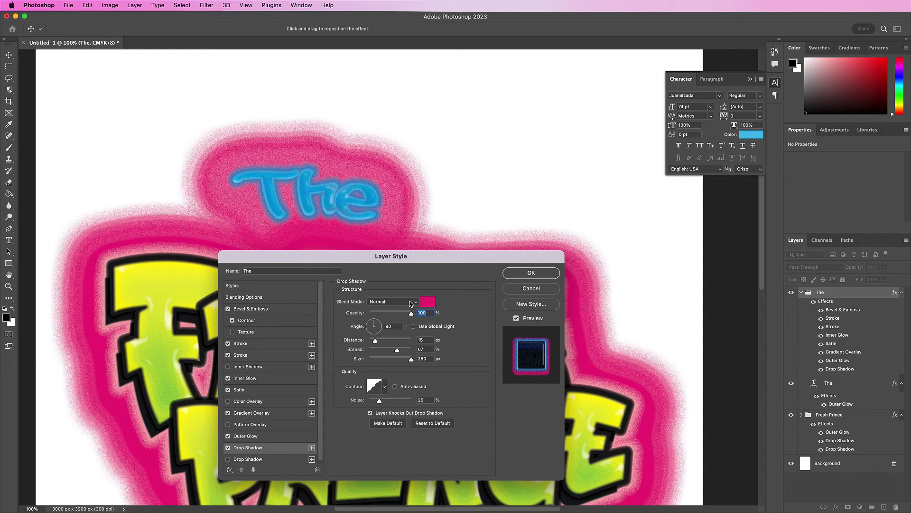
click(425, 302)
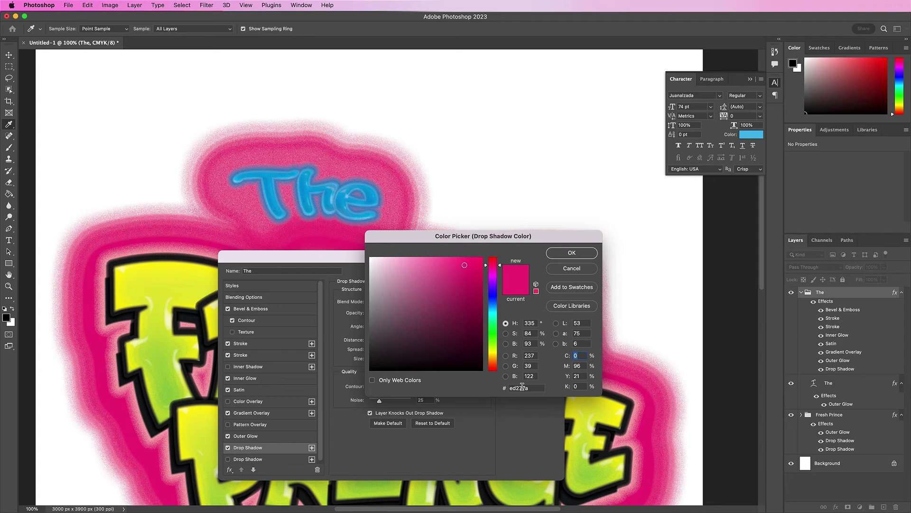
double_click(522, 387)
text(243b77)
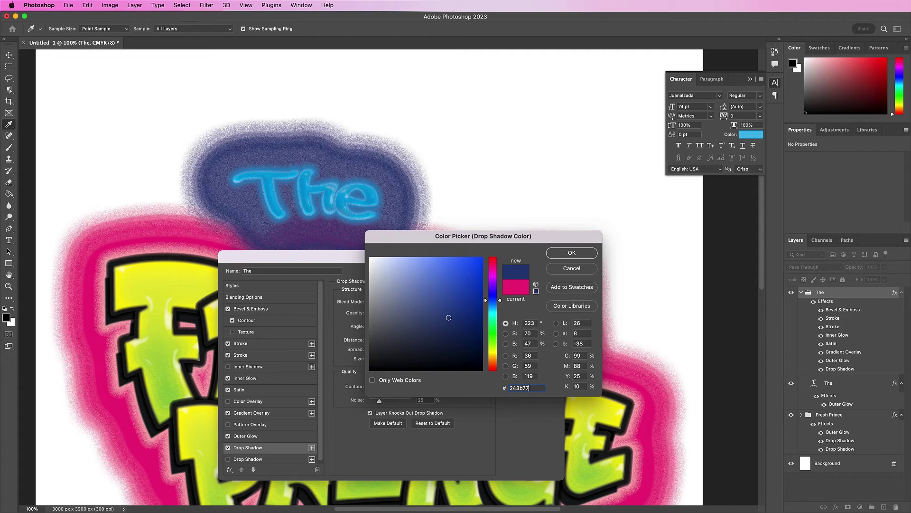
key(Return)
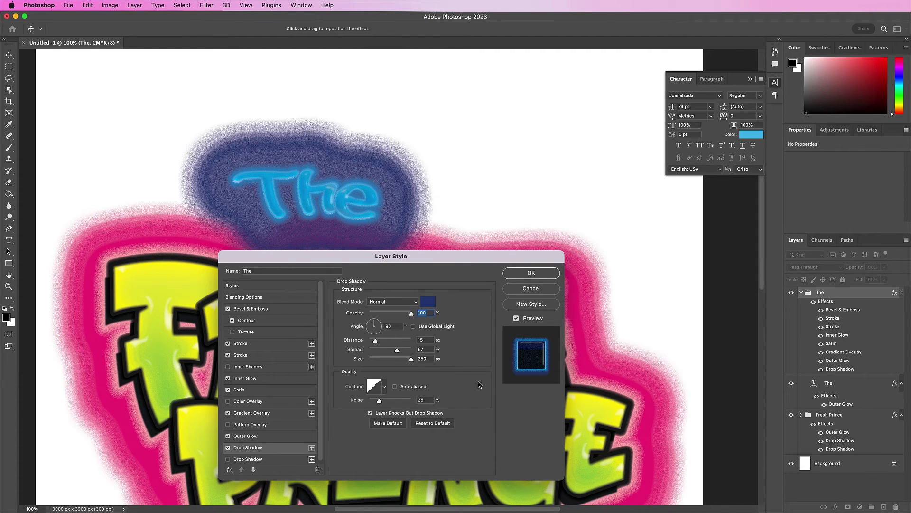
Set the Drop Shadow's angle to 58°, distance to 44 px, spread to 5% and size to 76 px.
click(397, 327)
text(58)
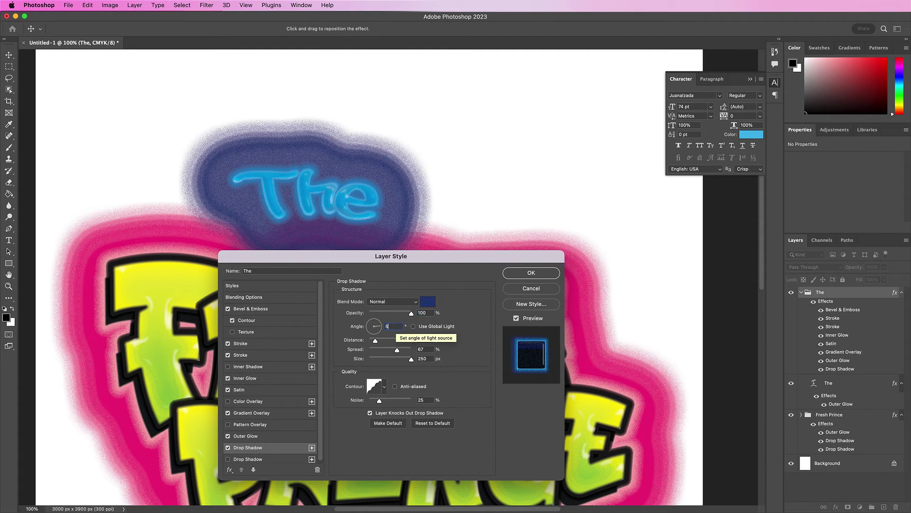
click(427, 340)
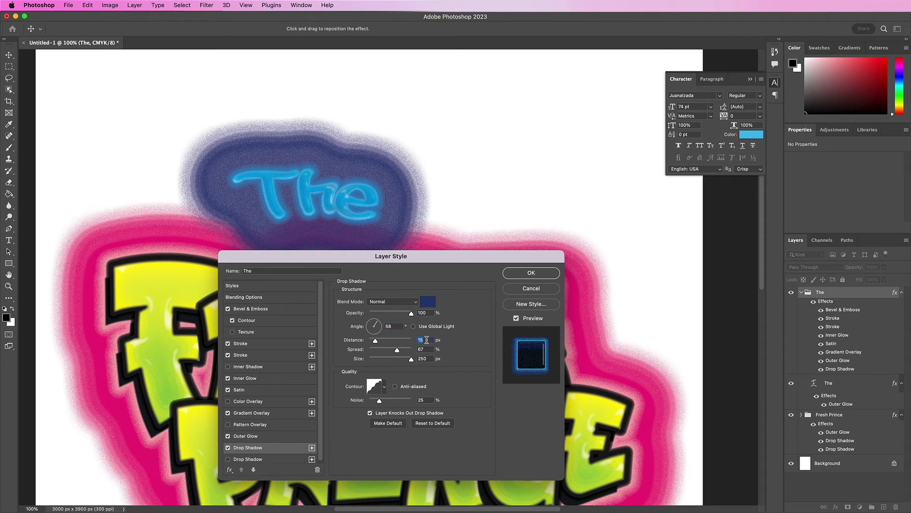
text(44)
click(430, 350)
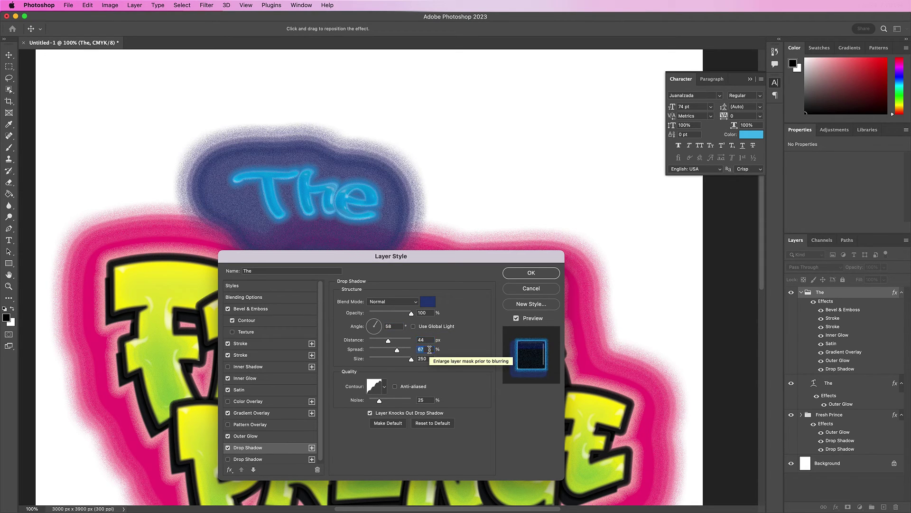
text(5)
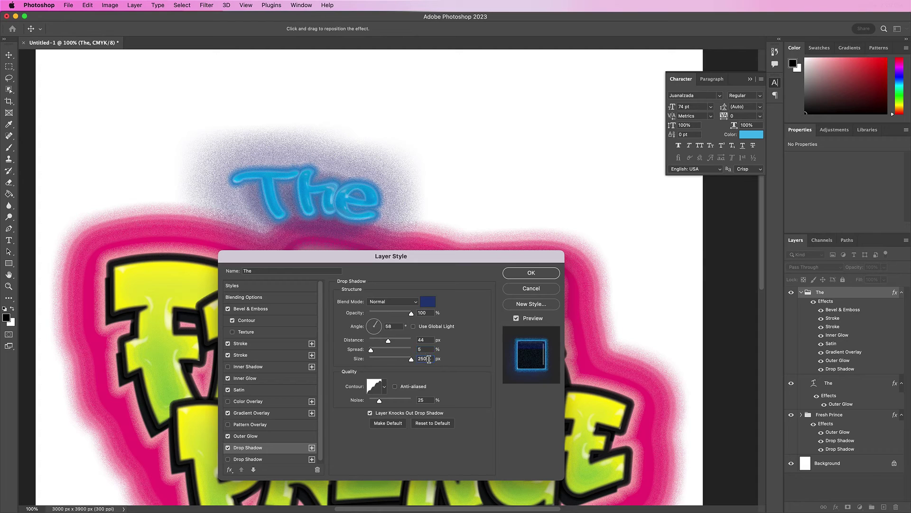
click(430, 359)
text(76)
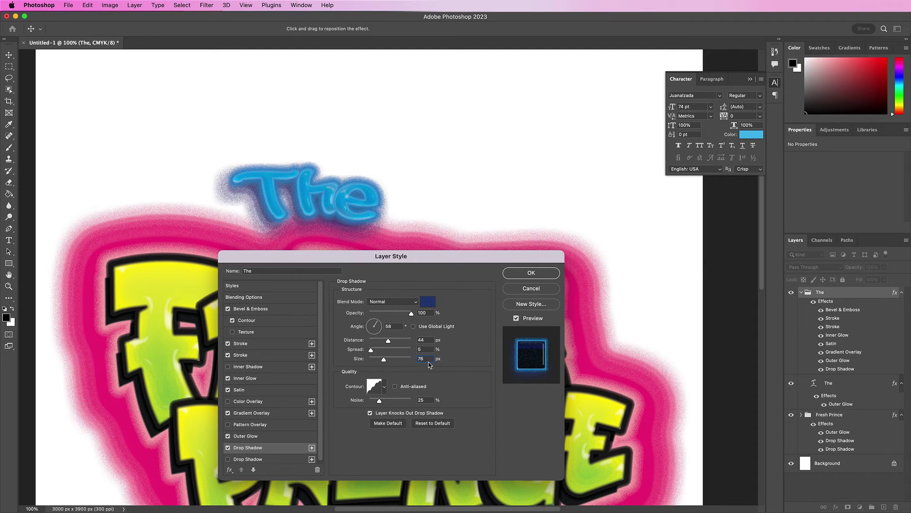
Choose a smoothly curved contour preset for the Drop Shadow, set its noise to 11% and apply the layer style.
click(386, 385)
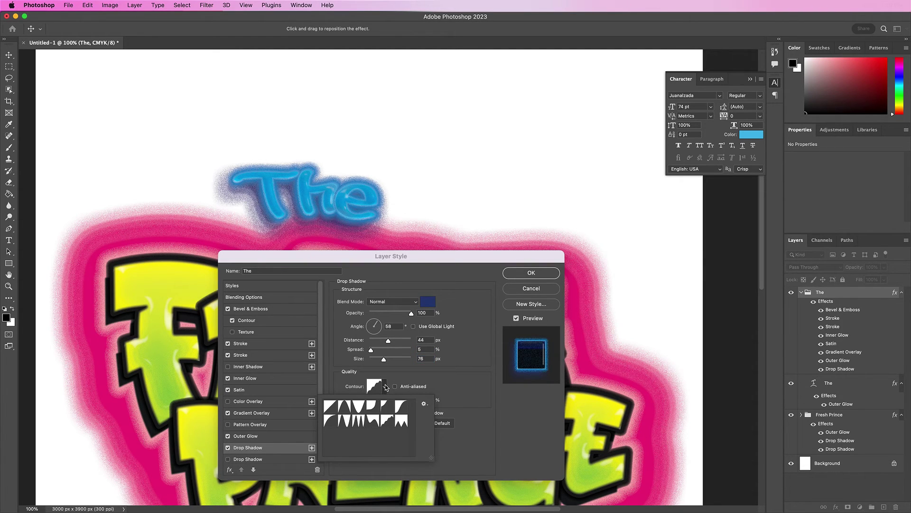
click(401, 407)
click(478, 394)
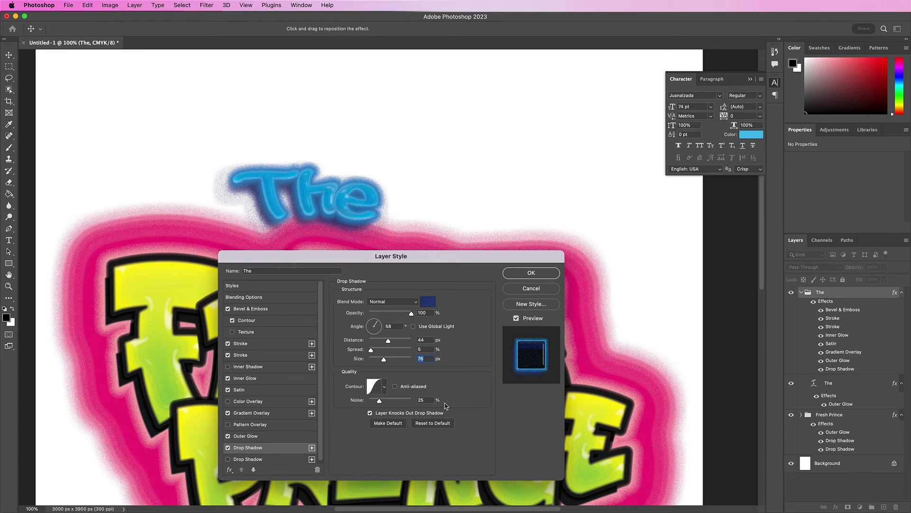
click(431, 401)
drag(380, 400, 374, 401)
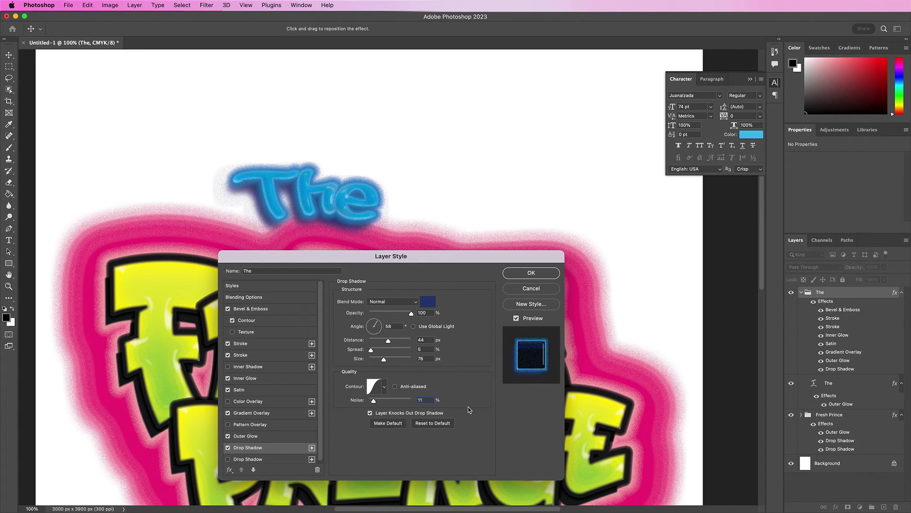
click(514, 274)
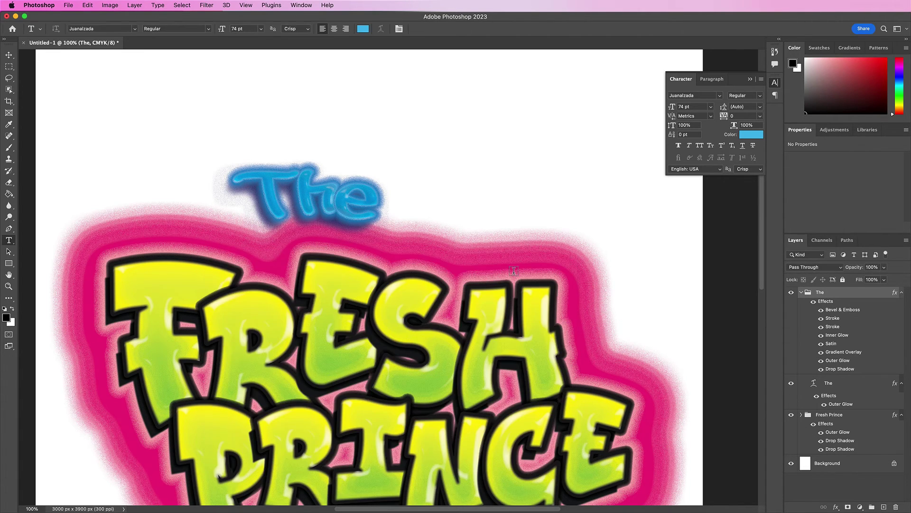
Duplicate the styled "The" group and rename the copy "of".
key(super+minus)
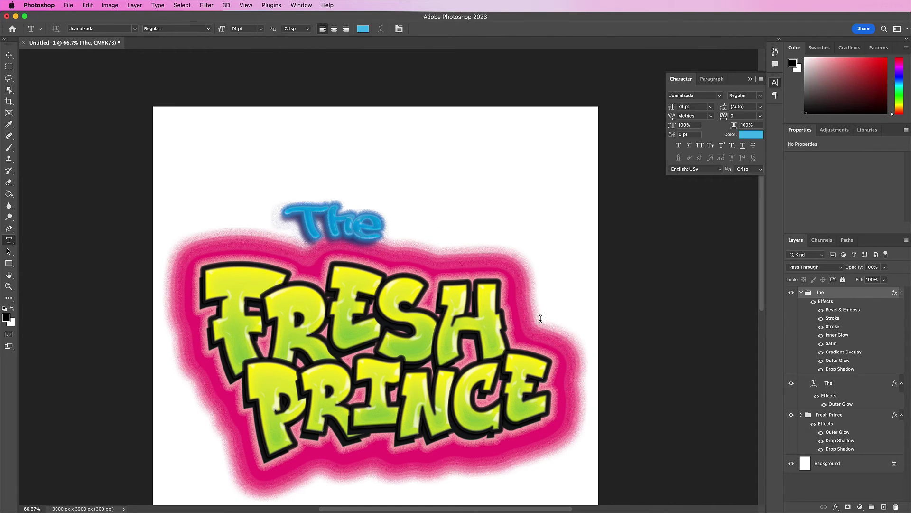
scroll(541, 318, down, 3)
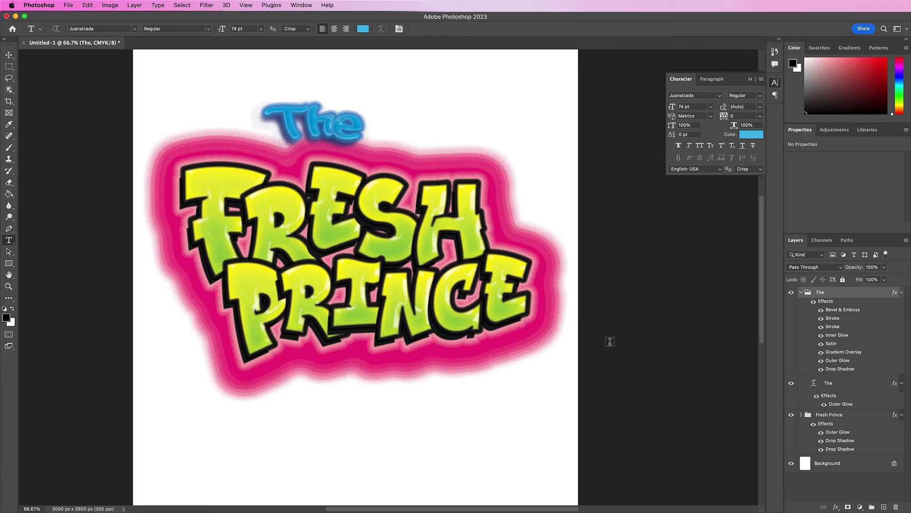
click(801, 292)
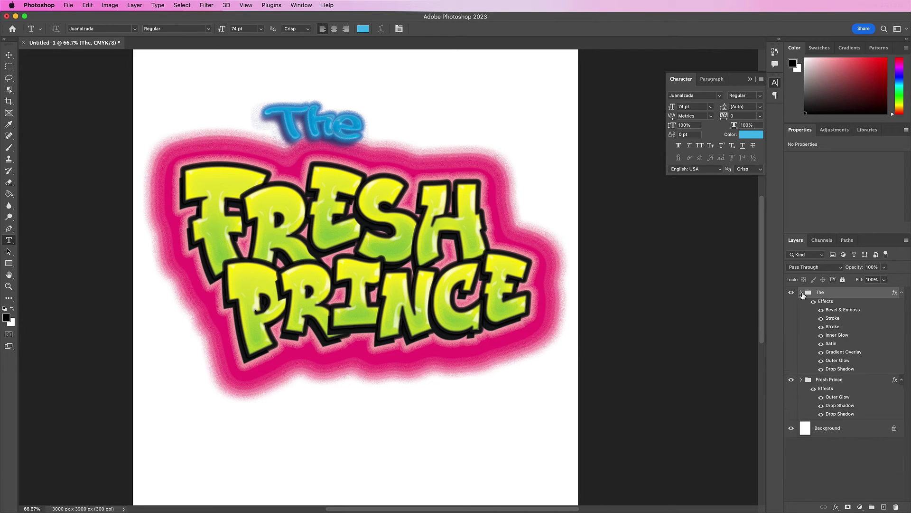
key(super+j)
double_click(828, 292)
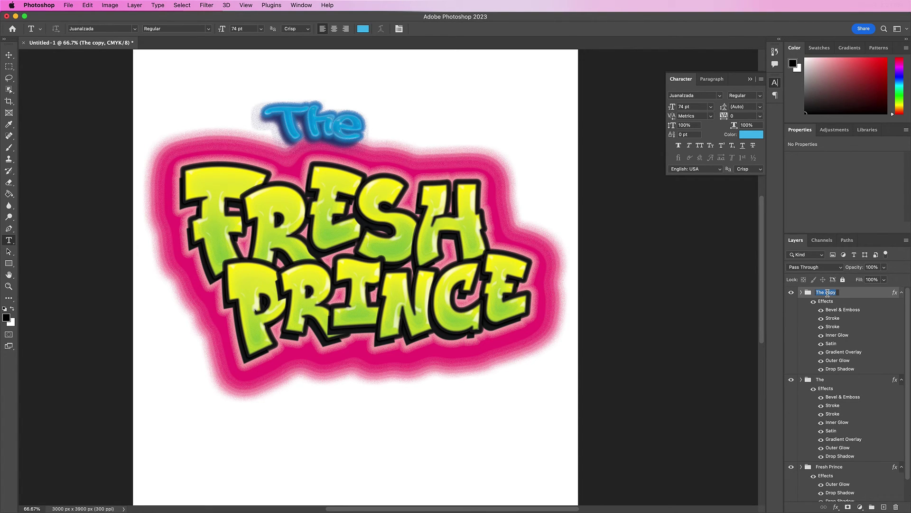
text(of)
key(Return)
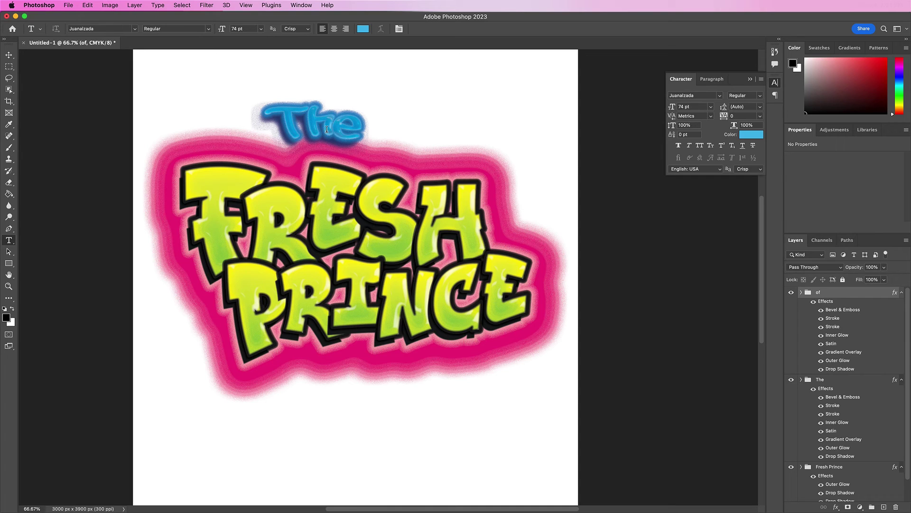
Move the duplicated group below the start of "PRINCE" and replace its text with "of".
key(v)
drag(326, 129, 297, 392)
key(t)
click(296, 392)
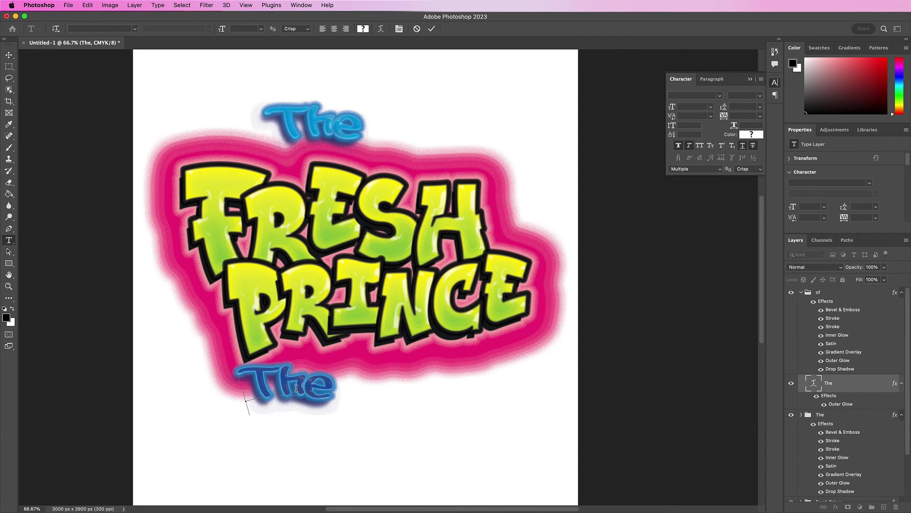
key(super+a)
text(OF)
Set the font size of the "of" text to 49 pt and commit the text edit.
key(super+a)
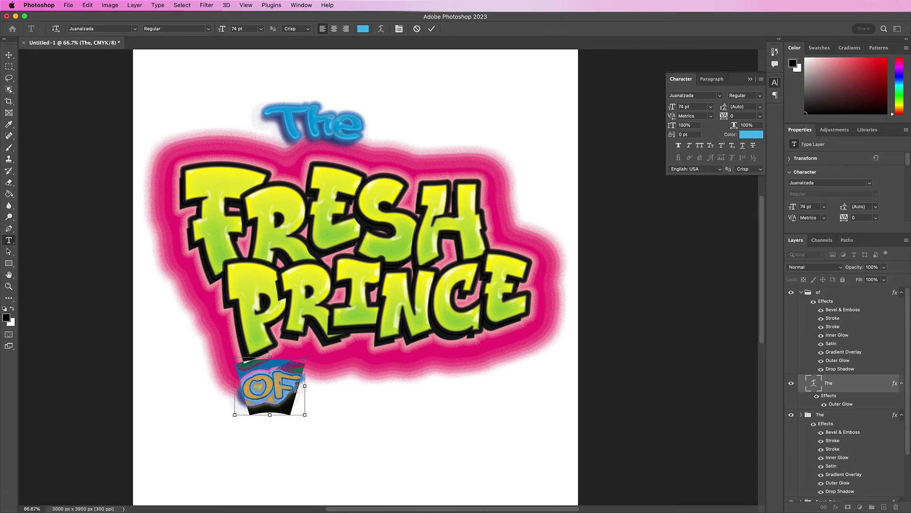
double_click(682, 107)
text(49)
click(432, 29)
key(v)
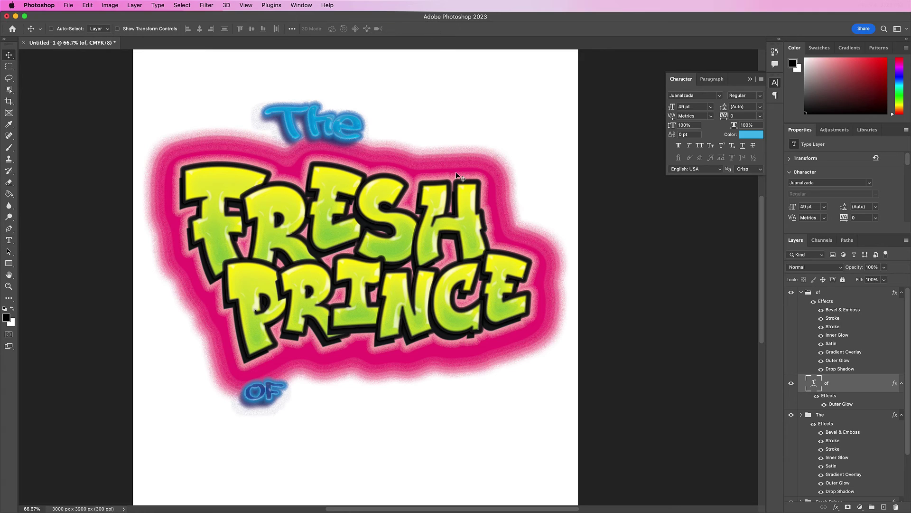
In the "of" group's Gradient Overlay, shift the dark blue stop to 29% with the light blue stop just after it, and apply the style.
double_click(843, 353)
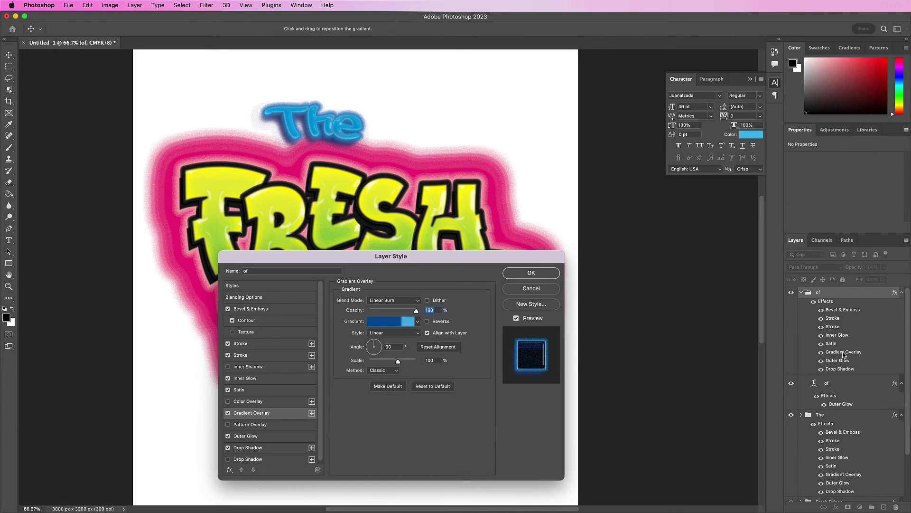
drag(351, 255, 465, 208)
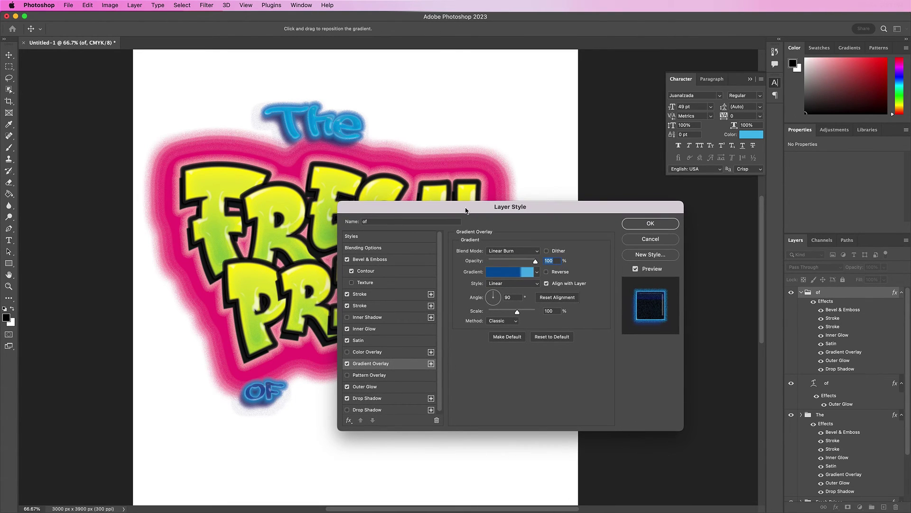
click(500, 272)
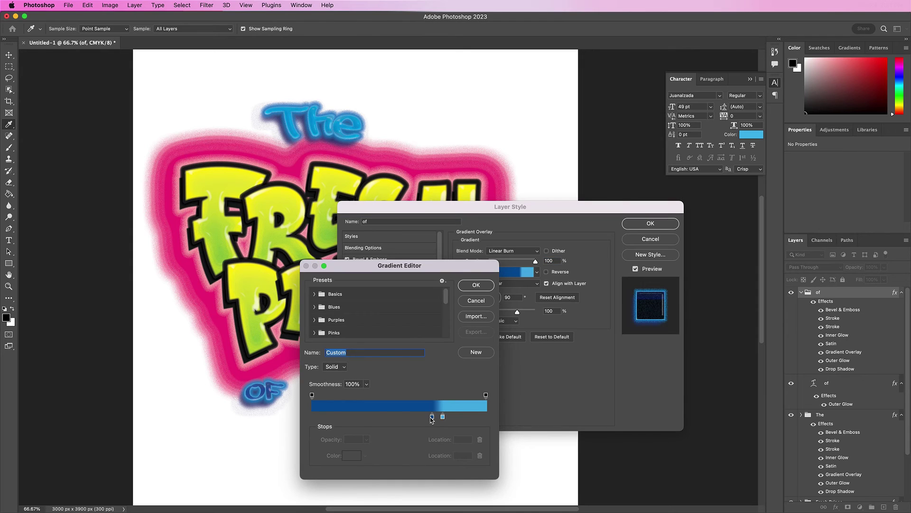
click(416, 419)
drag(416, 420, 383, 416)
drag(442, 417, 373, 417)
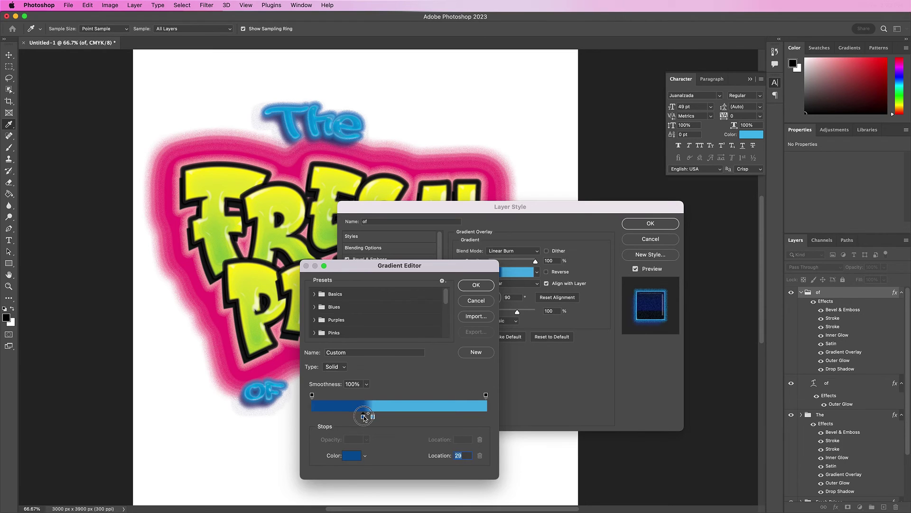
click(476, 285)
click(639, 224)
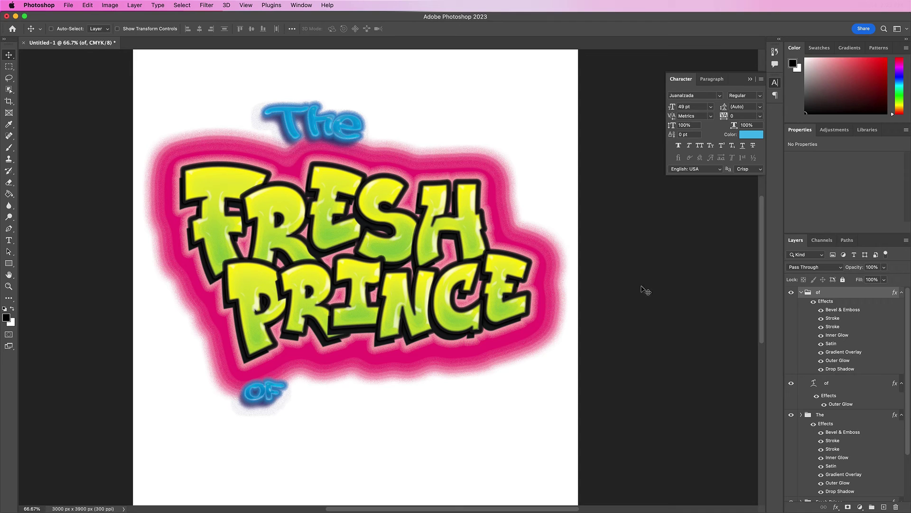
Duplicate the "of" group, rename the copy "Bel-Air", and move it to the right of the original "of".
click(802, 293)
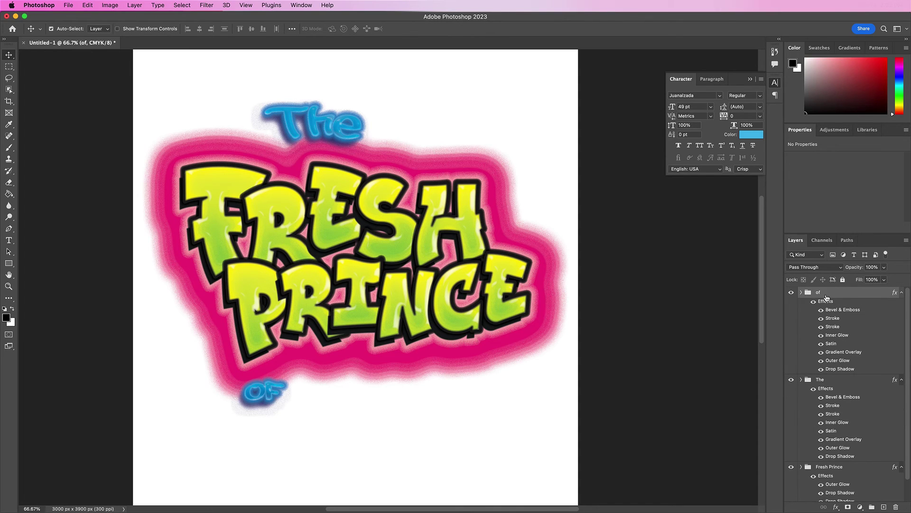
key(super+j)
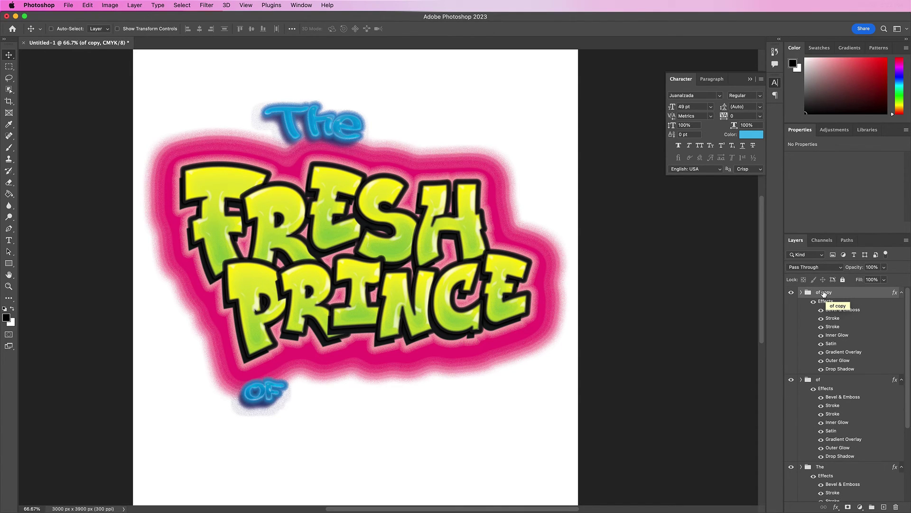
double_click(824, 293)
text(Bel-Air)
key(Return)
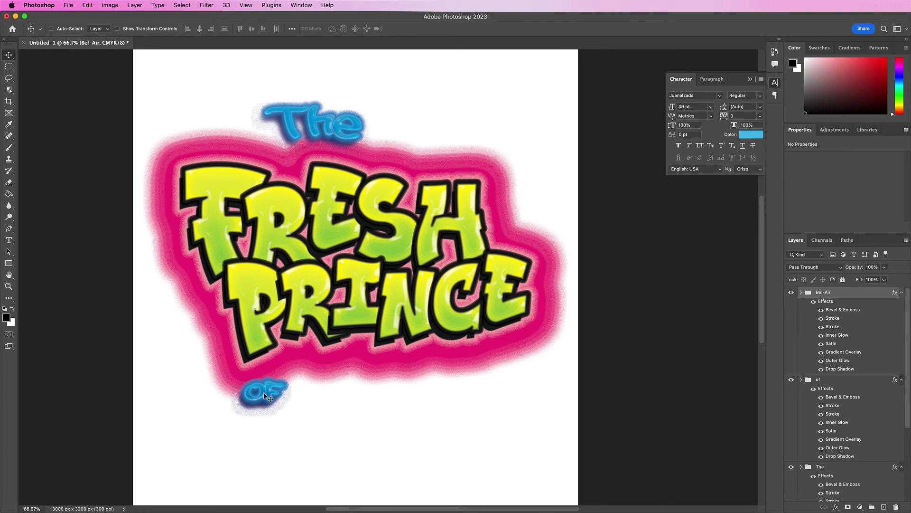
drag(266, 395, 366, 388)
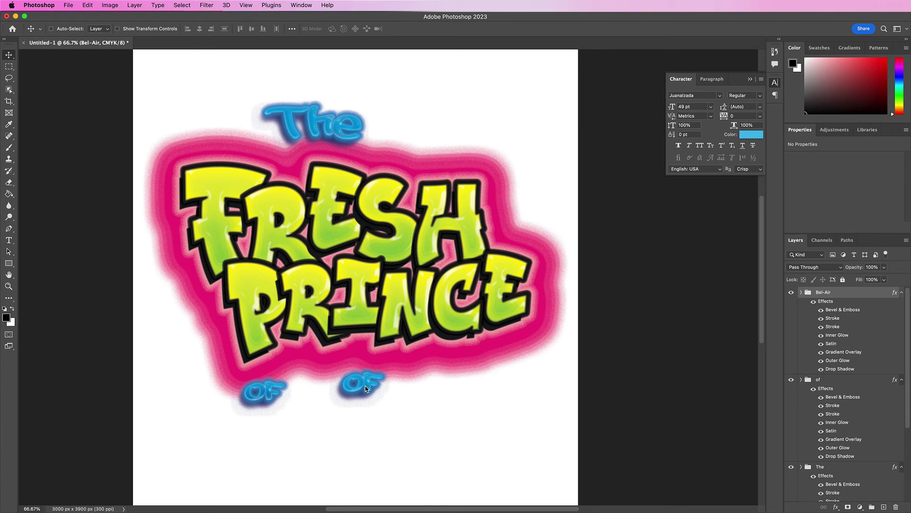
Set the font size of the text inside the "Bel-Air" group to 104 pt.
click(801, 293)
click(837, 384)
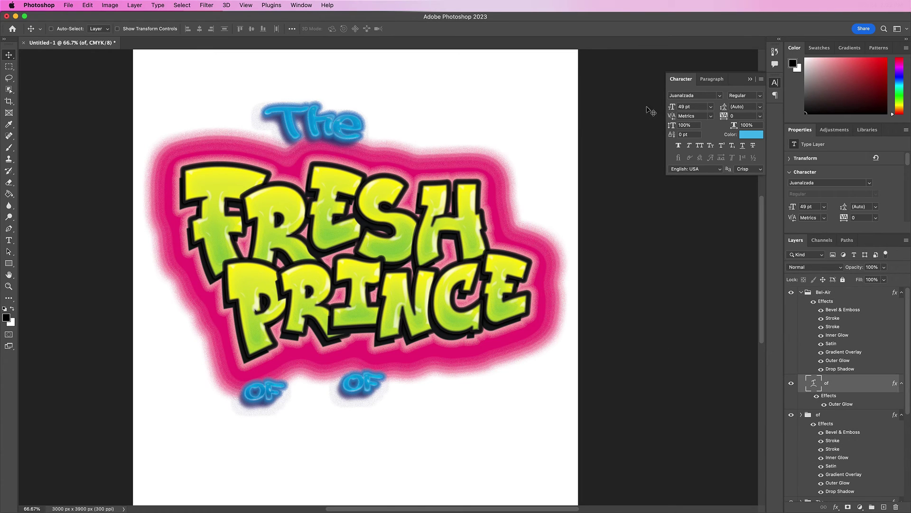
click(673, 107)
text(10)
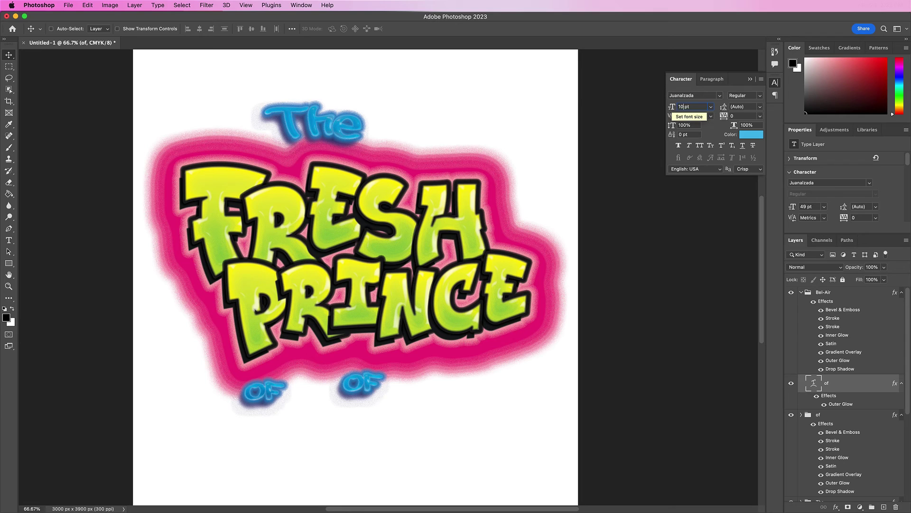
key(Return)
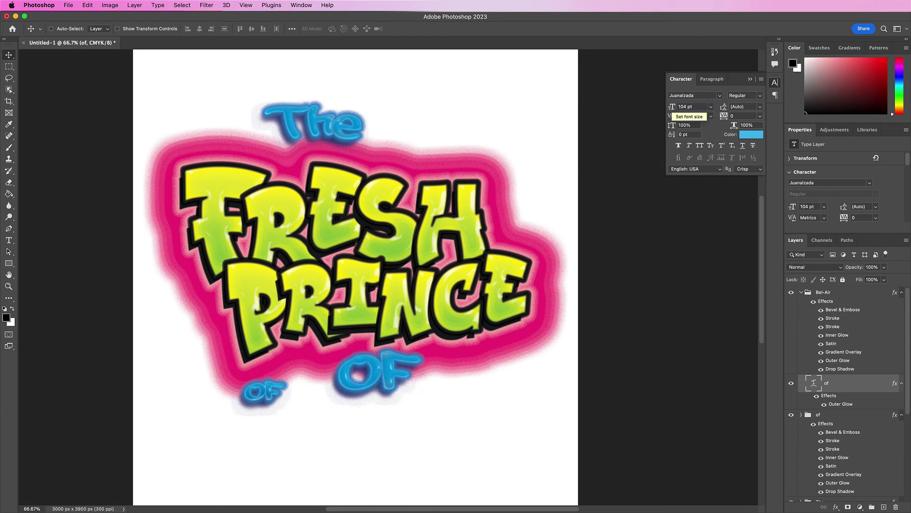
Replace the enlarged "of" text in the "Bel-Air" group with "Bel-Air".
double_click(369, 383)
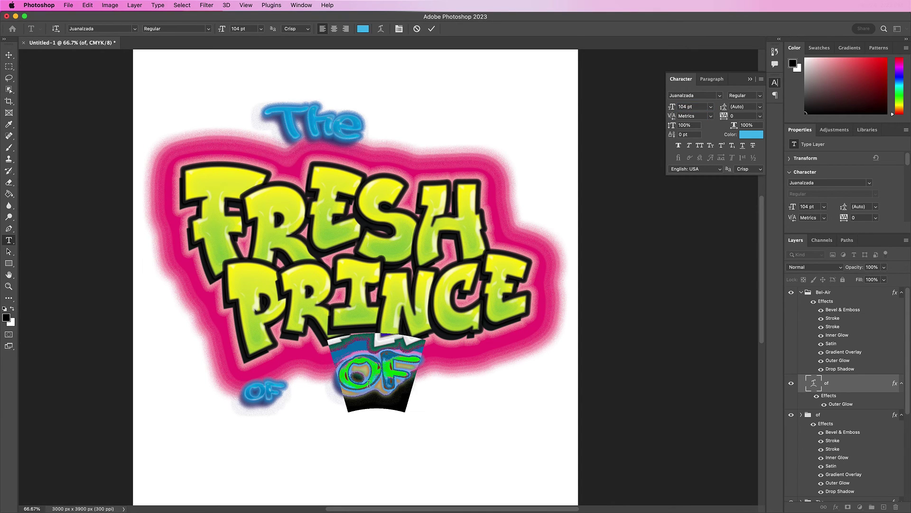
text(Bel)
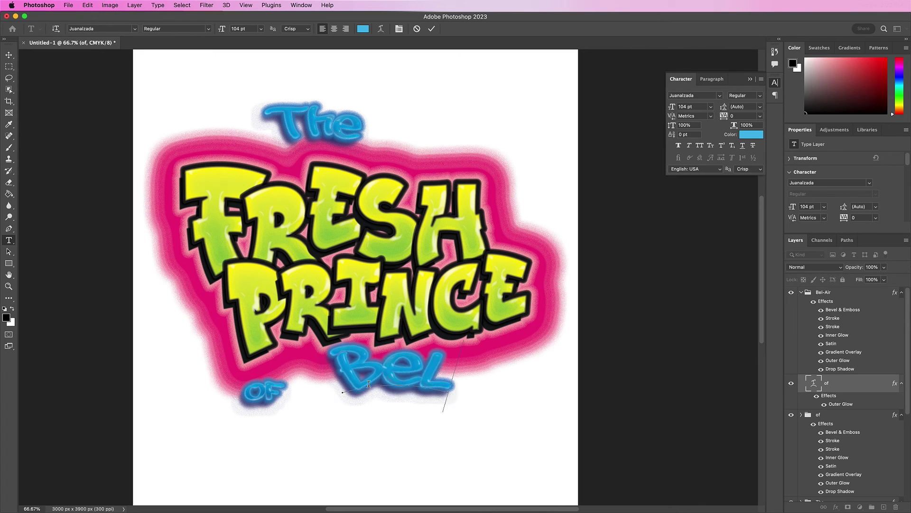
text(-Air)
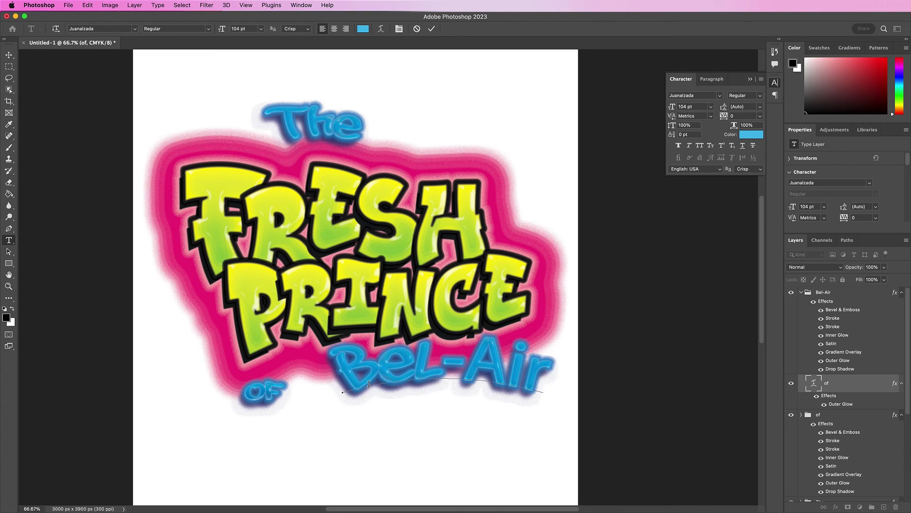
Change the font of the "Air" letters to Juanalzada, leave the hyphen in Myriad Pro, and commit the text.
drag(463, 373, 554, 345)
click(680, 95)
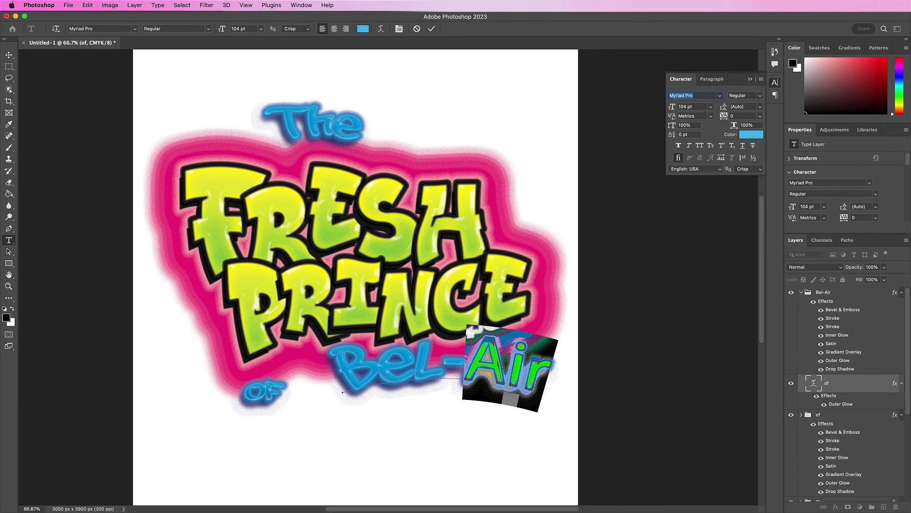
text(juan)
click(715, 122)
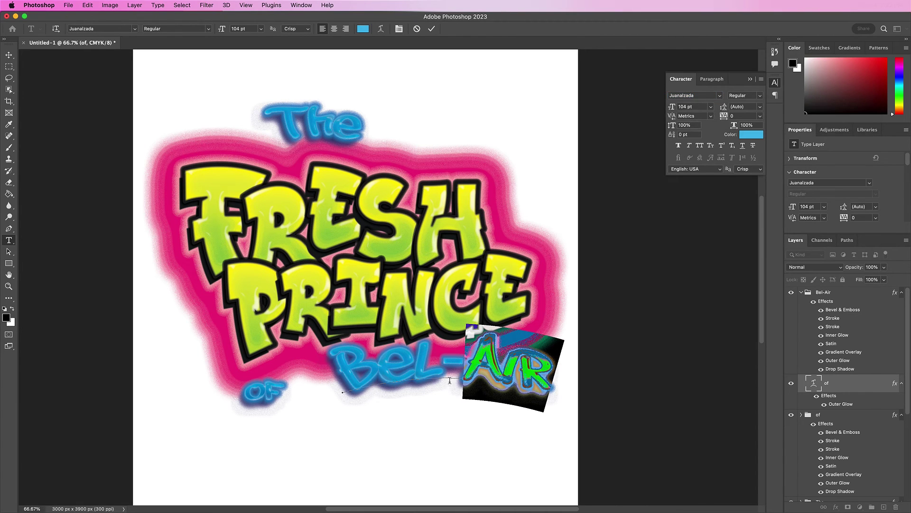
drag(464, 360, 442, 359)
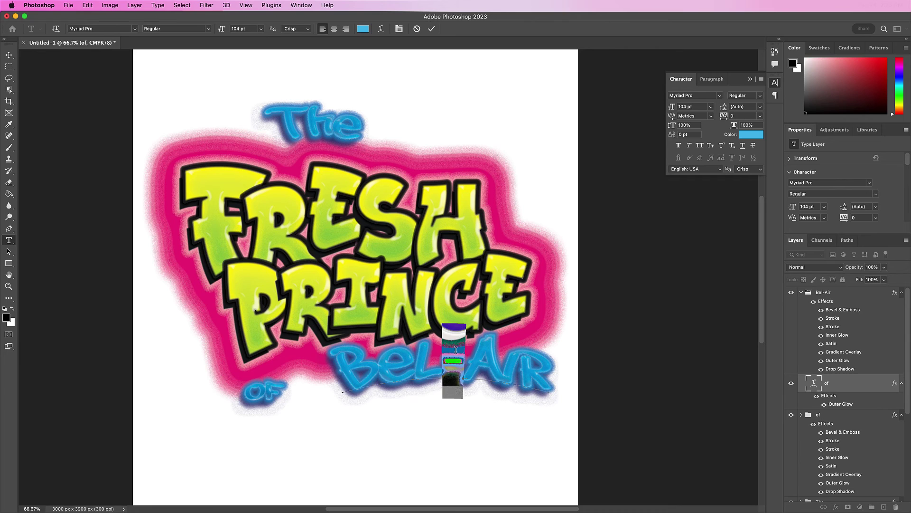
click(480, 366)
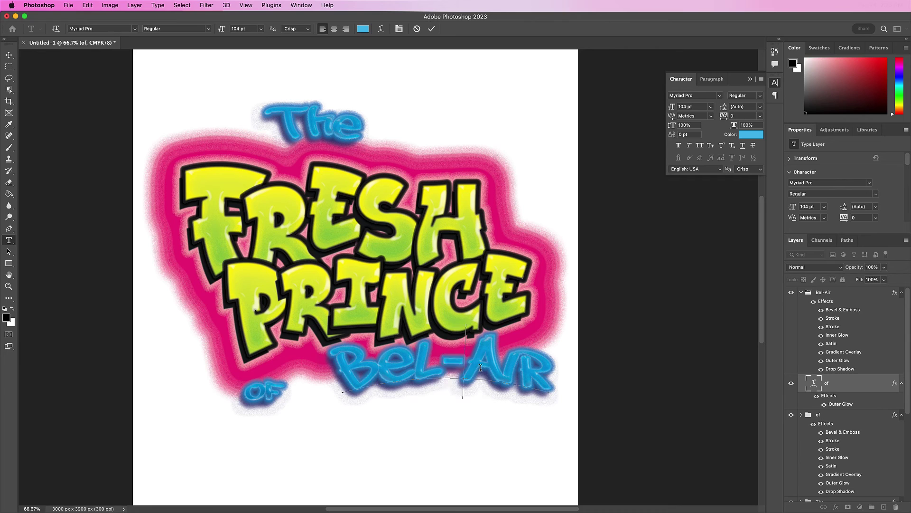
click(431, 28)
Move the "Bel-Air" text left and slightly down under "PRINCE", and bring the "of" group up close beside it.
key(v)
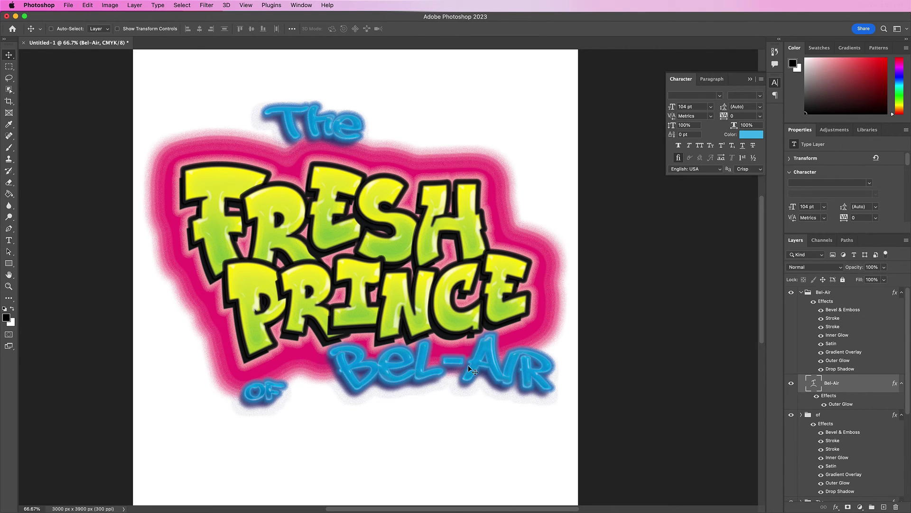
drag(476, 370, 454, 379)
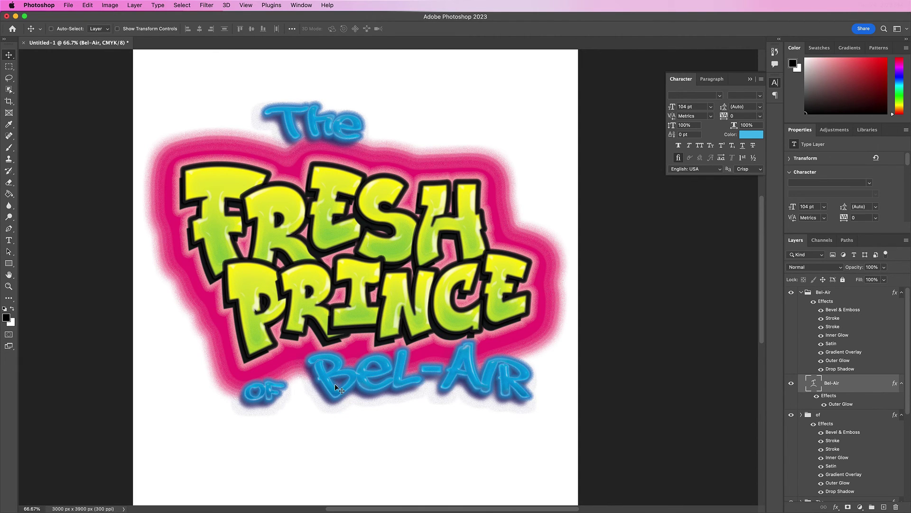
scroll(840, 428, down, 2)
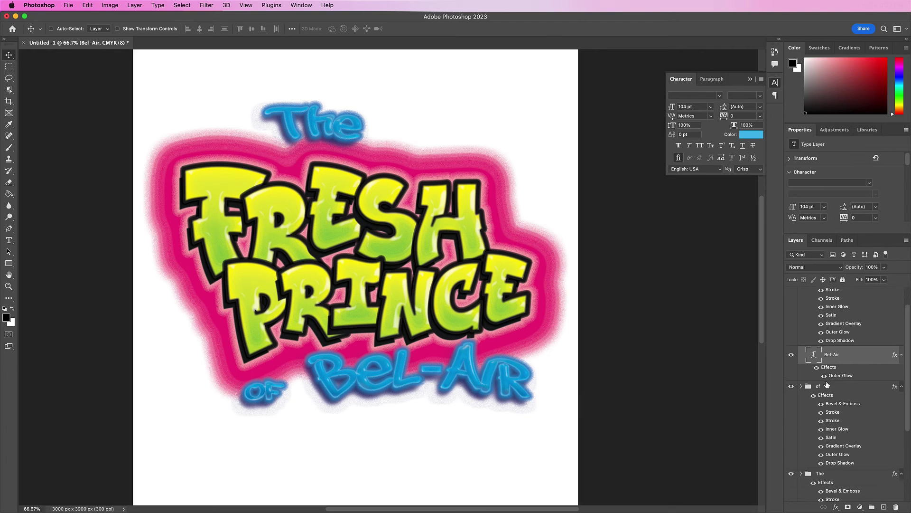
click(826, 385)
drag(280, 396, 291, 393)
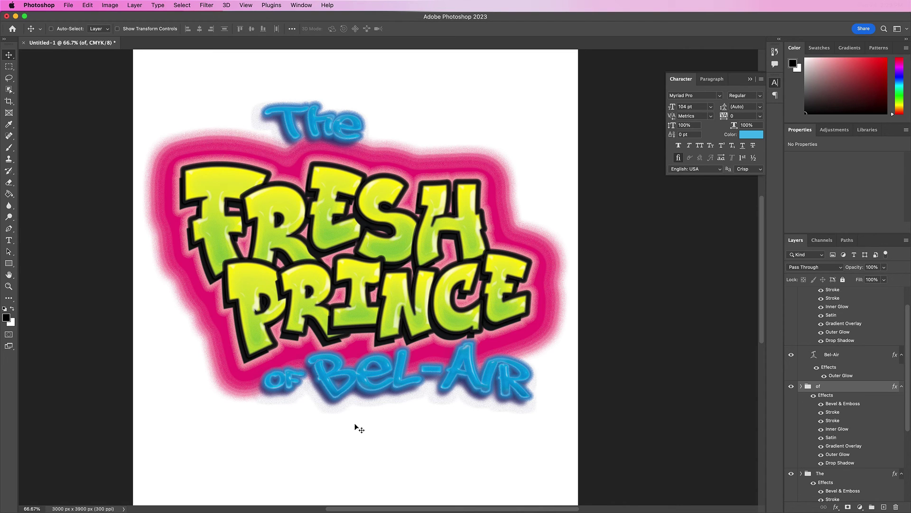
Create a new layer above the "Bel-Air" group and name it "Noise".
scroll(827, 361, up, 2)
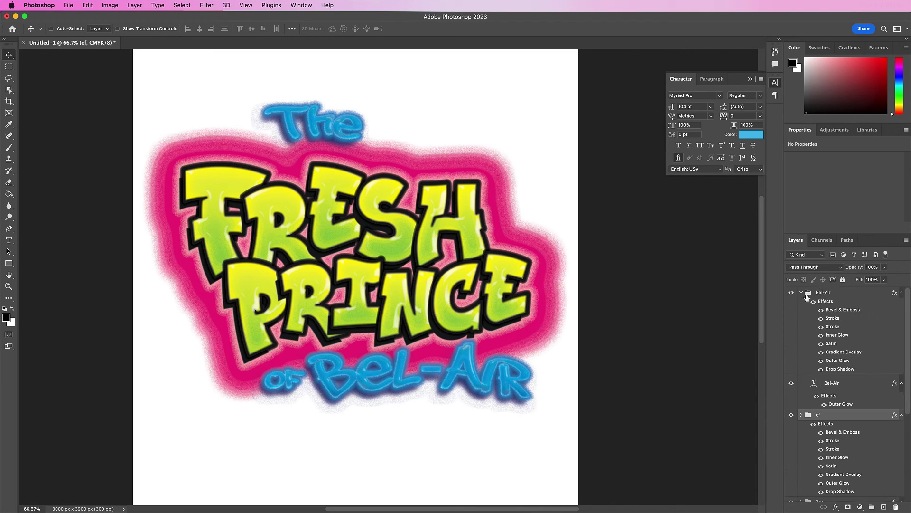
click(801, 293)
click(824, 293)
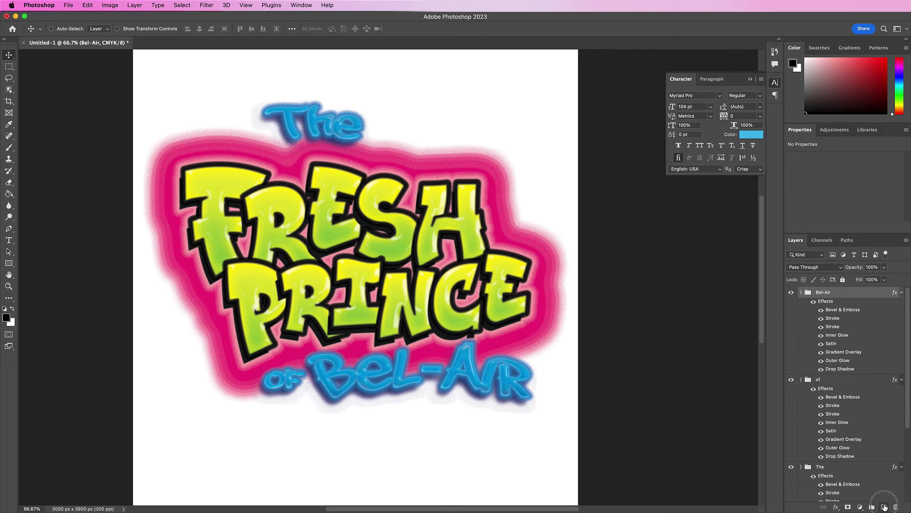
click(884, 507)
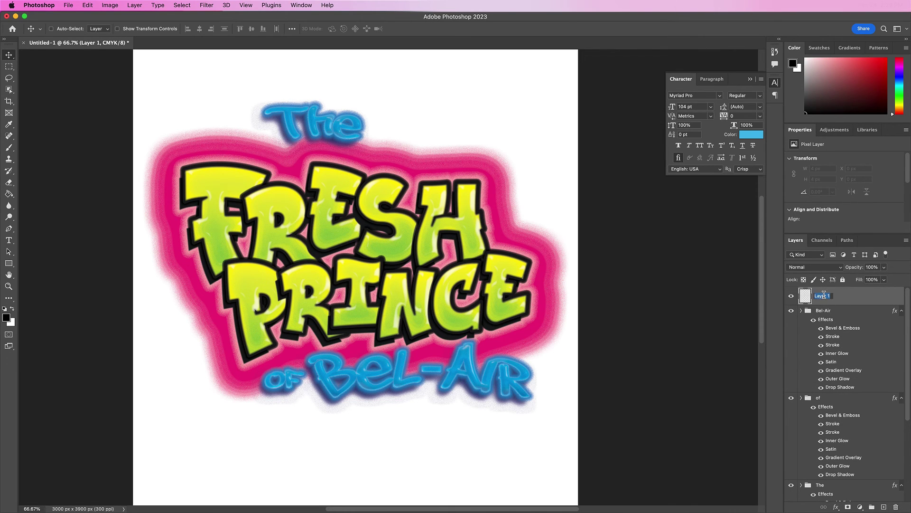
text(Noise)
key(Return)
Set the foreground colour to pale yellow, hex fbf397.
click(6, 317)
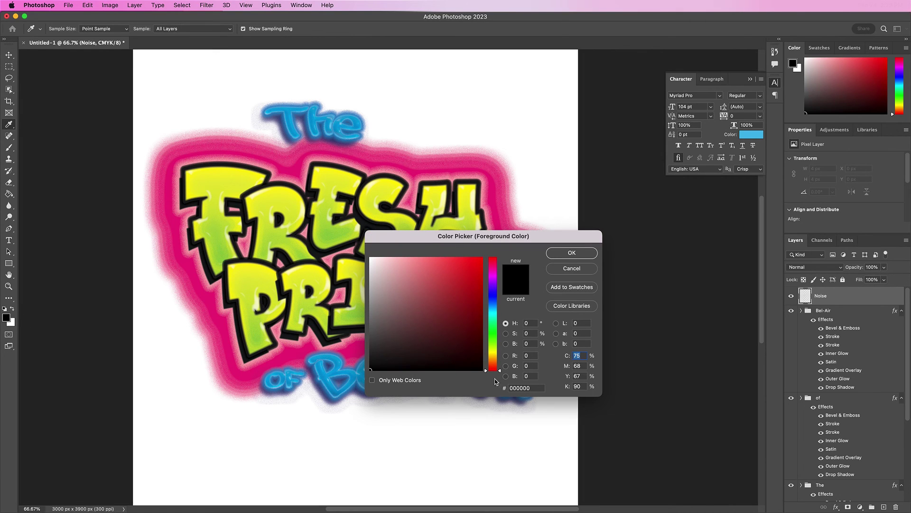
click(526, 388)
text(f)
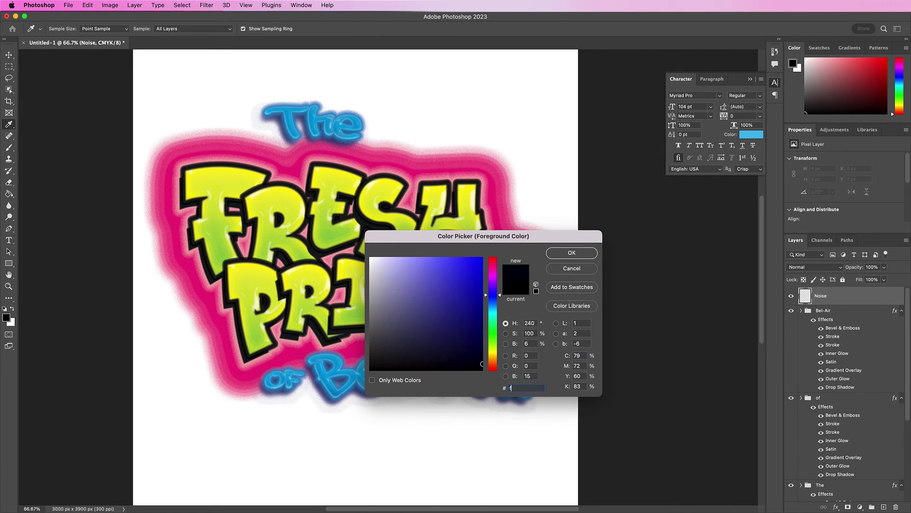
text(bf397)
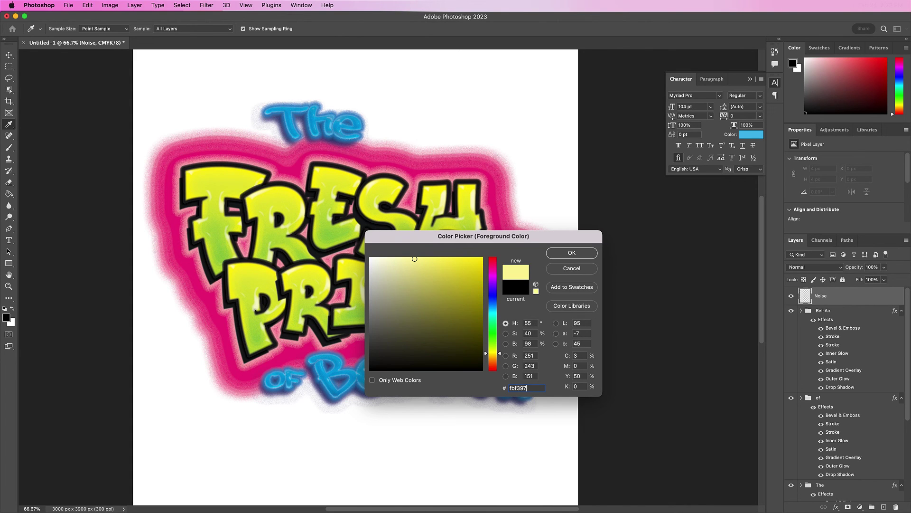
key(Return)
key(v)
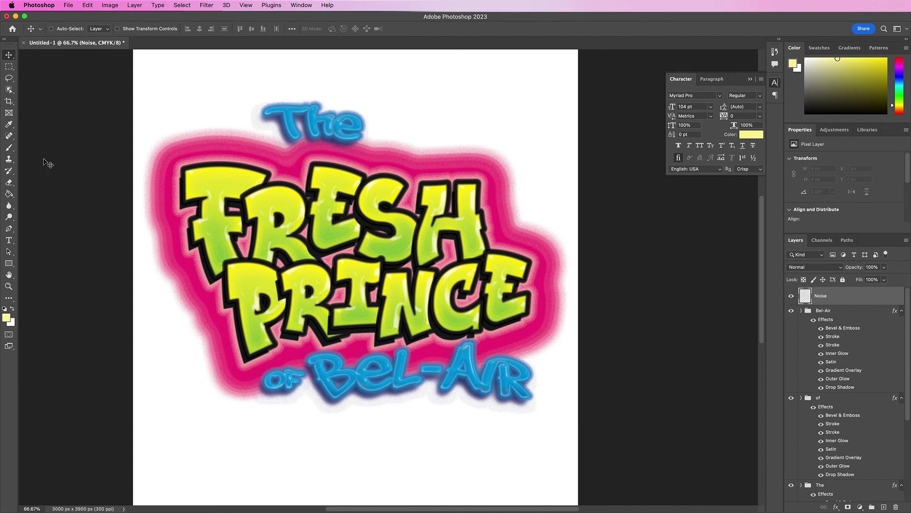
Paint soft pale yellow patches across the artwork on the "Noise" layer with a 1500 px brush.
click(9, 147)
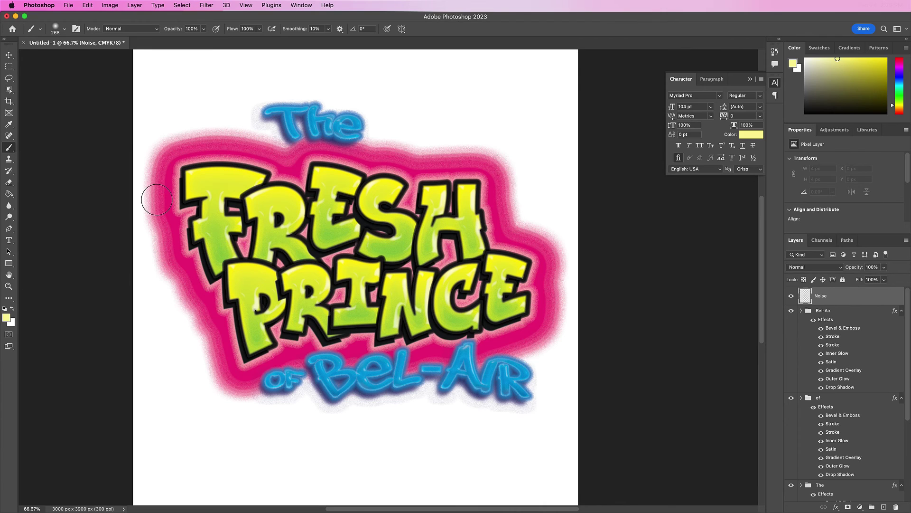
click(66, 31)
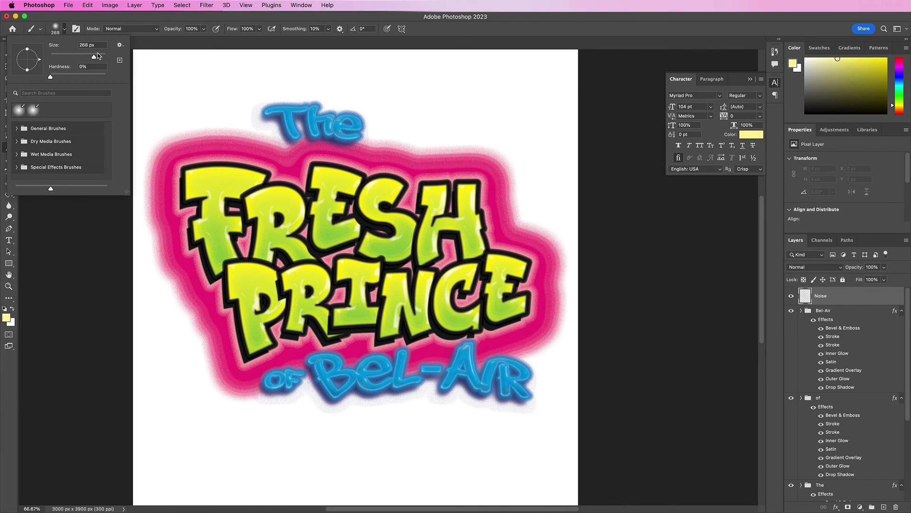
double_click(85, 45)
text(1500)
key(Return)
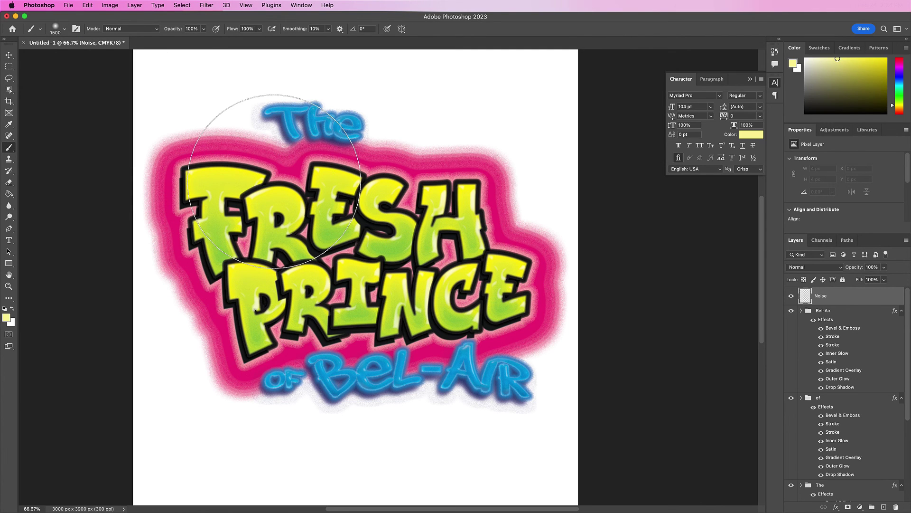
click(274, 182)
mouse_move(397, 370)
mouse_down()
mouse_move(429, 378)
mouse_move(315, 407)
mouse_move(295, 403)
mouse_up()
drag(443, 106, 437, 196)
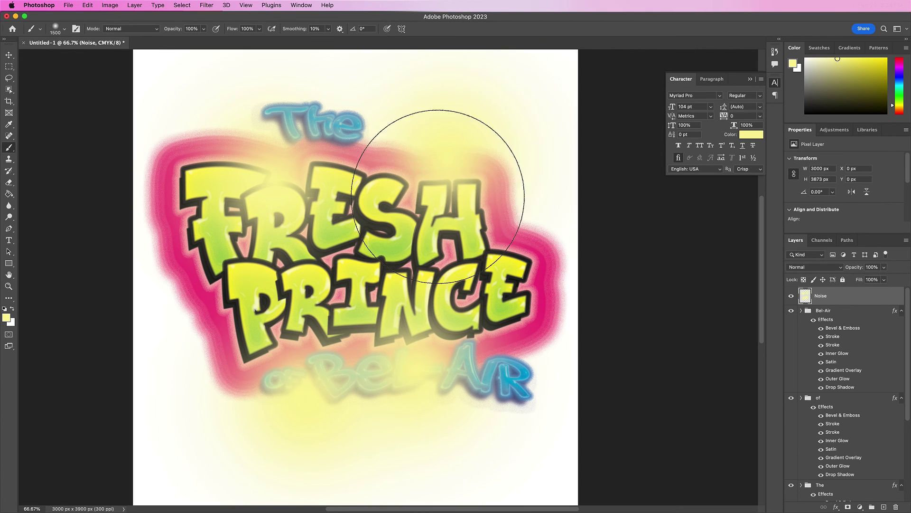
Set the "Noise" layer's blend mode to Dissolve and its opacity to 53%.
click(818, 268)
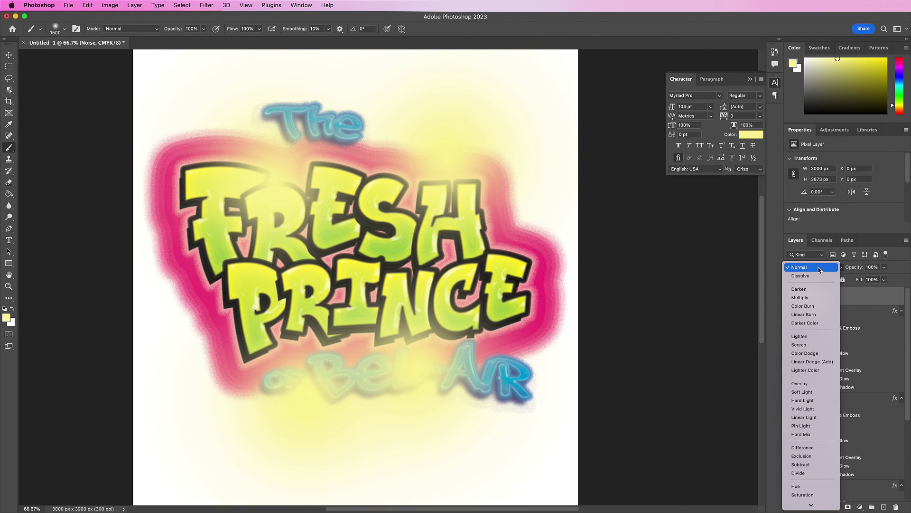
click(817, 276)
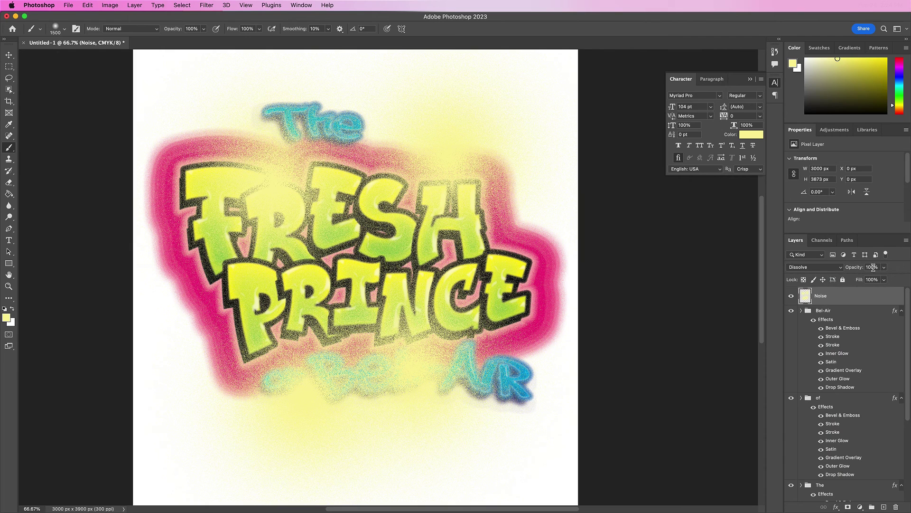
click(873, 267)
text(53)
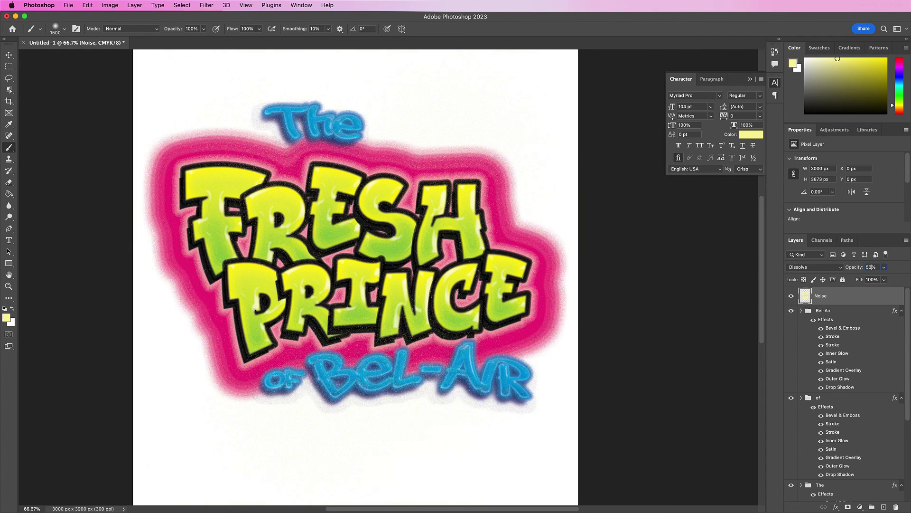
Add a layer mask to "Noise" and paint black over the lettering with a 1200 px brush to hide the grain there.
click(848, 507)
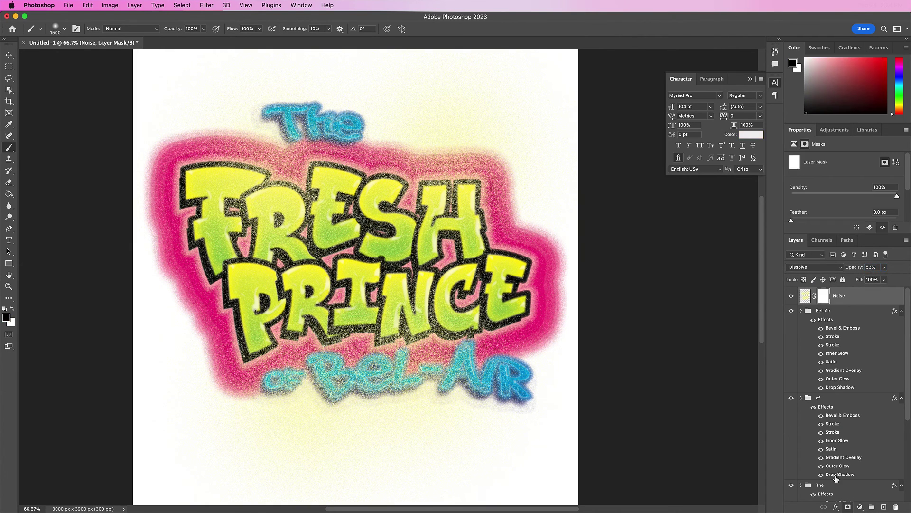
drag(333, 354, 385, 359)
key([)
key([)
key([)
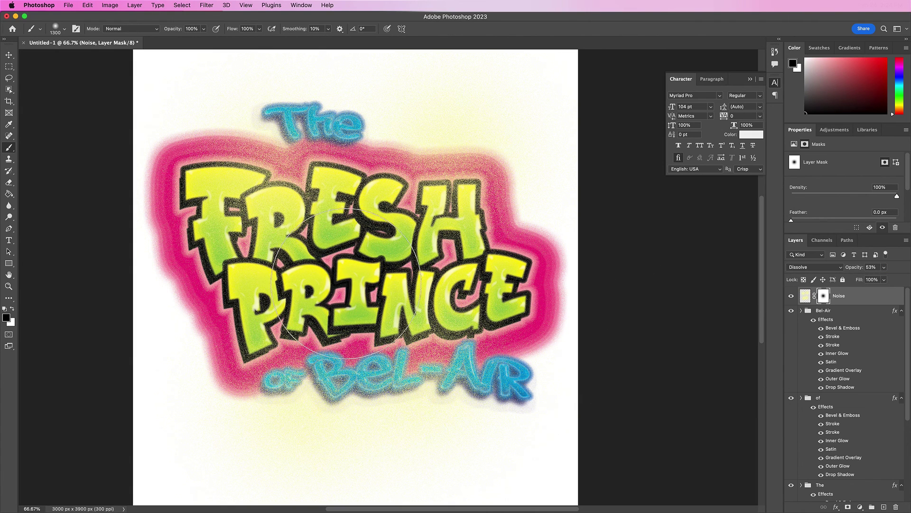
mouse_move(227, 223)
mouse_down()
mouse_move(280, 189)
mouse_move(319, 133)
mouse_move(361, 143)
mouse_move(417, 193)
mouse_move(421, 247)
mouse_move(474, 275)
mouse_move(437, 374)
mouse_move(417, 379)
mouse_move(321, 359)
mouse_move(264, 366)
mouse_move(386, 346)
mouse_move(468, 377)
mouse_move(472, 303)
mouse_move(457, 194)
mouse_move(393, 228)
mouse_move(366, 341)
mouse_move(284, 337)
mouse_move(285, 353)
mouse_move(496, 365)
mouse_move(418, 342)
mouse_move(333, 247)
mouse_move(455, 190)
mouse_up()
click(8, 55)
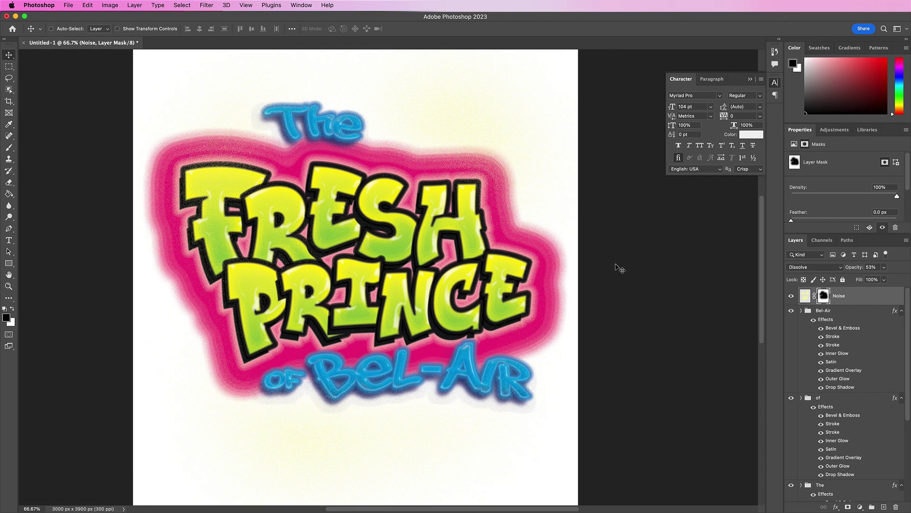
Set the brush size to 268 px.
click(8, 147)
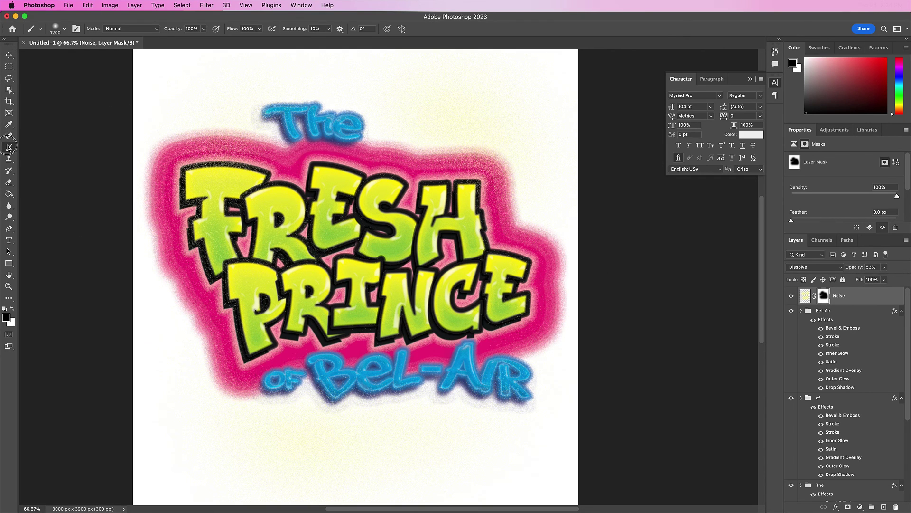
click(66, 30)
double_click(89, 44)
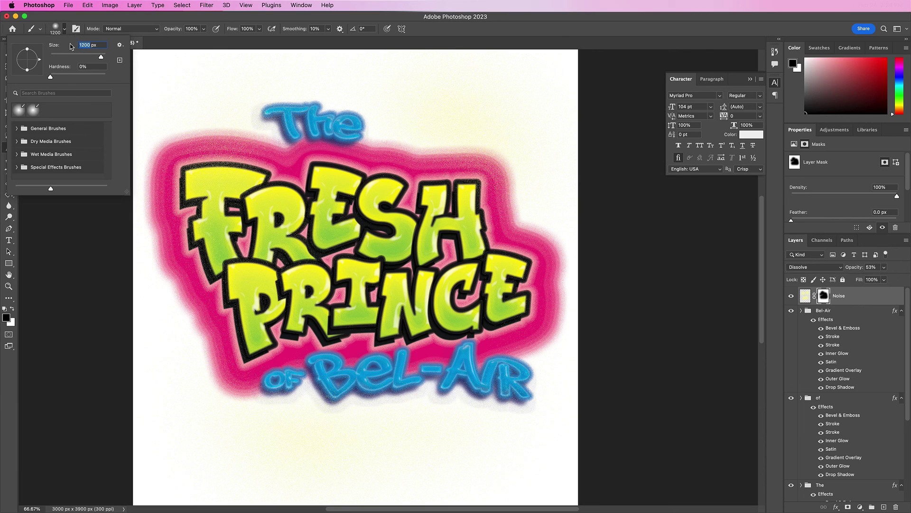
drag(70, 46, 33, 46)
key(Return)
Create a new layer below the "Fresh Prince" group and name it "Spray".
scroll(845, 380, down, 10)
click(822, 492)
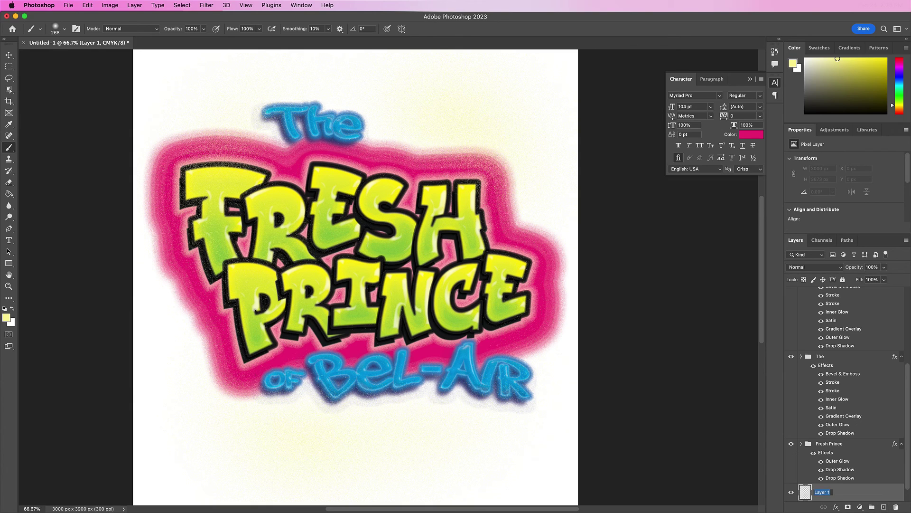
text(Spray)
key(Return)
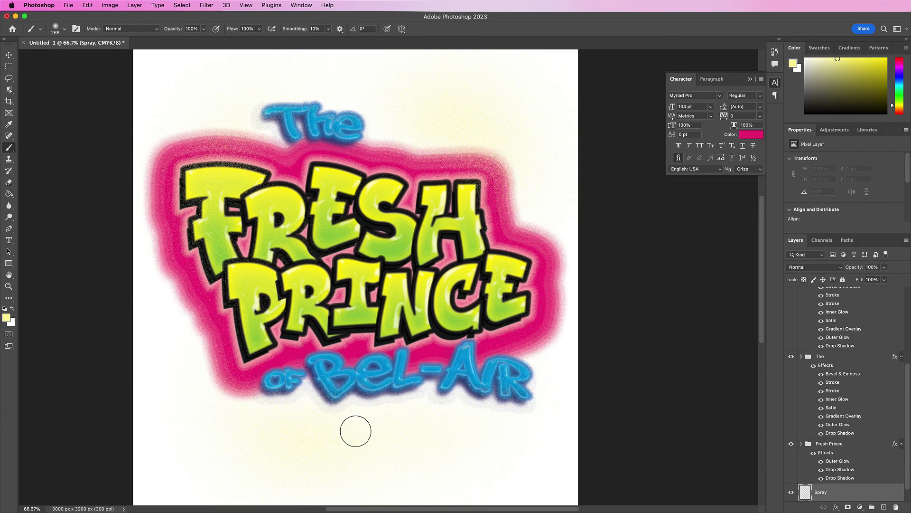
Draw two curved Pen paths, a long one across "of Bel-Air" and a shorter one just beneath "Bel".
click(9, 229)
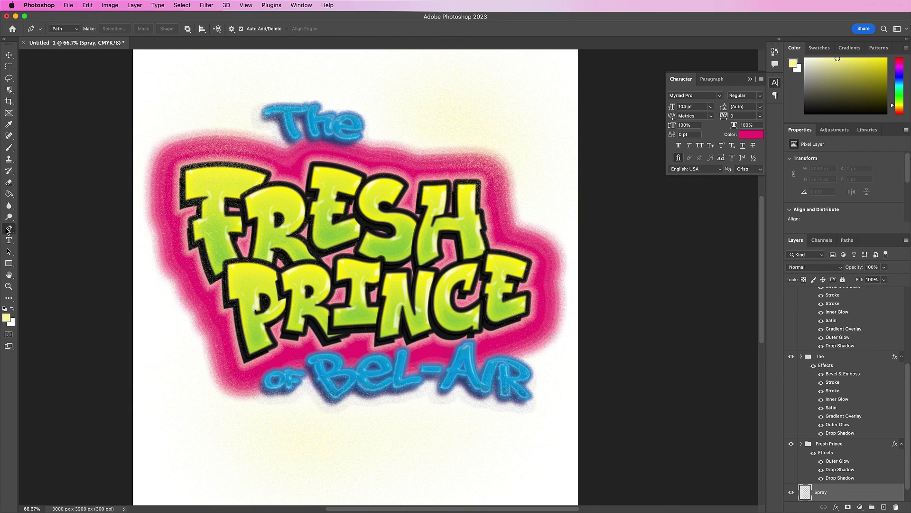
click(244, 389)
drag(520, 381, 559, 411)
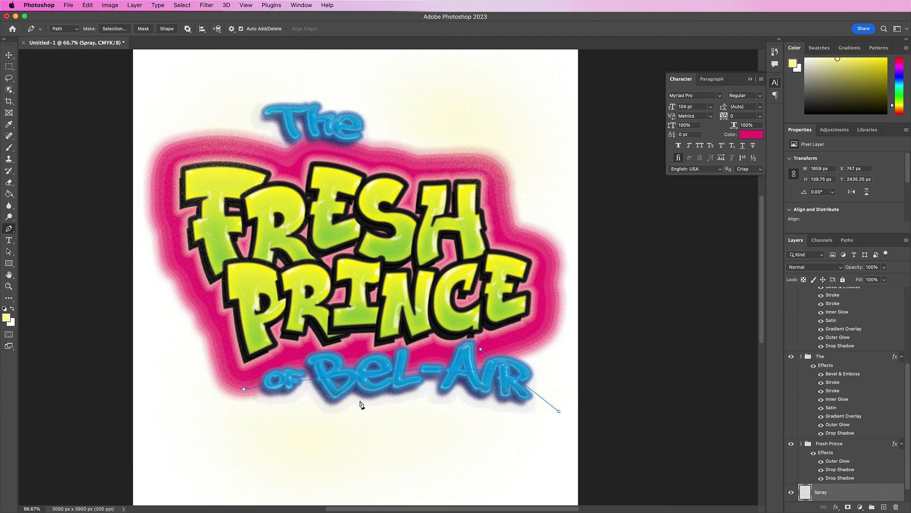
drag(335, 403, 303, 436)
drag(432, 417, 475, 439)
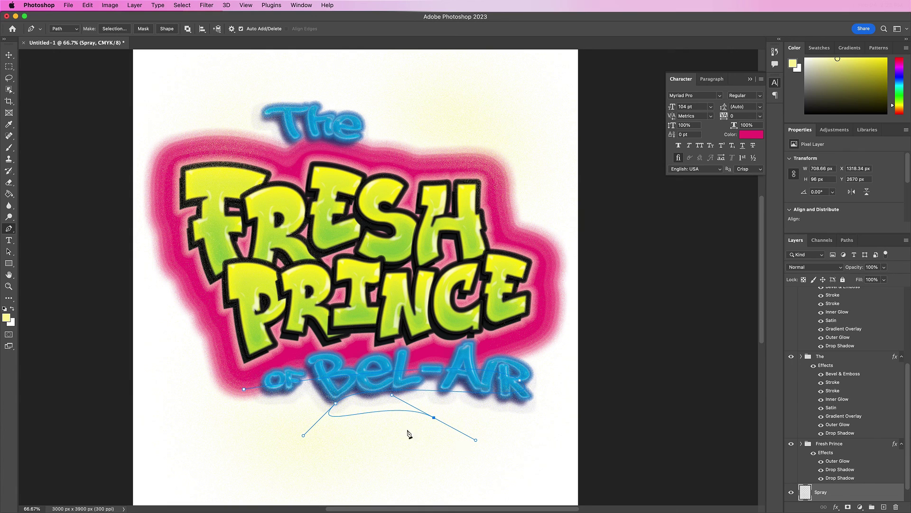
Set the foreground colour to pink, hex ed257b.
key(i)
click(7, 315)
double_click(522, 388)
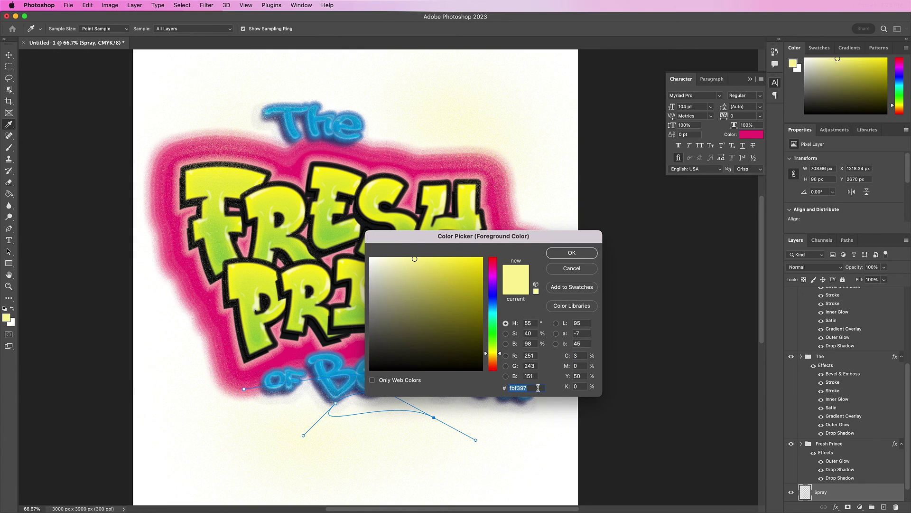
text(ed)
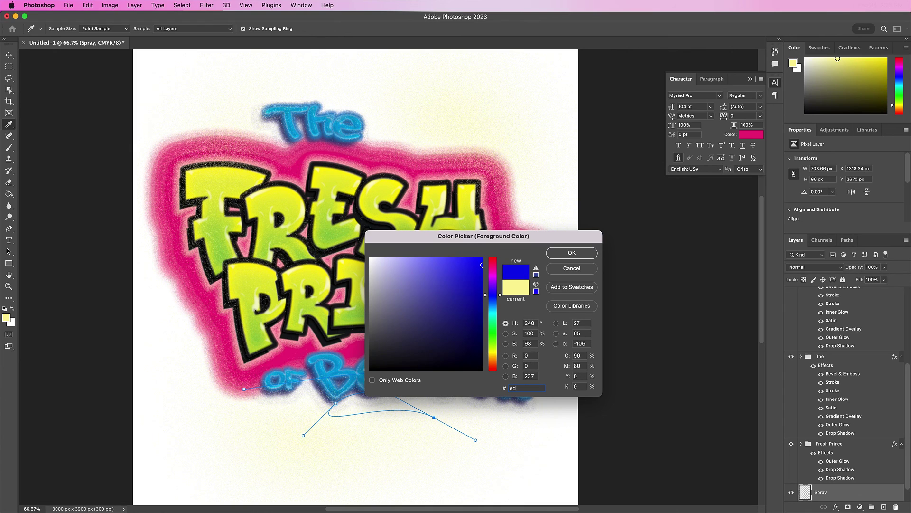
text(257)
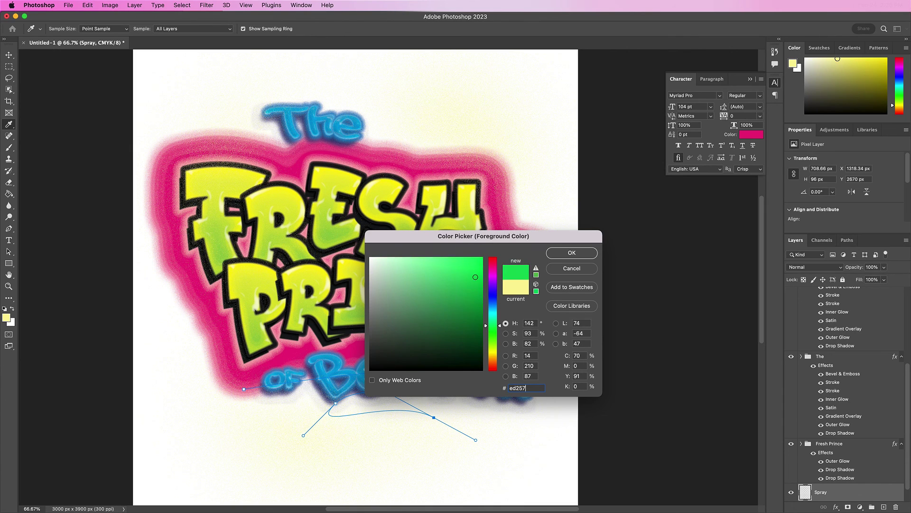
text(b)
click(562, 253)
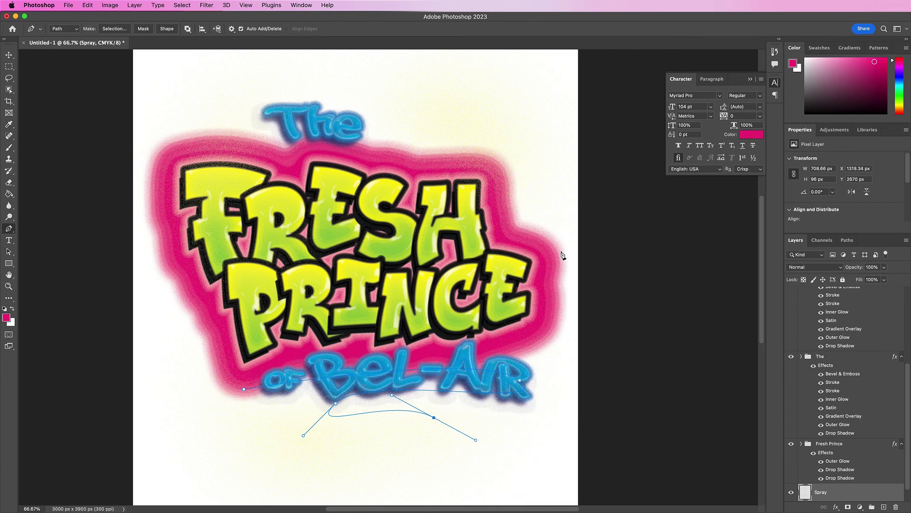
Stroke both paths with the Brush on the "Spray" layer without simulated pressure, and deselect the work path.
right_click(415, 395)
click(466, 472)
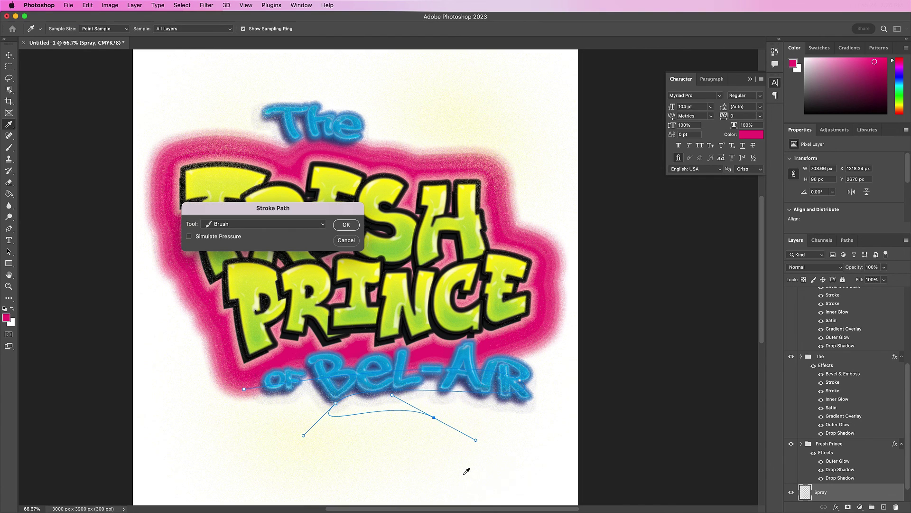
click(337, 226)
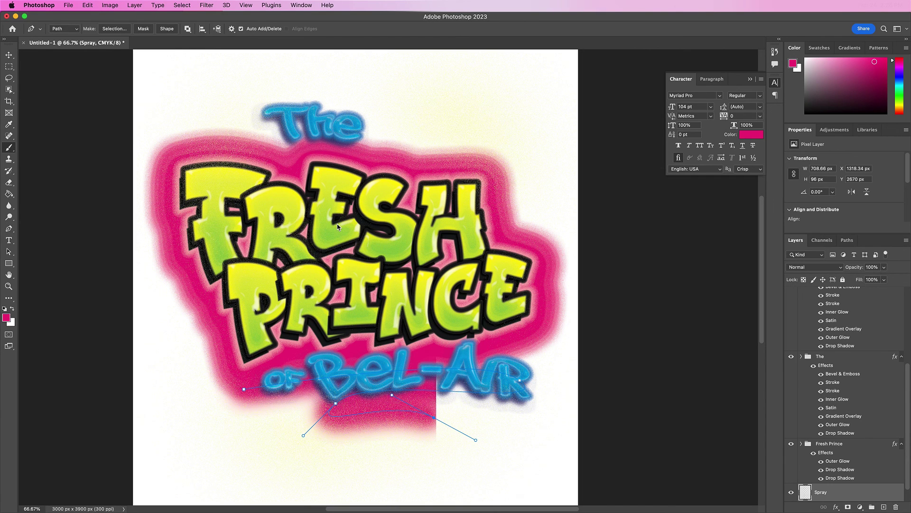
click(8, 55)
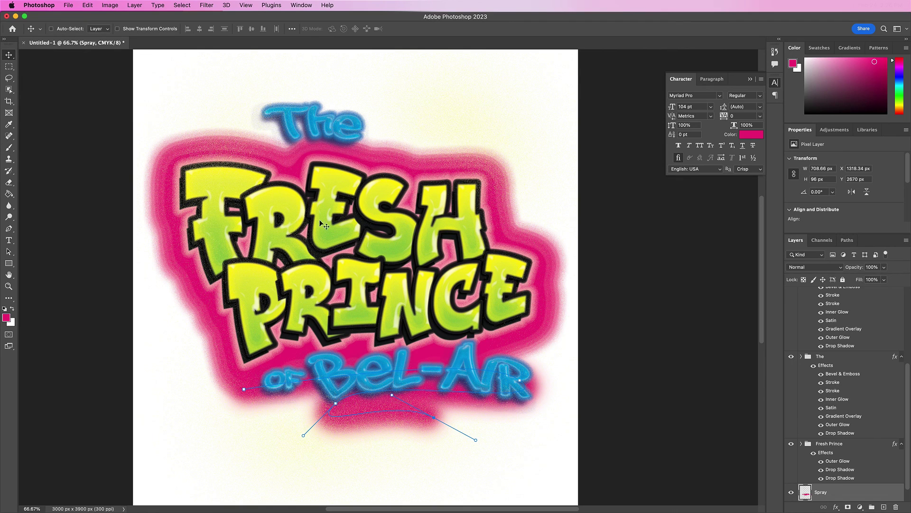
click(847, 240)
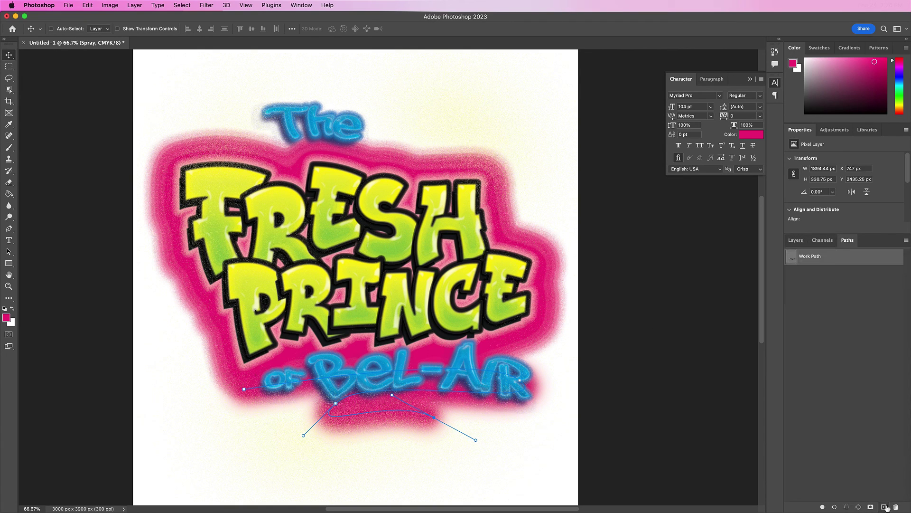
click(835, 308)
click(802, 241)
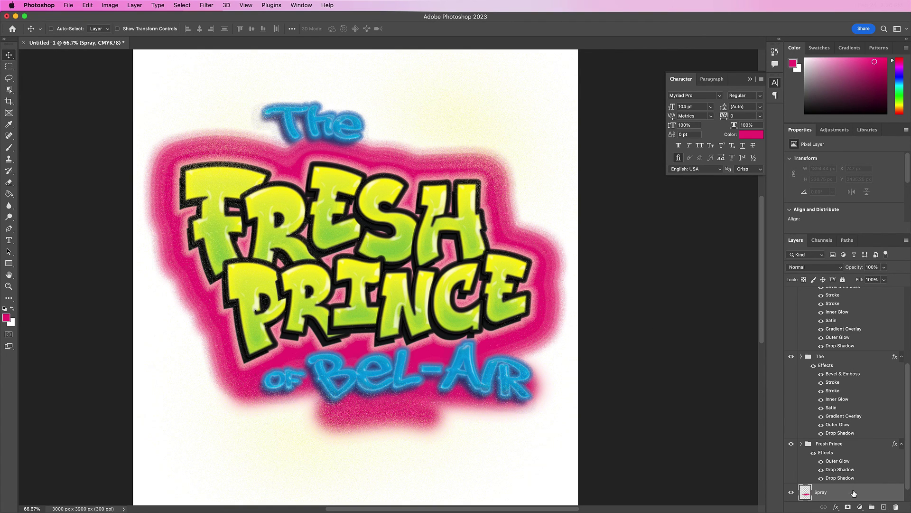
Set the "Spray" layer's blend mode to Dissolve and move the pink spray slightly up behind "Bel-Air".
click(797, 267)
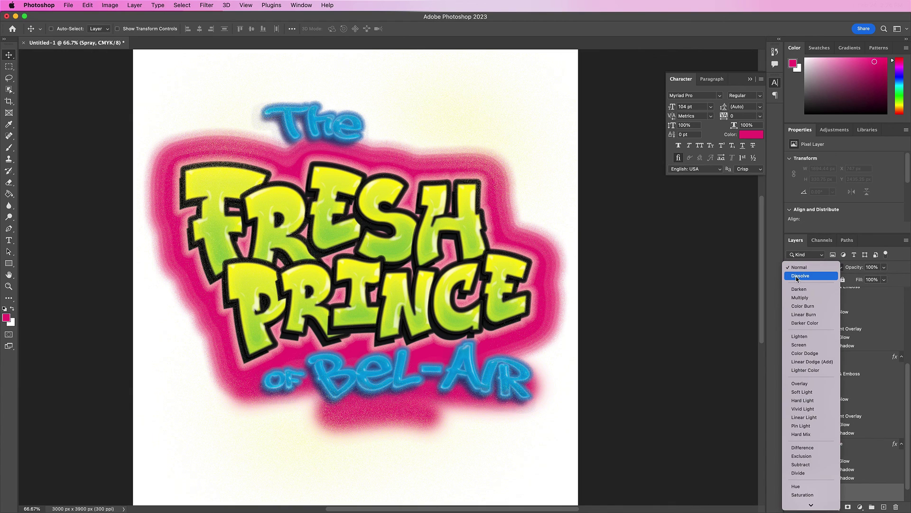
click(797, 279)
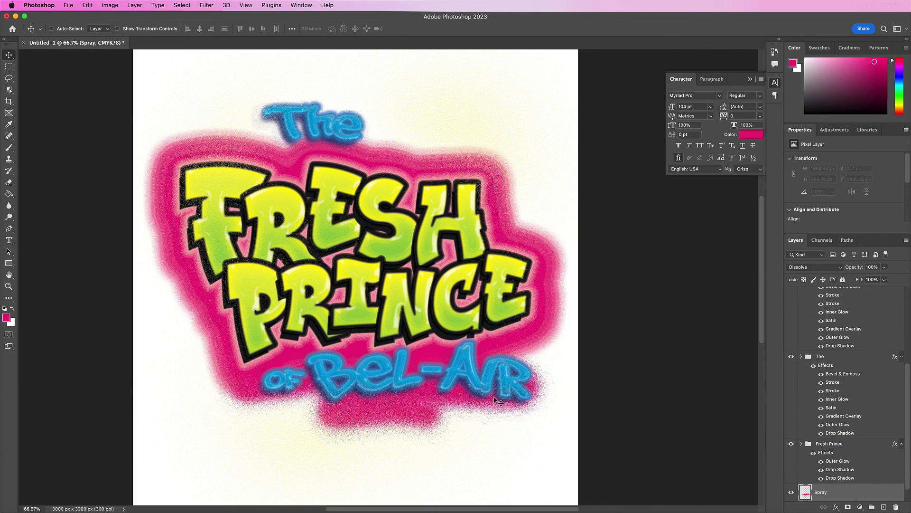
drag(494, 396, 495, 390)
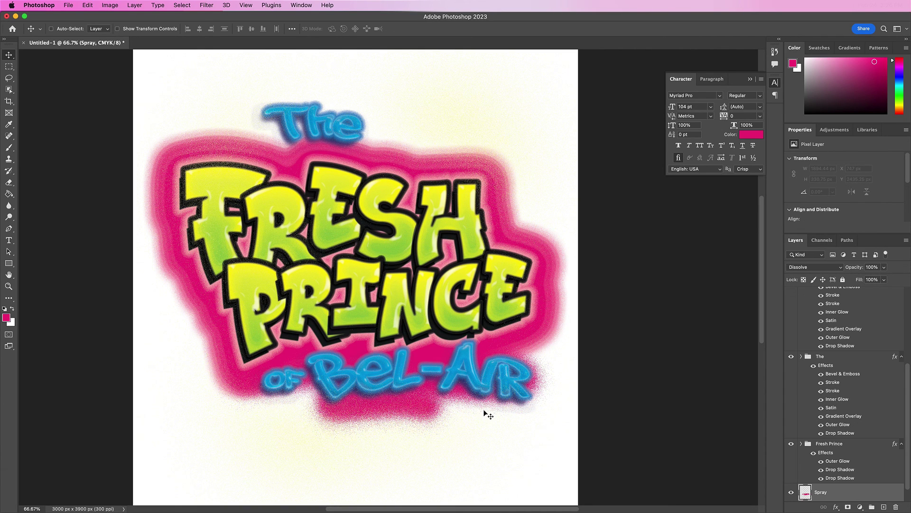
Collapse the Character panel to clear the workspace around the artwork.
click(750, 80)
scroll(517, 174, up, 2)
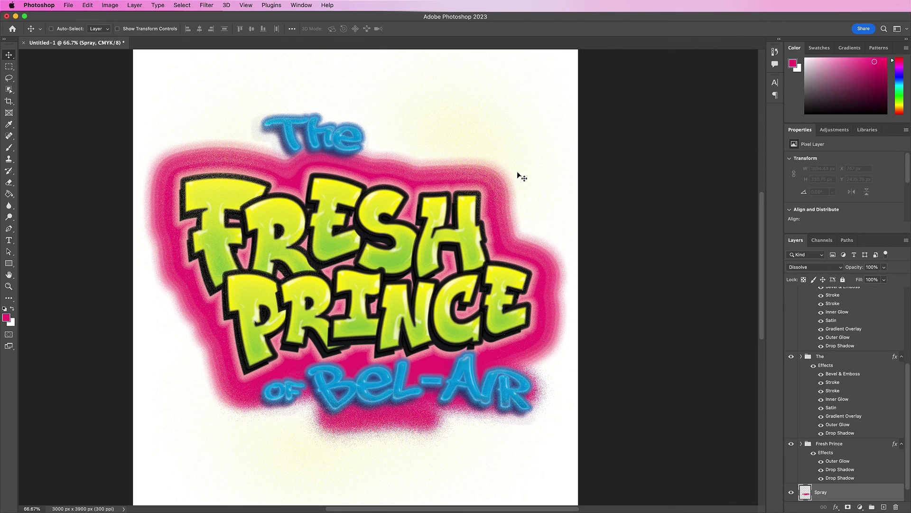